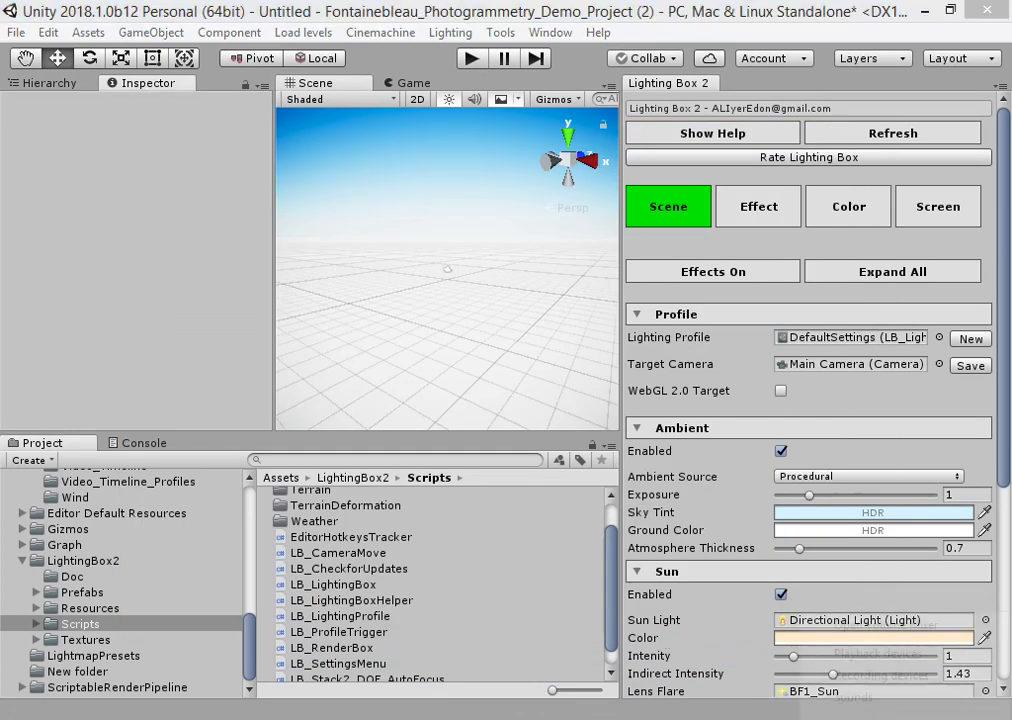
# Check the Windows recording devices in the system sound settings.
pyautogui.rightClick(805, 718)
pyautogui.click(877, 673)
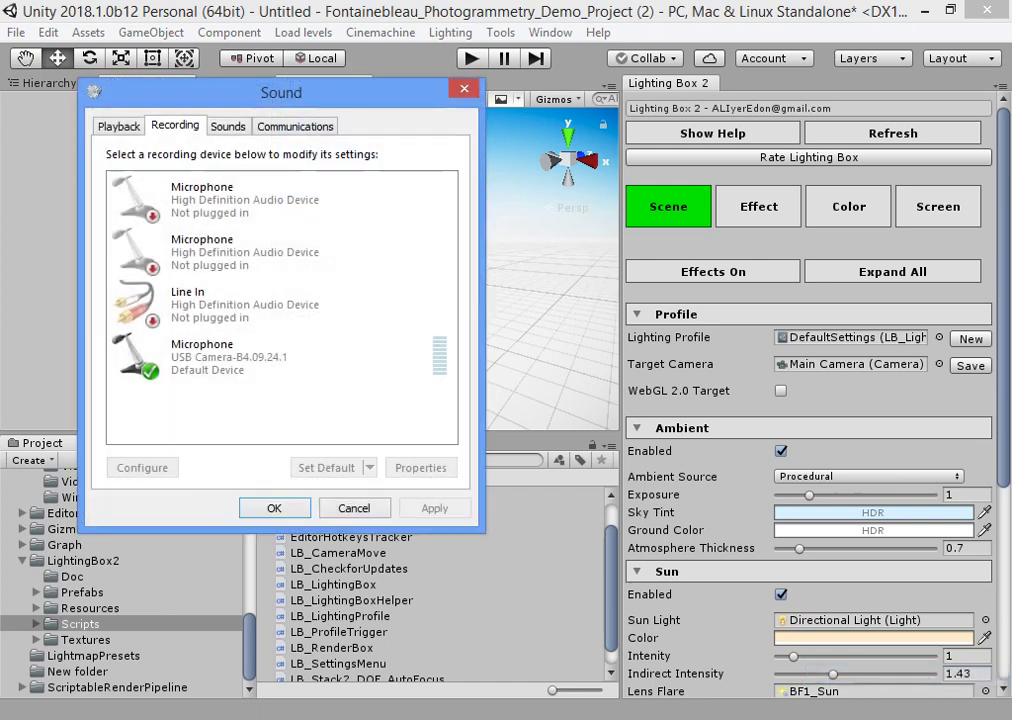
pyautogui.press('Escape')
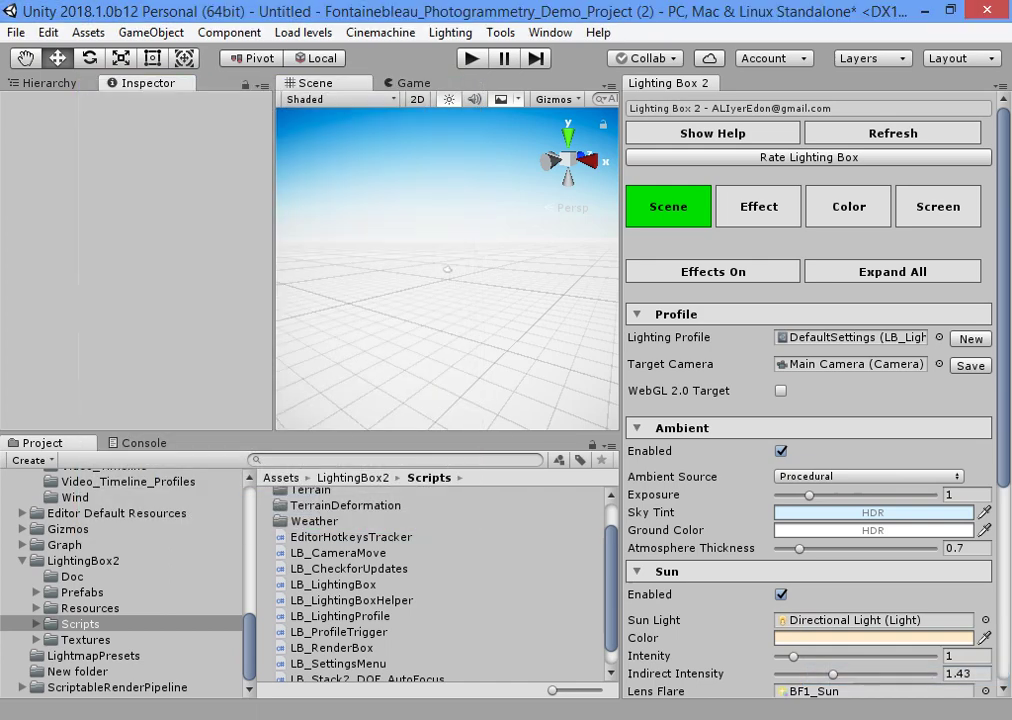
# Show Lighting Box 2's Screen effects list, from Anti Aliasing to Screen Space Reflections.
pyautogui.click(758, 206)
pyautogui.click(937, 206)
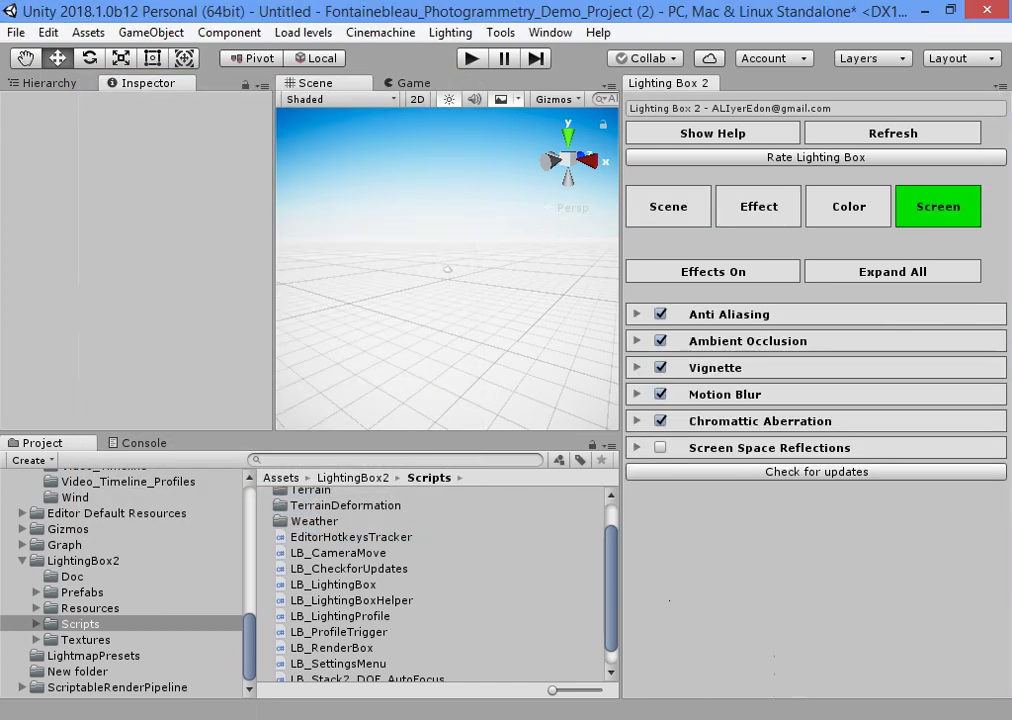
pyautogui.click(48, 32)
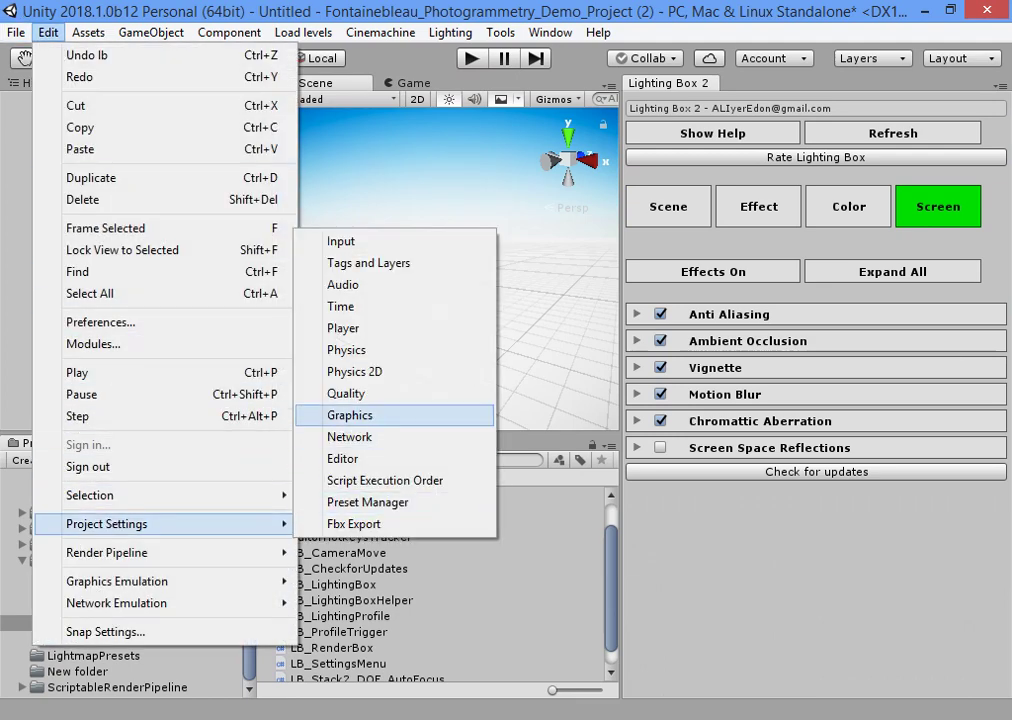
# Dock the Inspector wider and inspect the HDRenderPipelineAsset from Graphics settings.
pyautogui.click(350, 415)
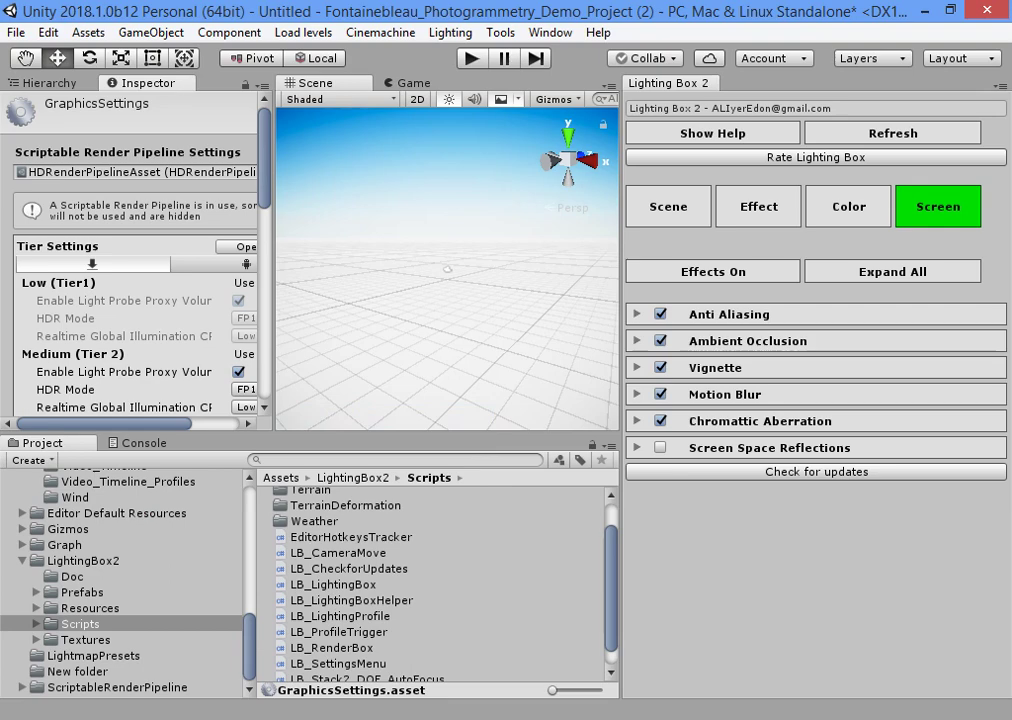
pyautogui.moveTo(148, 82); pyautogui.dragTo(680, 82)
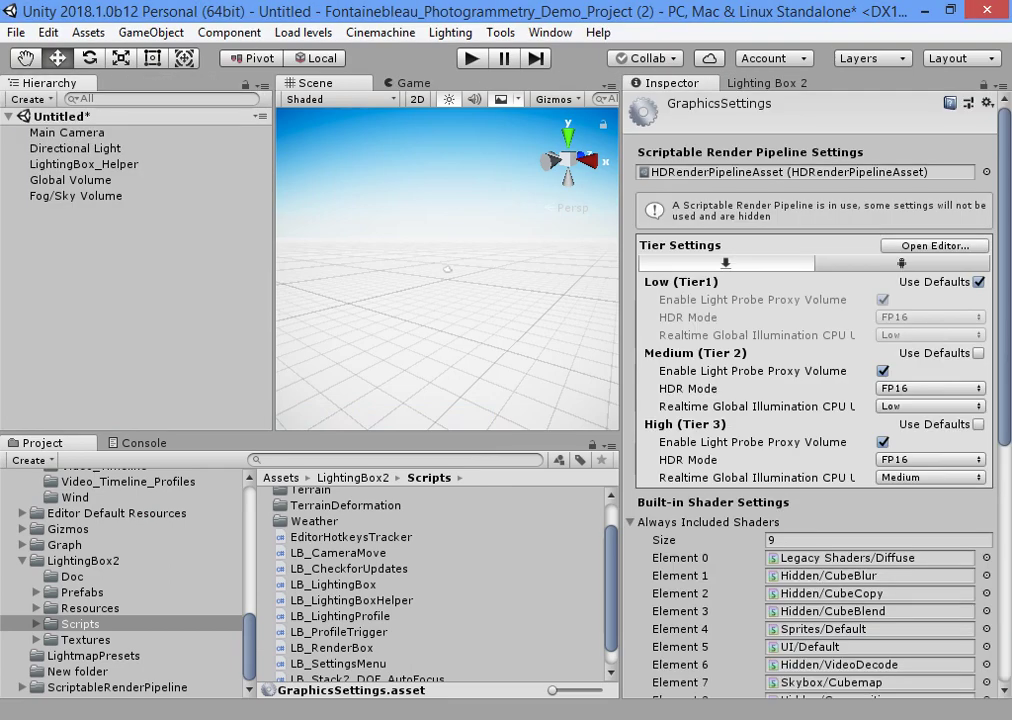
pyautogui.scroll(-5, 810, 400)
pyautogui.scroll(5, 810, 400)
pyautogui.doubleClick(805, 172)
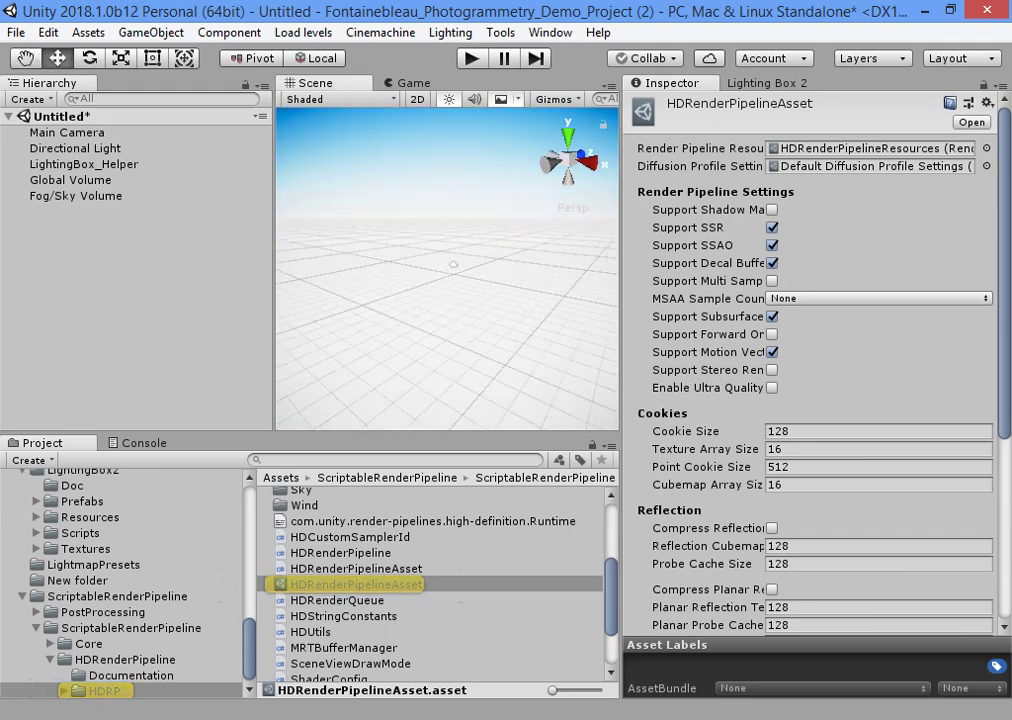
# Close Lighting Box 2 and start a new scene without saving the old one.
pyautogui.rightClick(760, 84)
pyautogui.click(818, 120)
pyautogui.hotkey('ctrl', 'n')
pyautogui.click(564, 410)
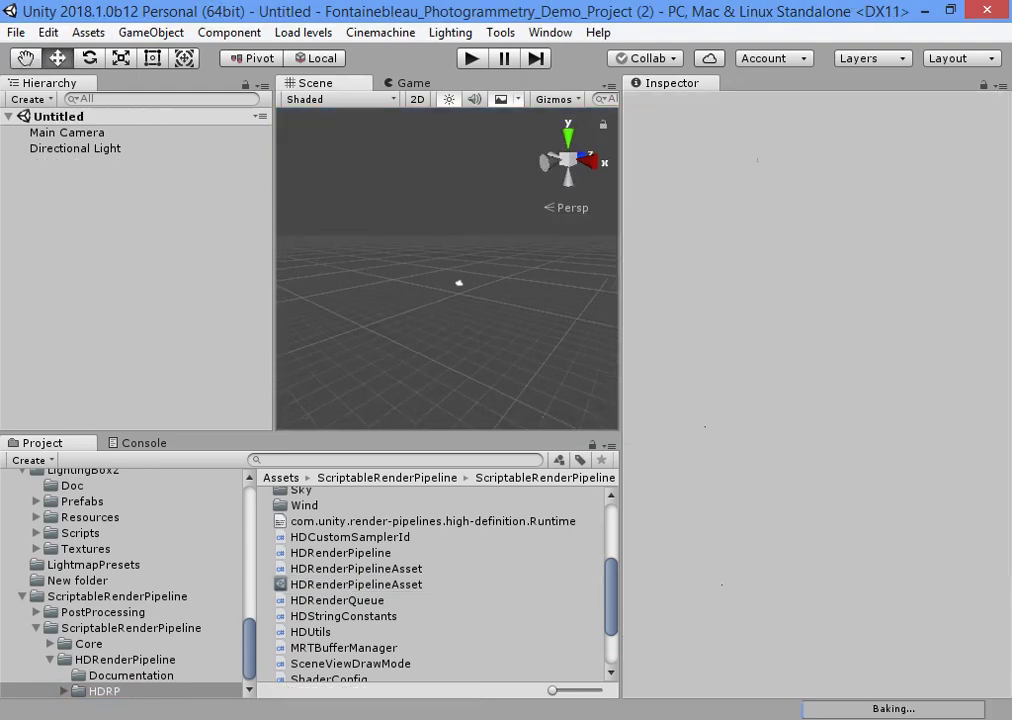
# Add a cube and a plane lowered beneath it.
pyautogui.click(150, 32)
pyautogui.click(483, 95)
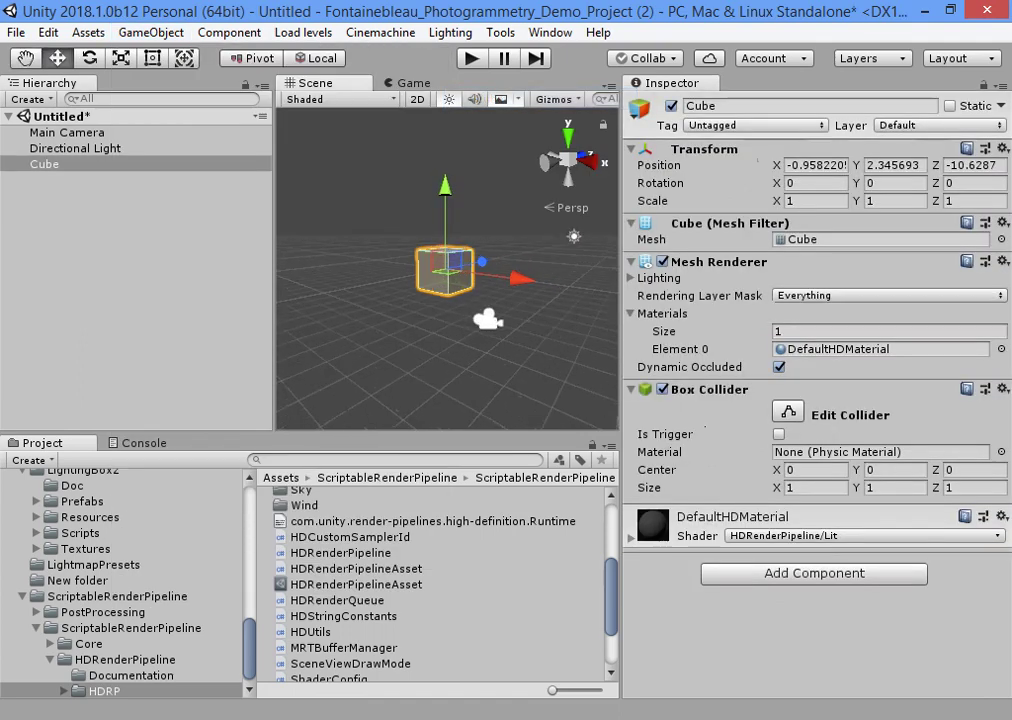
pyautogui.click(150, 32)
pyautogui.moveTo(172, 98)
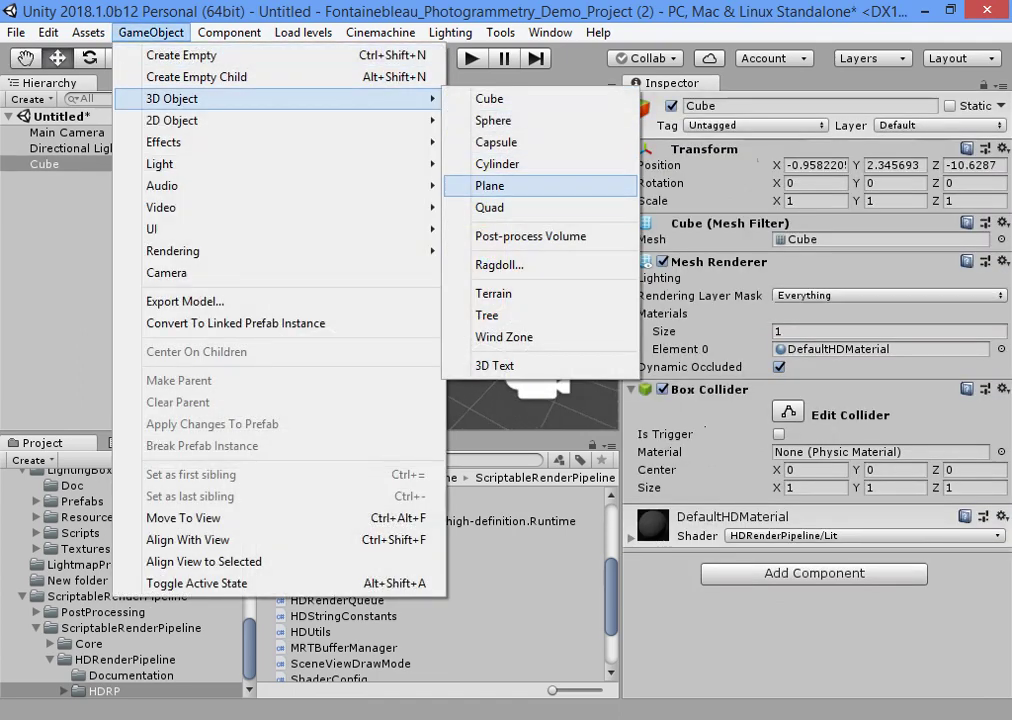
pyautogui.click(500, 190)
pyautogui.moveTo(447, 200)
pyautogui.mouseDown()
pyautogui.moveTo(447, 270)
pyautogui.moveTo(447, 237)
pyautogui.mouseUp()
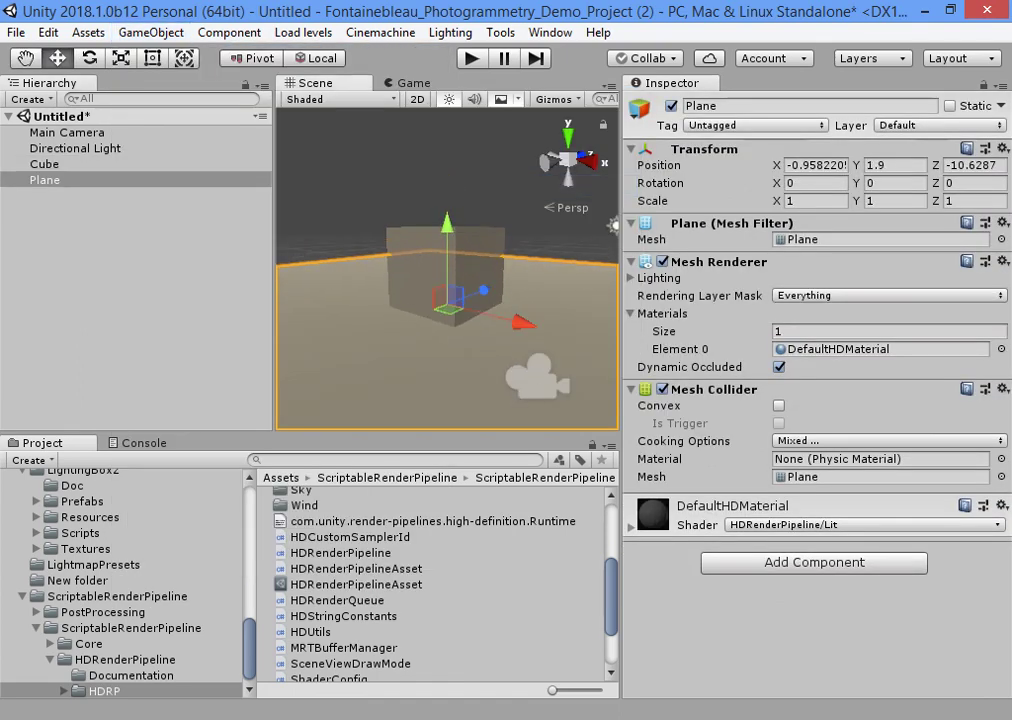
# Rotate the Directional Light to a new sun angle.
pyautogui.click(75, 148)
pyautogui.press('e')
pyautogui.moveTo(447, 300)
pyautogui.mouseDown()
pyautogui.moveTo(447, 320)
pyautogui.moveTo(490, 300)
pyautogui.moveTo(470, 330)
pyautogui.moveTo(470, 290)
pyautogui.mouseUp()
pyautogui.scroll(-5, 447, 300)
pyautogui.press('w')
# Create an empty GameObject with a Volume component and a new profile.
pyautogui.click(150, 32)
pyautogui.click(181, 55)
pyautogui.click(814, 231)
pyautogui.write('volul')
pyautogui.press('BackSpace')
pyautogui.press('Return')
pyautogui.click(978, 311)
# Add an HDRI Sky override with Hdri Sky, Exposure, Multiplier, Rotation and Update Mode enabled.
pyautogui.click(821, 385)
pyautogui.press('Down')
pyautogui.press('Down')
pyautogui.press('Down')
pyautogui.press('Return')
pyautogui.click(641, 371)
pyautogui.click(641, 394)
pyautogui.click(641, 428)
pyautogui.click(821, 474)
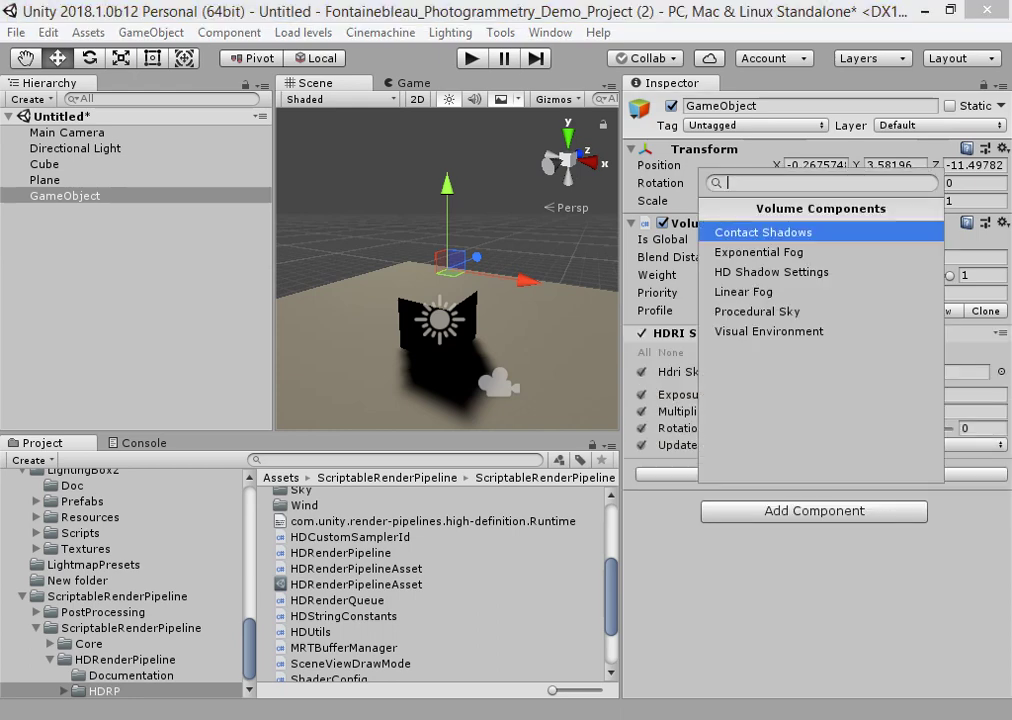
# Add a Visual Environment override with Sky Type ProceduralSky and Fog Type None.
pyautogui.press('Down')
pyautogui.press('Down')
pyautogui.press('Down')
pyautogui.press('Return')
pyautogui.click(641, 505)
pyautogui.click(898, 505)
pyautogui.click(863, 571)
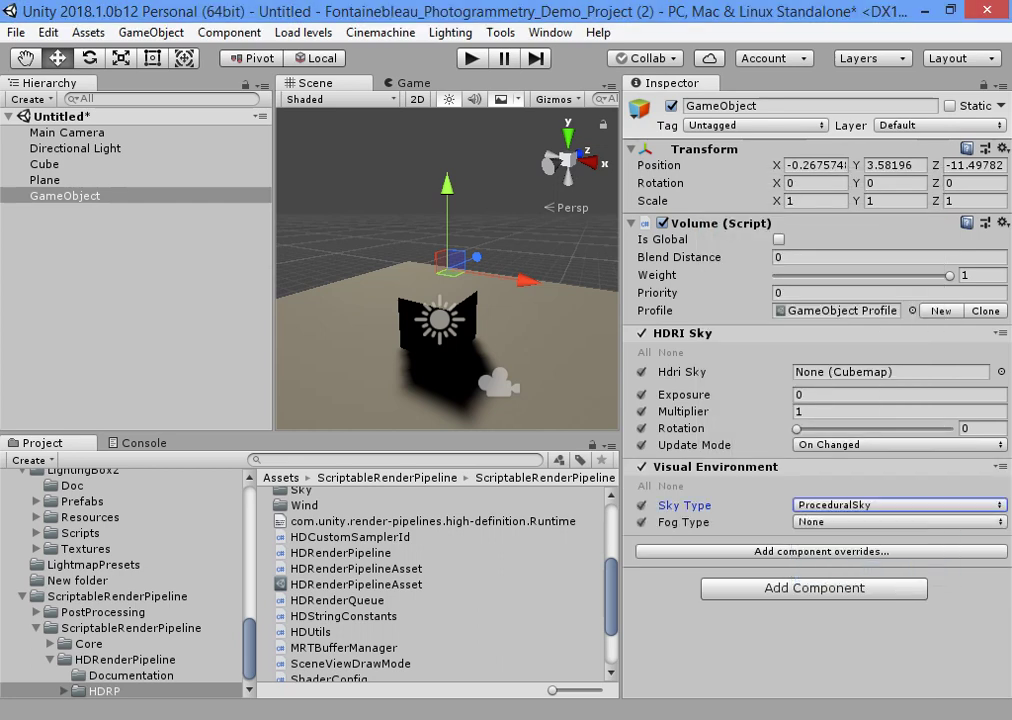
pyautogui.keyDown('alt'); pyautogui.moveTo(447, 300); pyautogui.dragTo(420, 300); pyautogui.keyUp('alt')
pyautogui.scroll(3, 447, 270)
pyautogui.click(898, 522)
pyautogui.click(715, 466)
pyautogui.click(715, 466)
# Add a Procedural Sky override with its sun, atmosphere, ground, exposure and tint settings enabled.
pyautogui.click(821, 551)
pyautogui.click(757, 388)
pyautogui.scroll(-3, 810, 400)
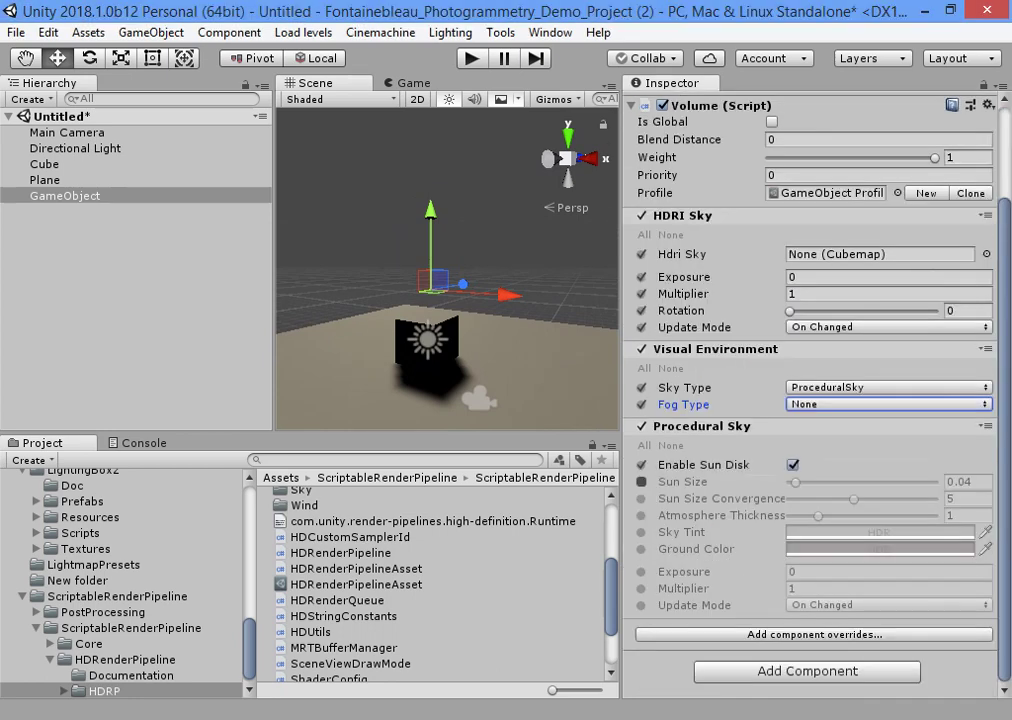
pyautogui.click(641, 481)
pyautogui.click(641, 498)
pyautogui.click(641, 549)
pyautogui.click(641, 571)
pyautogui.click(641, 605)
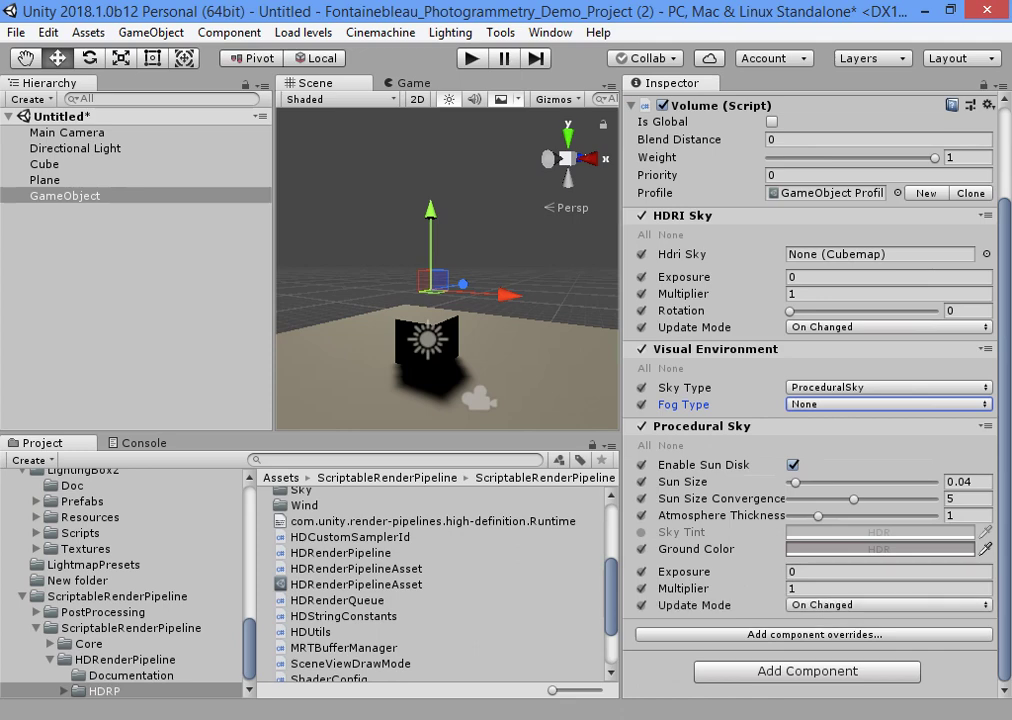
pyautogui.click(641, 532)
# Set the Procedural Sky tint to pale blue.
pyautogui.click(880, 532)
pyautogui.moveTo(83, 313)
pyautogui.mouseDown()
pyautogui.moveTo(123, 264)
pyautogui.moveTo(104, 264)
pyautogui.mouseUp()
pyautogui.moveTo(231, 317); pyautogui.dragTo(54, 366)
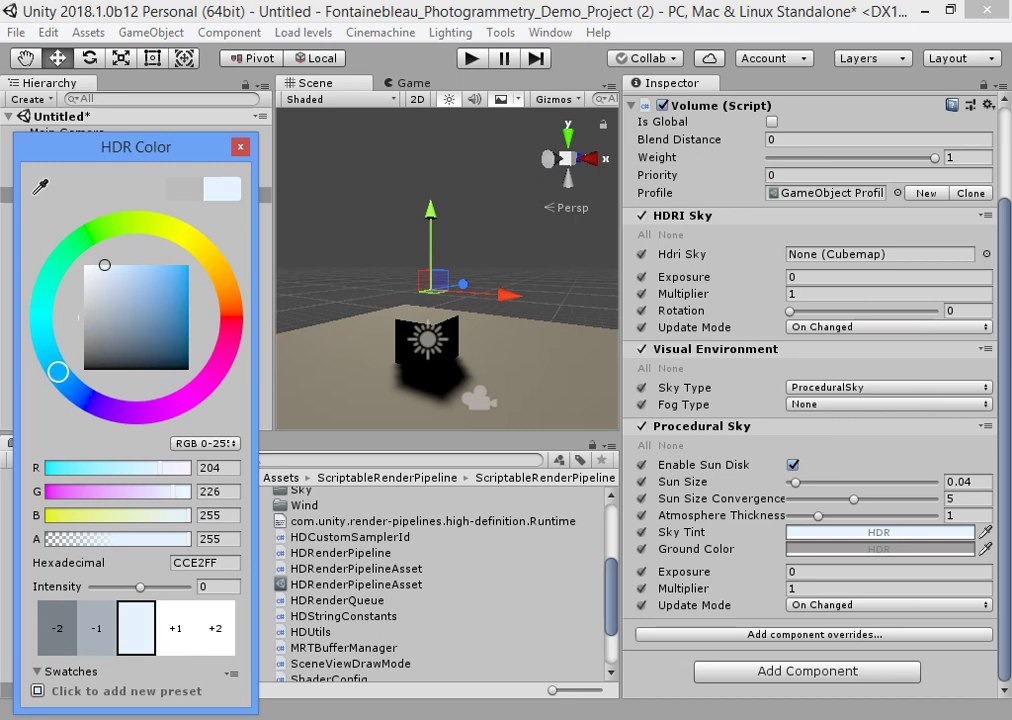
pyautogui.click(240, 147)
# Make the Volume global with priority 1.
pyautogui.scroll(3, 810, 300)
pyautogui.click(772, 239)
pyautogui.click(878, 274)
pyautogui.write('1')
# Deepen the sky tint to a stronger blue and inspect the new sky.
pyautogui.moveTo(450, 330)
pyautogui.keyDown('alt'); pyautogui.mouseDown()
pyautogui.moveTo(480, 300)
pyautogui.moveTo(467, 346)
pyautogui.mouseUp(); pyautogui.keyUp('alt')
pyautogui.scroll(-3, 810, 400)
pyautogui.click(879, 532)
pyautogui.moveTo(104, 265); pyautogui.dragTo(111, 304)
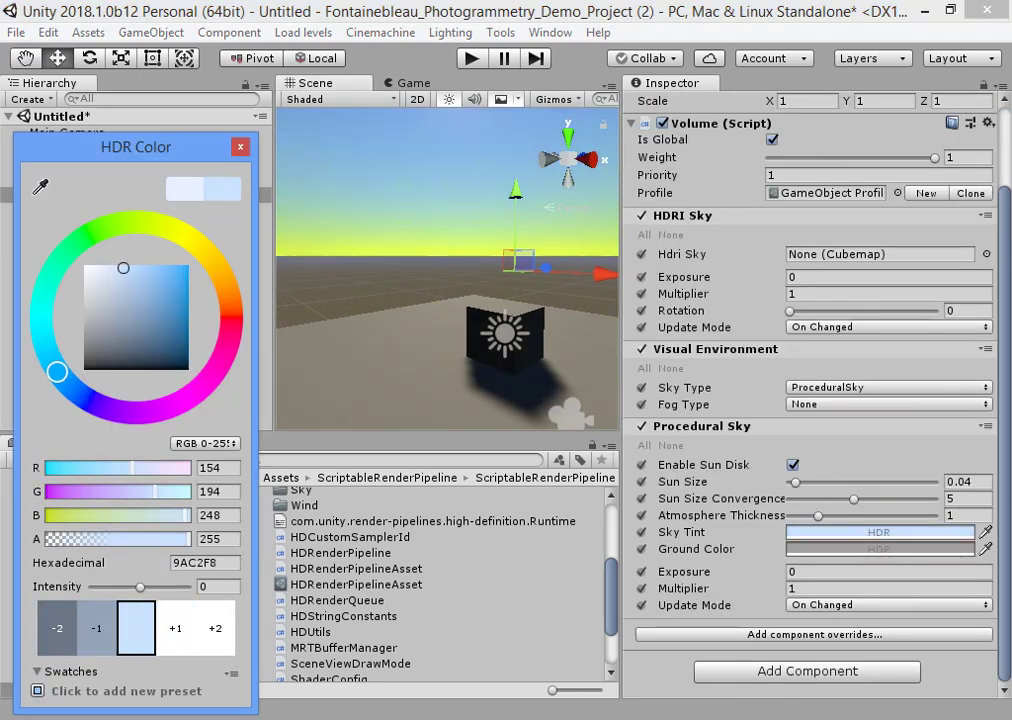
pyautogui.press('Return')
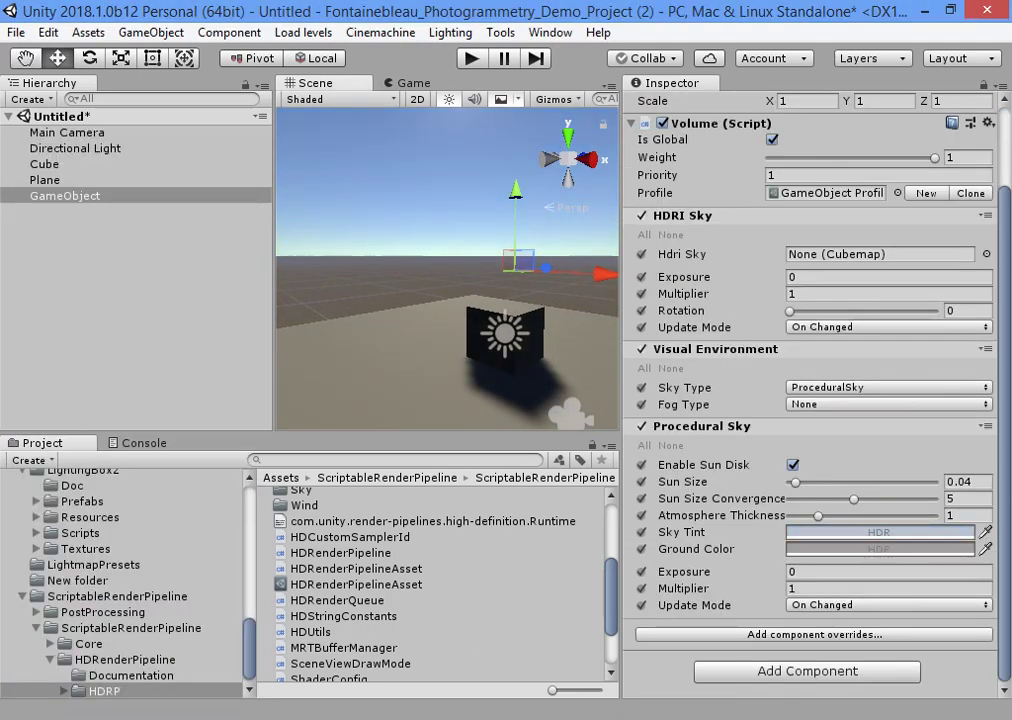
pyautogui.moveTo(467, 346)
pyautogui.keyDown('alt'); pyautogui.mouseDown()
pyautogui.moveTo(520, 330)
pyautogui.moveTo(460, 290)
pyautogui.mouseUp(); pyautogui.keyUp('alt')
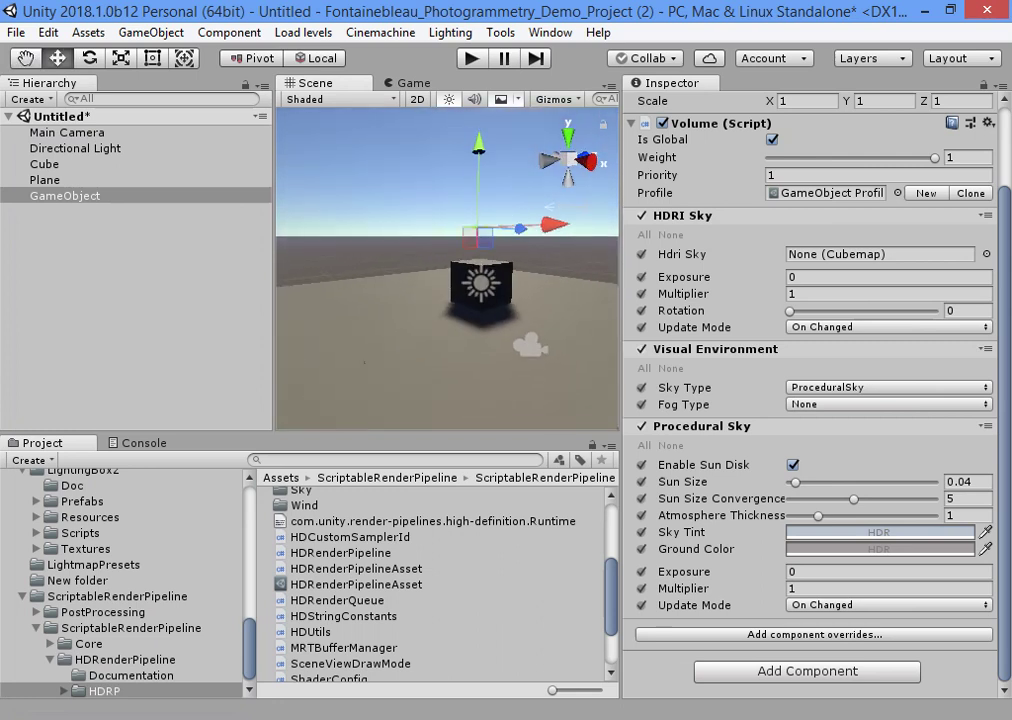
pyautogui.click(888, 387)
# Switch the sky type to HDRISky using a ReflectionProbe cubemap.
pyautogui.click(847, 429)
pyautogui.keyDown('alt'); pyautogui.moveTo(450, 250); pyautogui.dragTo(450, 300); pyautogui.keyUp('alt')
pyautogui.click(986, 254)
pyautogui.click(90, 177)
pyautogui.click(90, 209)
pyautogui.press('Up')
pyautogui.press('Up')
pyautogui.press('Up')
pyautogui.press('Down')
pyautogui.press('Down')
pyautogui.press('Return')
# Set the HDRI sky exposure to 0.
pyautogui.moveTo(450, 250)
pyautogui.keyDown('alt'); pyautogui.mouseDown()
pyautogui.moveTo(480, 270)
pyautogui.moveTo(500, 260)
pyautogui.mouseUp(); pyautogui.keyUp('alt')
pyautogui.moveTo(684, 277); pyautogui.dragTo(630, 277)
pyautogui.write('0')
pyautogui.keyDown('alt'); pyautogui.moveTo(450, 260); pyautogui.dragTo(490, 230); pyautogui.keyUp('alt')
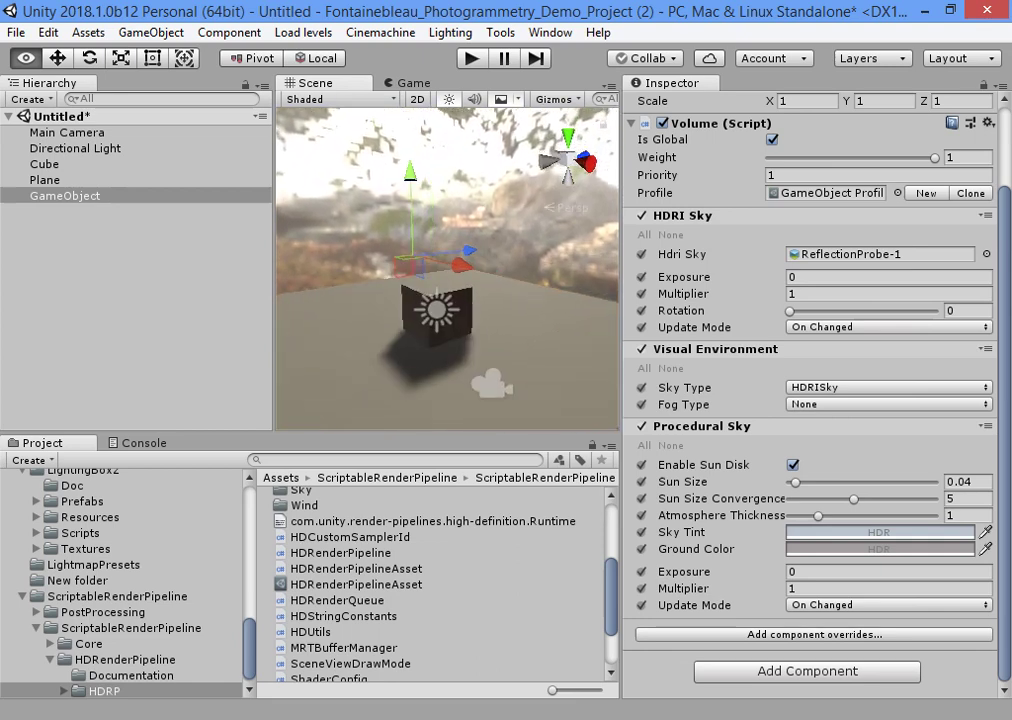
# Replace the hand-made volume object with Lighting Box 2's helper and volumes, then save.
pyautogui.click(130, 300)
pyautogui.press('Delete')
pyautogui.click(550, 32)
pyautogui.click(650, 142)
pyautogui.keyDown('alt'); pyautogui.moveTo(450, 330); pyautogui.dragTo(456, 330); pyautogui.keyUp('alt')
pyautogui.hotkey('ctrl', 's')
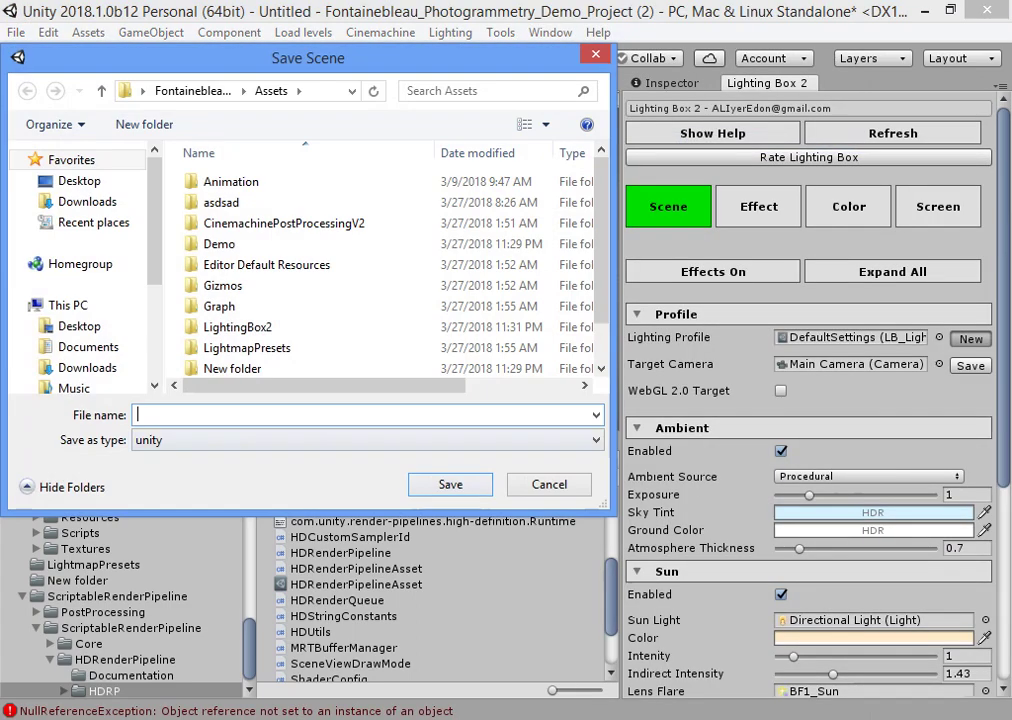
# Save the scene as 'asdasd' and turn off Bloom in Lighting Box 2.
pyautogui.write('asdasd')
pyautogui.press('Return')
pyautogui.press('Return')
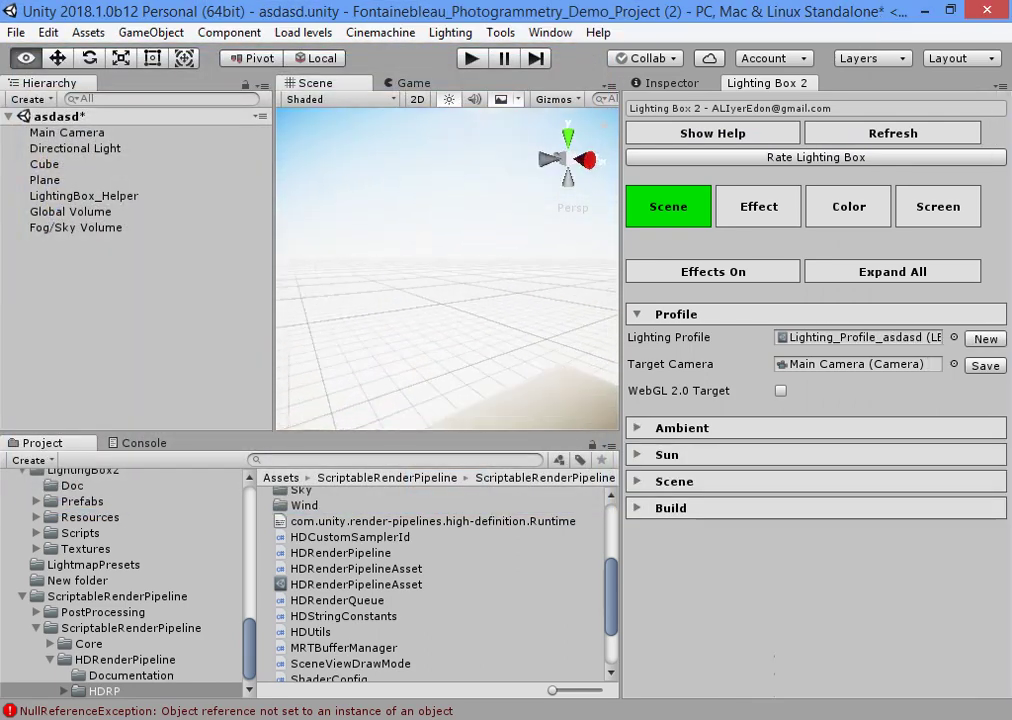
pyautogui.click(758, 206)
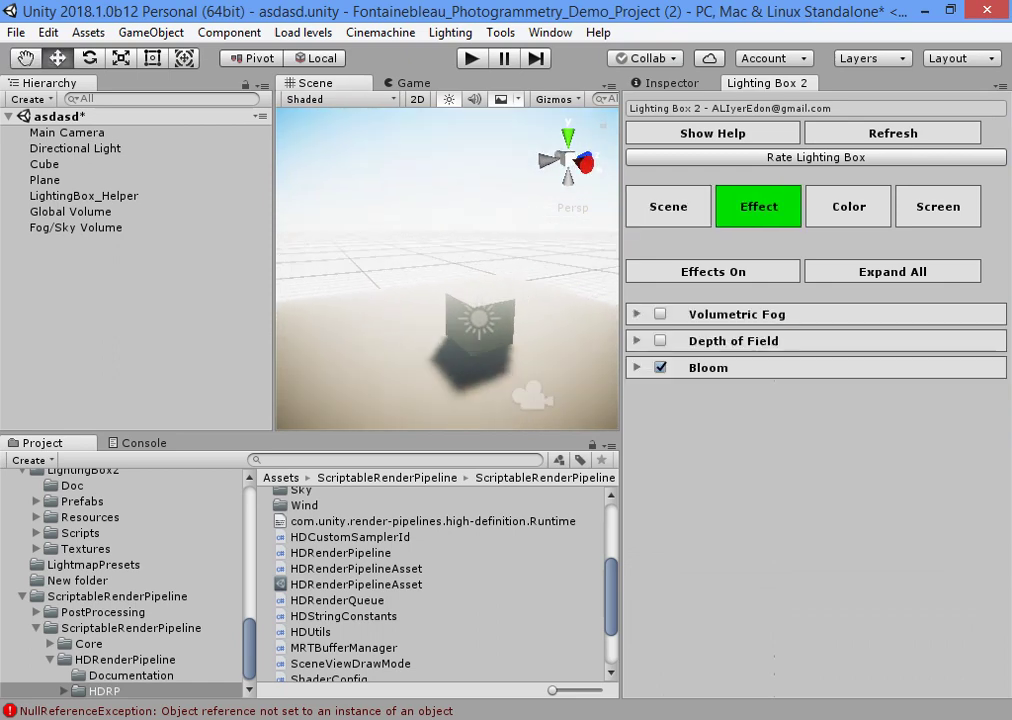
pyautogui.click(660, 367)
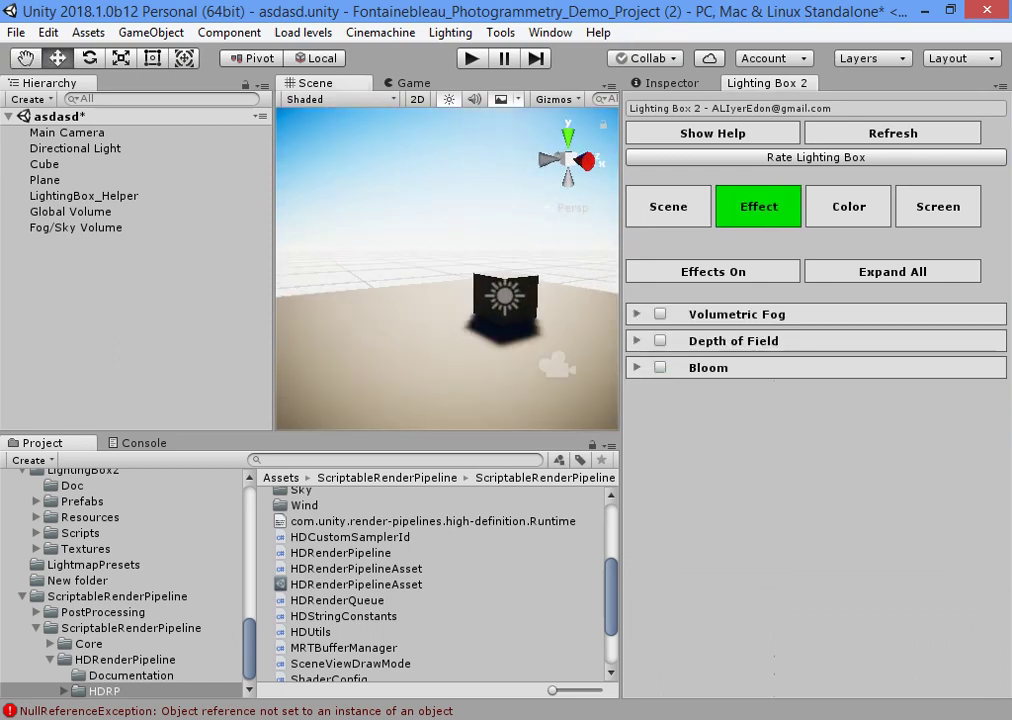
# Try HDR ambient lighting with ReflectionProbe-0 as sky cube and exposure about 2.57.
pyautogui.click(668, 206)
pyautogui.click(682, 427)
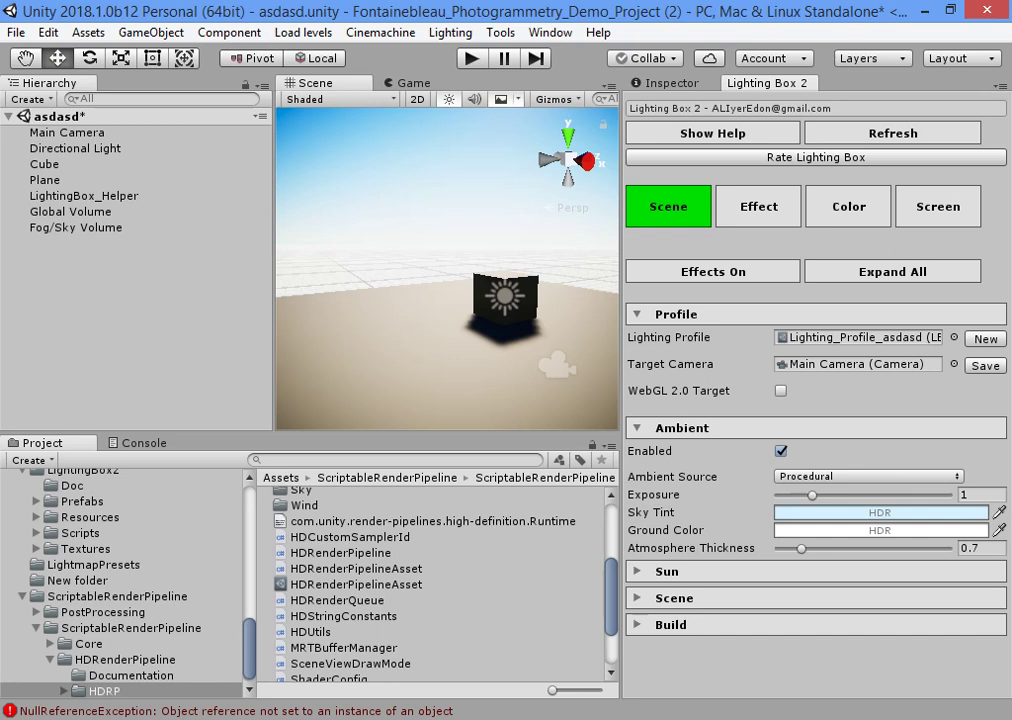
pyautogui.click(868, 476)
pyautogui.click(815, 497)
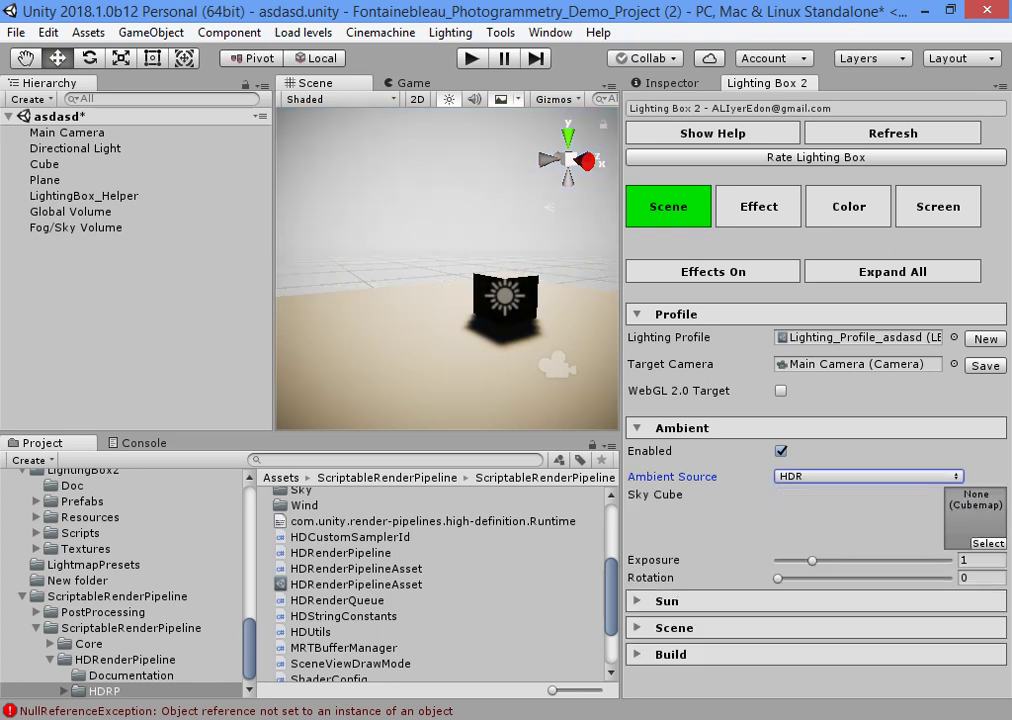
pyautogui.press('Tab')
pyautogui.press('Return')
pyautogui.press('Down')
pyautogui.press('Down')
pyautogui.press('Down')
pyautogui.press('Return')
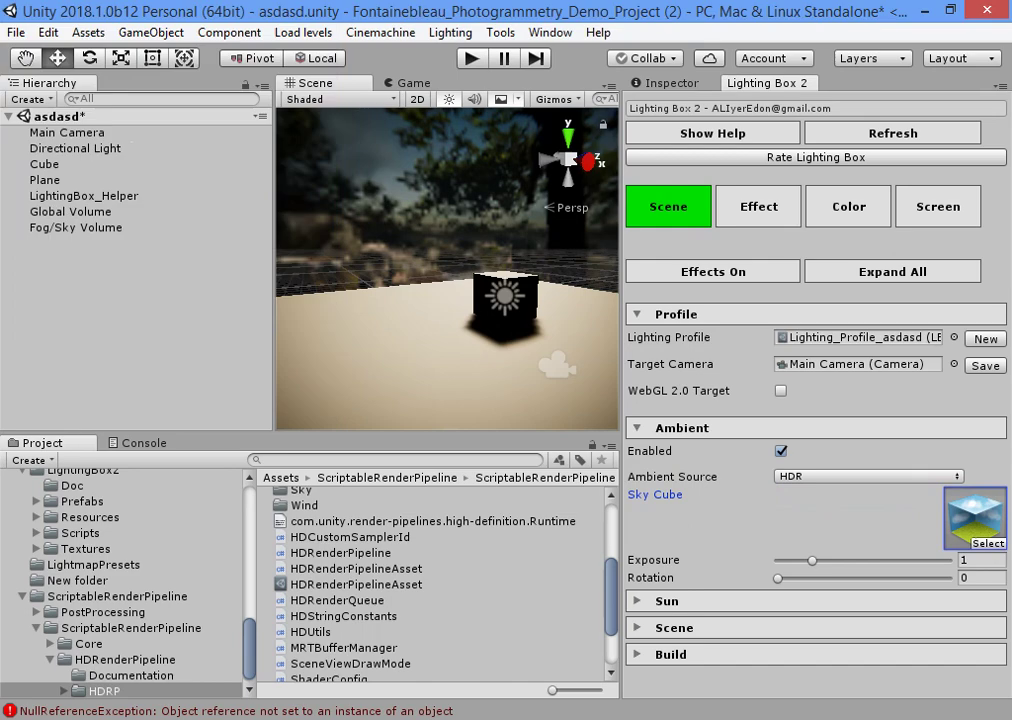
pyautogui.moveTo(812, 560); pyautogui.dragTo(865, 560)
pyautogui.press('Tab')
# Use Procedural ambient with exposure 1.39, grey-blue tint and atmosphere thickness 0.61.
pyautogui.click(868, 476)
pyautogui.click(836, 520)
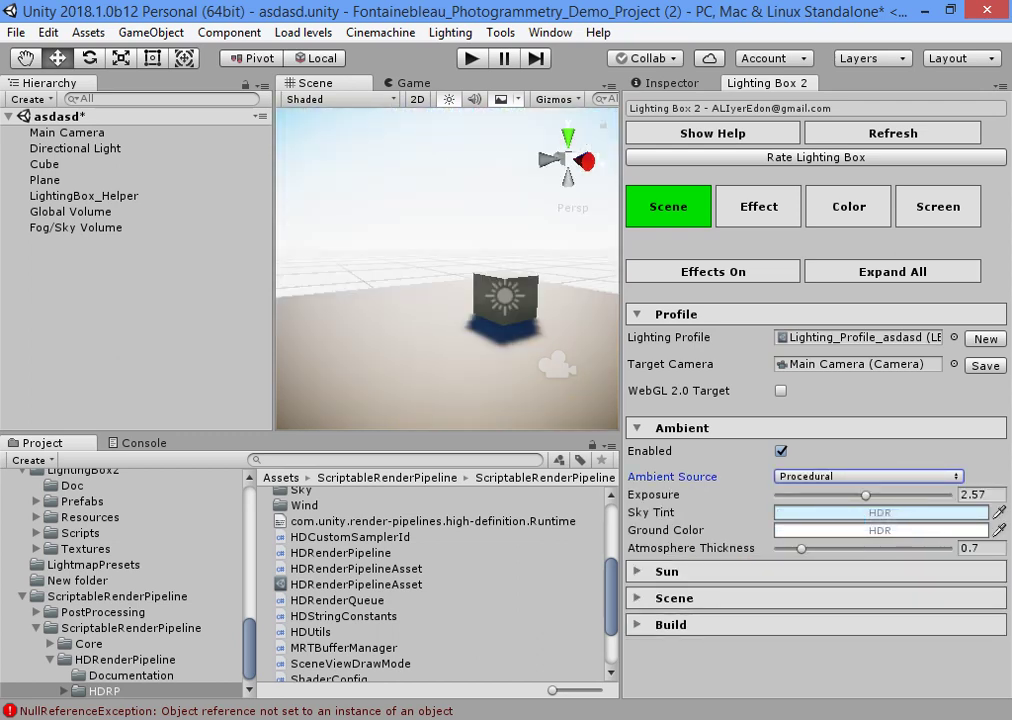
pyautogui.moveTo(865, 494); pyautogui.dragTo(825, 494)
pyautogui.click(880, 512)
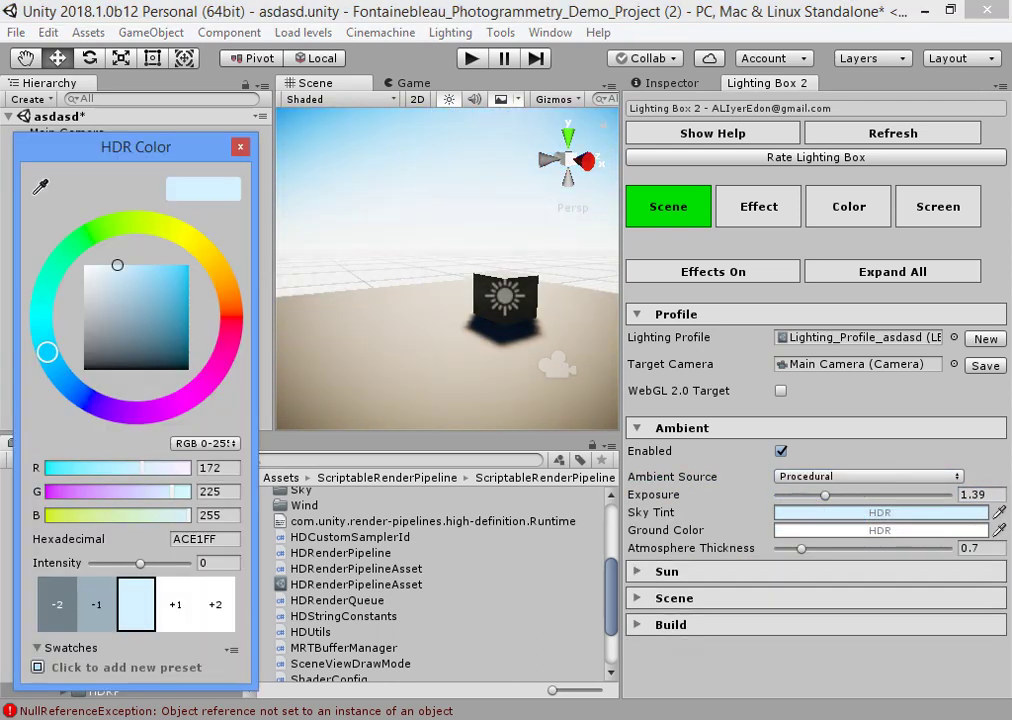
pyautogui.moveTo(117, 265)
pyautogui.mouseDown()
pyautogui.moveTo(94, 352)
pyautogui.moveTo(86, 298)
pyautogui.moveTo(97, 307)
pyautogui.mouseUp()
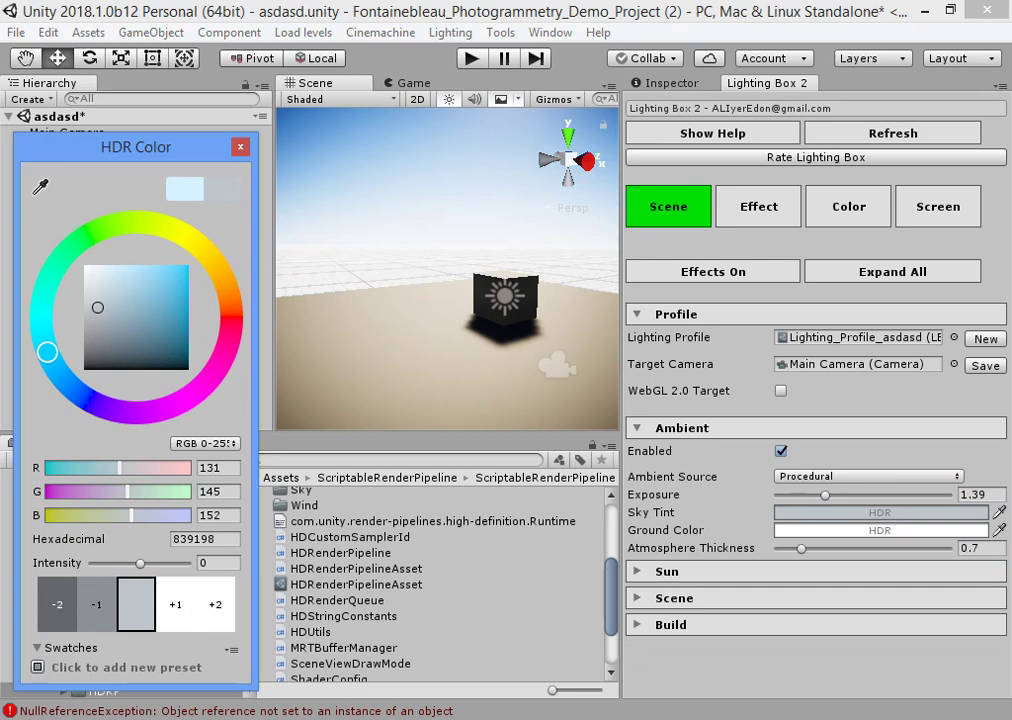
pyautogui.moveTo(690, 548)
pyautogui.mouseDown()
pyautogui.moveTo(660, 548)
pyautogui.moveTo(680, 548)
pyautogui.mouseUp()
pyautogui.keyDown('alt'); pyautogui.moveTo(450, 300); pyautogui.dragTo(430, 250); pyautogui.keyUp('alt')
pyautogui.click(758, 206)
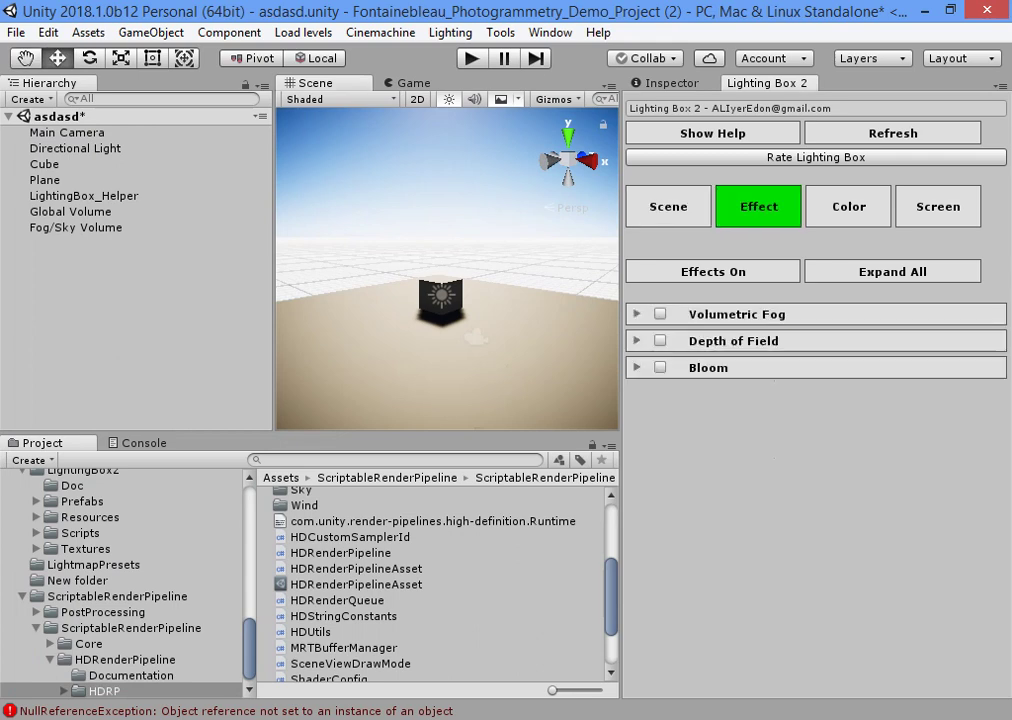
# Select the Fog/Sky Volume and collapse its sky, fog and environment overrides.
pyautogui.click(75, 227)
pyautogui.click(666, 83)
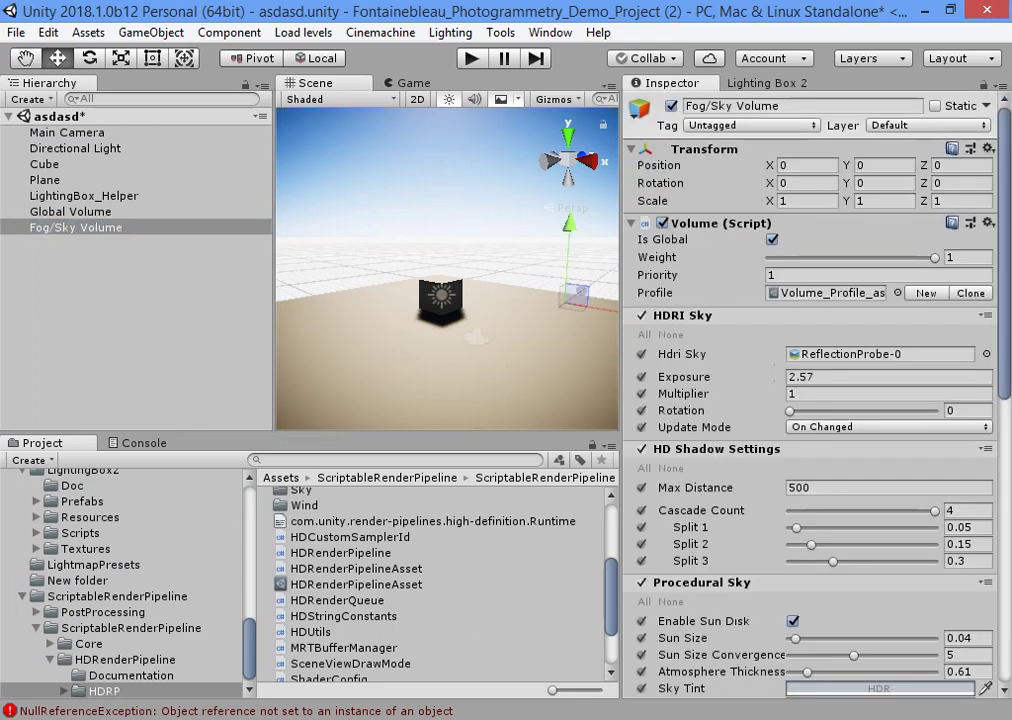
pyautogui.click(683, 315)
pyautogui.click(717, 333)
pyautogui.click(705, 369)
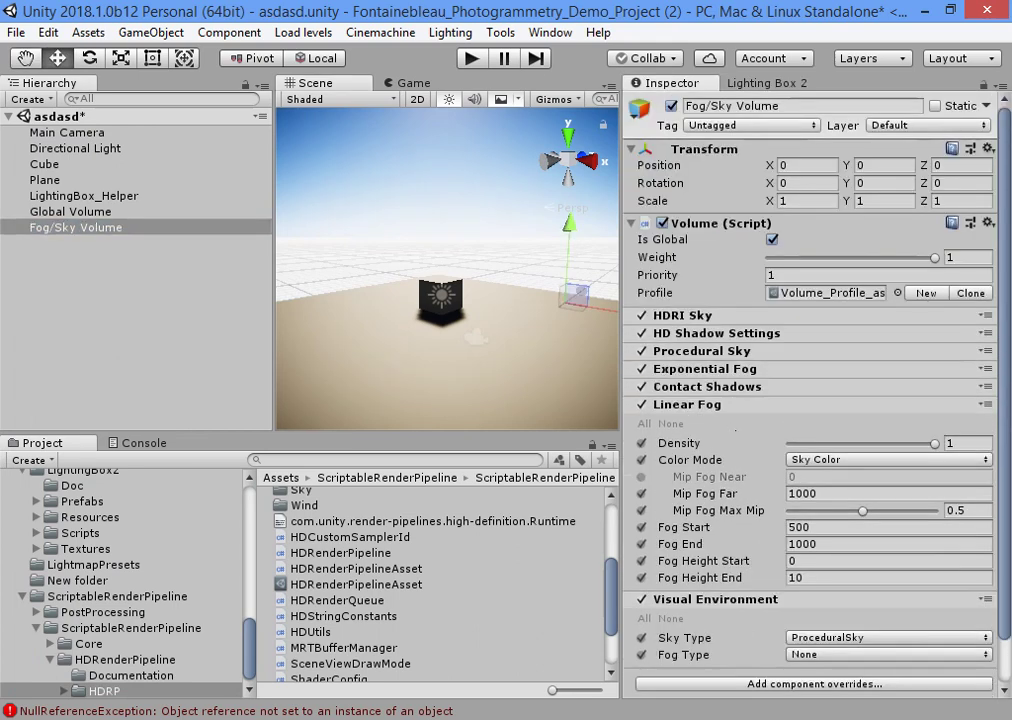
pyautogui.click(687, 404)
pyautogui.click(715, 422)
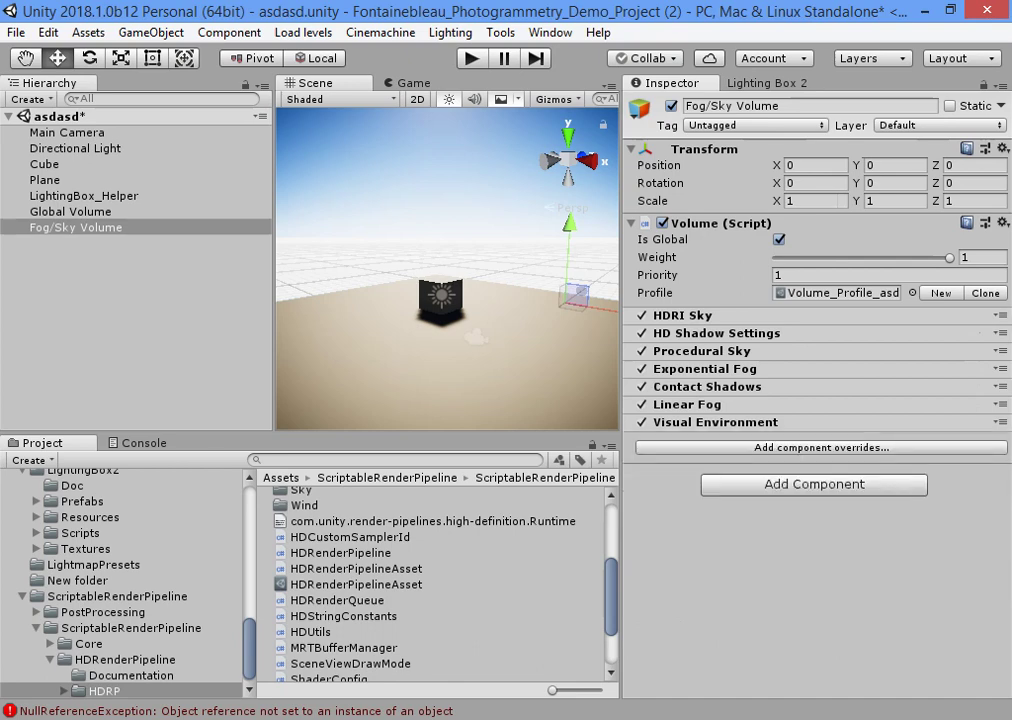
# Close Lighting Box 2 and open the Demo_GR scene from Assets/Demo.
pyautogui.rightClick(767, 83)
pyautogui.click(790, 120)
pyautogui.click(101, 612)
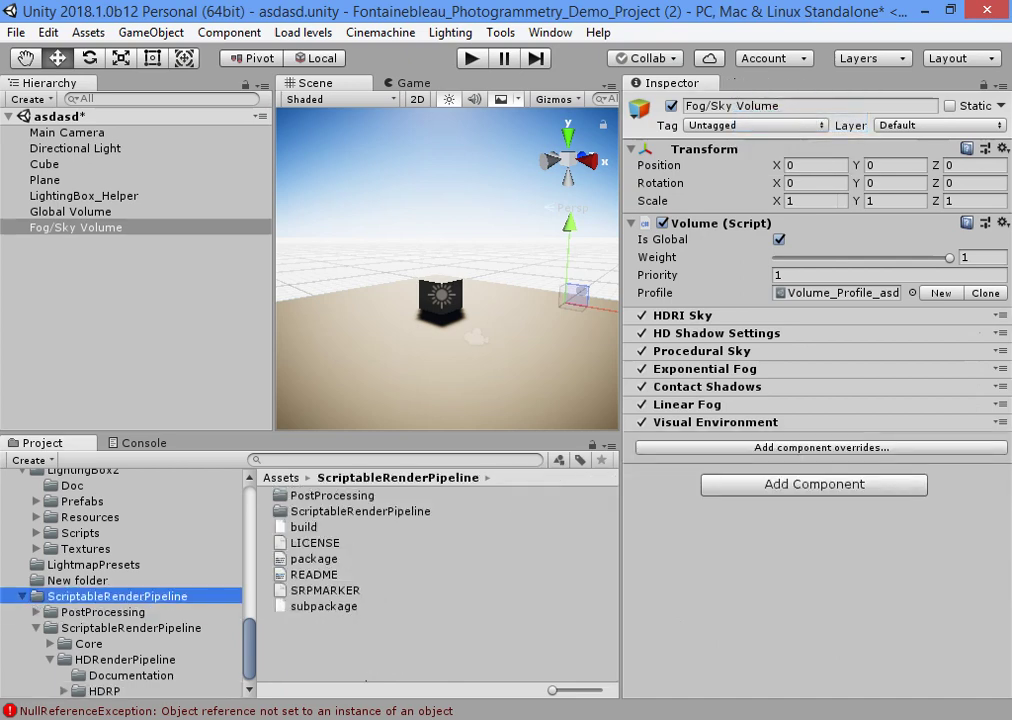
pyautogui.scroll(10, 120, 580)
pyautogui.scroll(5, 120, 580)
pyautogui.click(55, 555)
pyautogui.press('Left')
pyautogui.press('Right')
pyautogui.press('Down')
pyautogui.press('Down')
pyautogui.press('Down')
pyautogui.scroll(-5, 435, 580)
pyautogui.scroll(-5, 435, 580)
pyautogui.doubleClick(318, 548)
pyautogui.press('Escape')
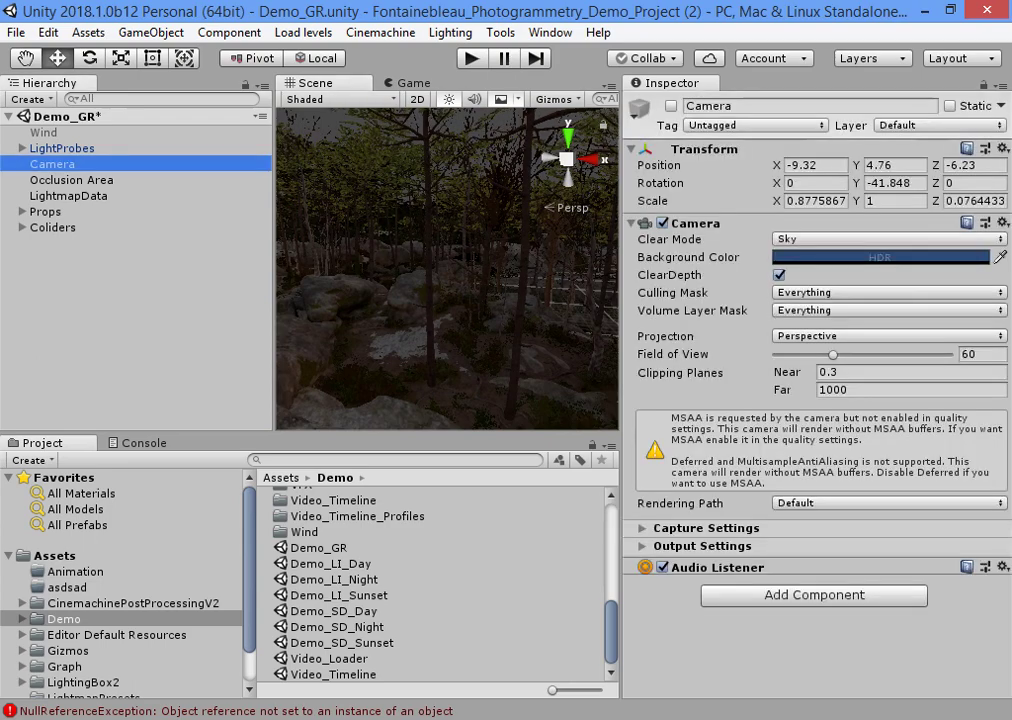
# Add a new camera to Demo_GR and set it up with Lighting Box 2.
pyautogui.click(229, 32)
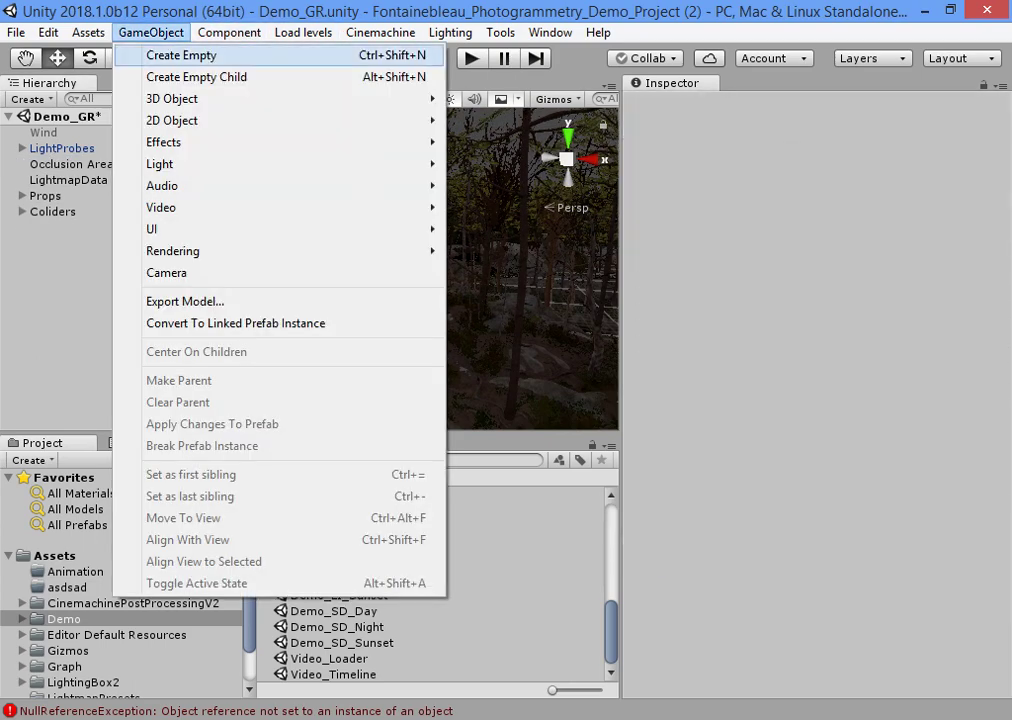
pyautogui.click(280, 273)
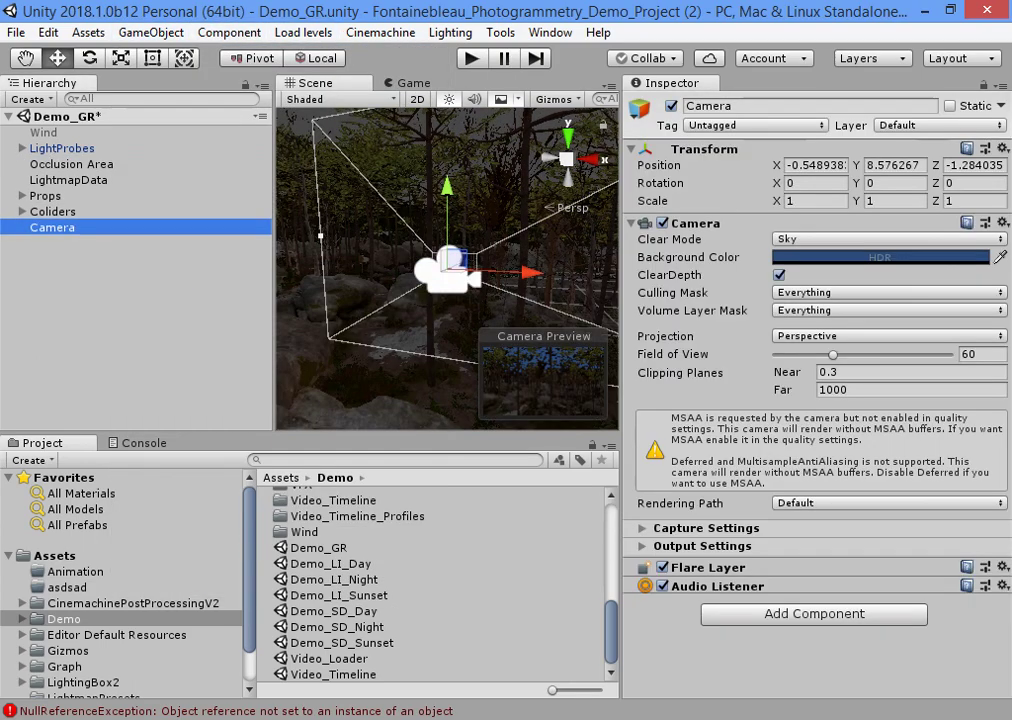
pyautogui.click(548, 32)
pyautogui.click(678, 140)
# Save a new lighting profile named Lighting_Profile_Demo_GR.
pyautogui.click(676, 314)
pyautogui.click(985, 338)
pyautogui.press('Return')
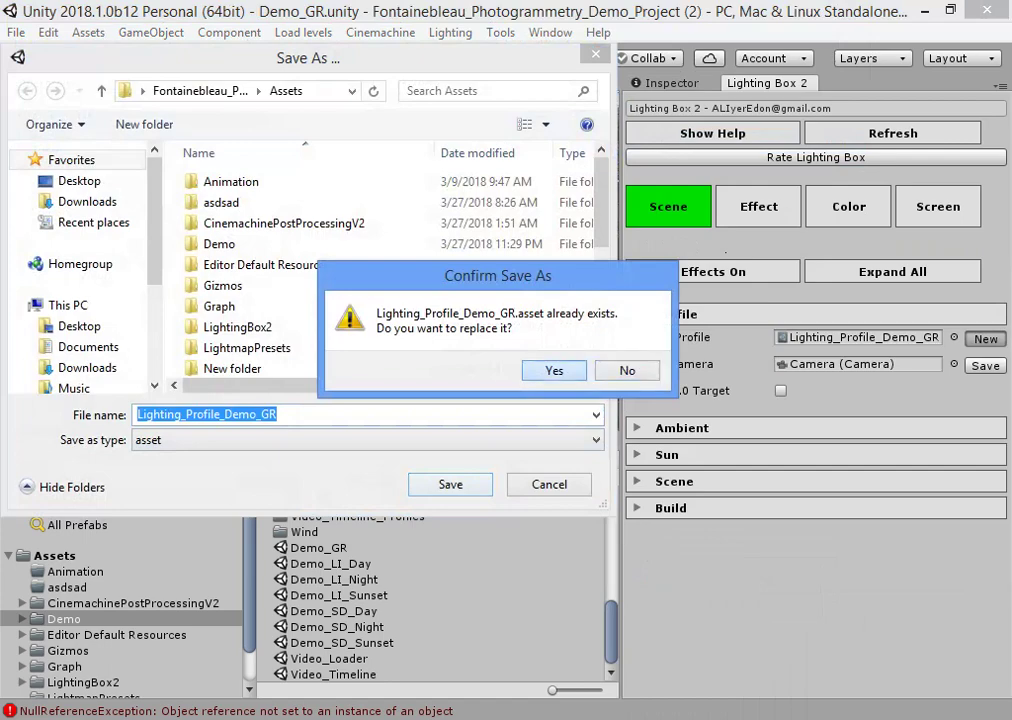
# Replace the saved Lighting_Profile_Demo_GR asset and locate it in the Project.
pyautogui.press('Return')
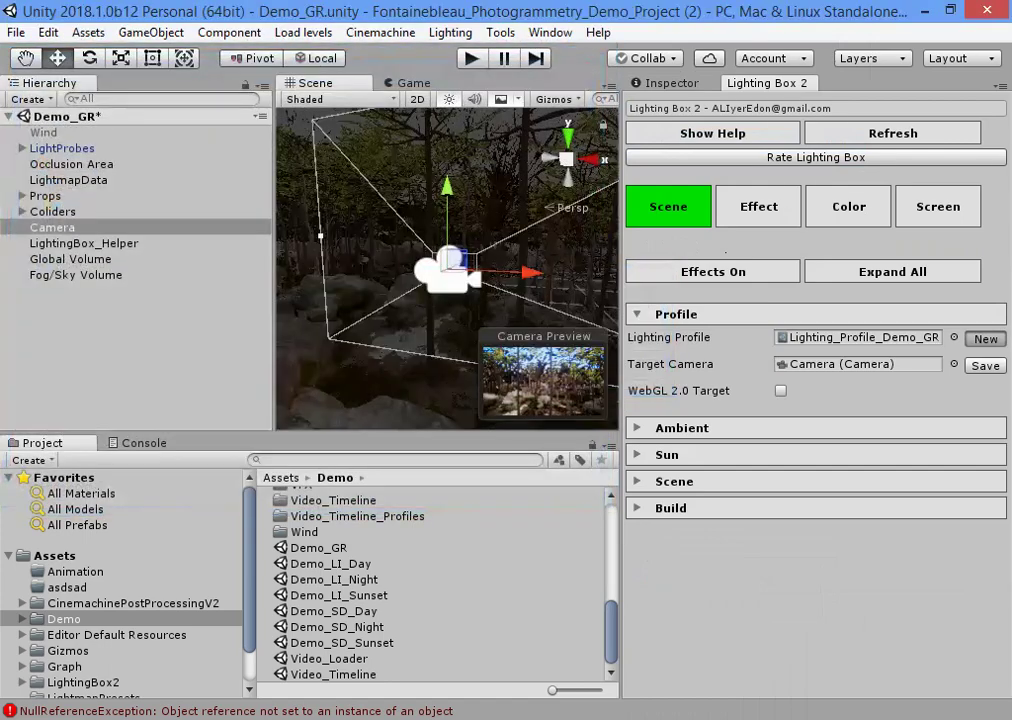
pyautogui.click(857, 337)
pyautogui.scroll(-2, 440, 585)
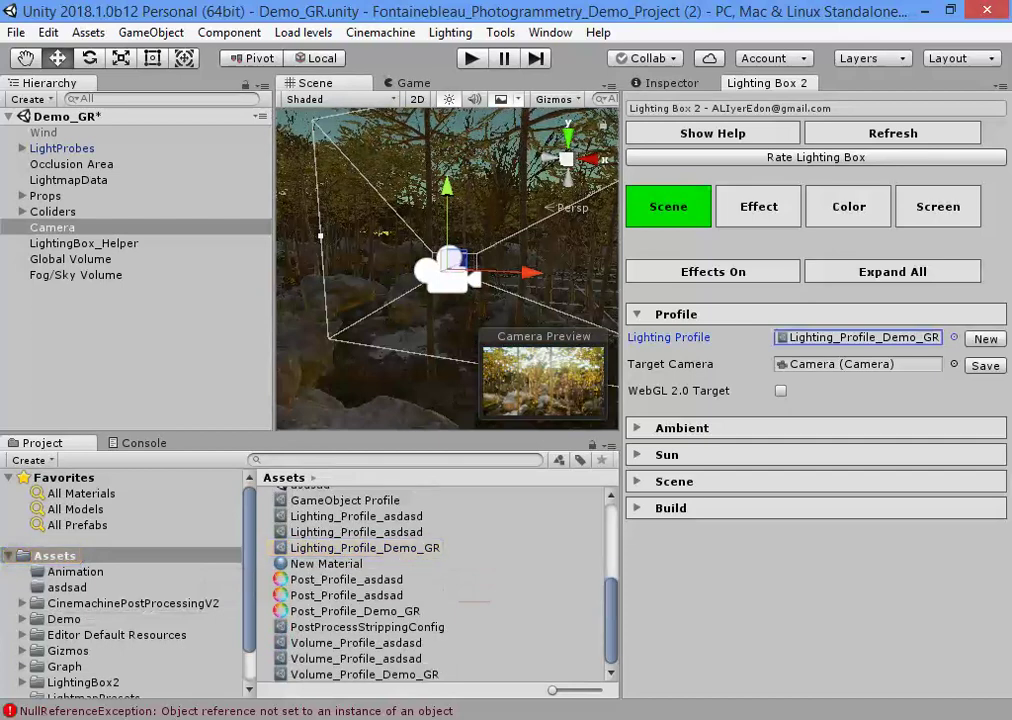
# Check that Fog/Sky Volume uses Volume_Profile_Demo_GR, then fly through the forest.
pyautogui.click(75, 274)
pyautogui.hotkey('ctrl', '3')
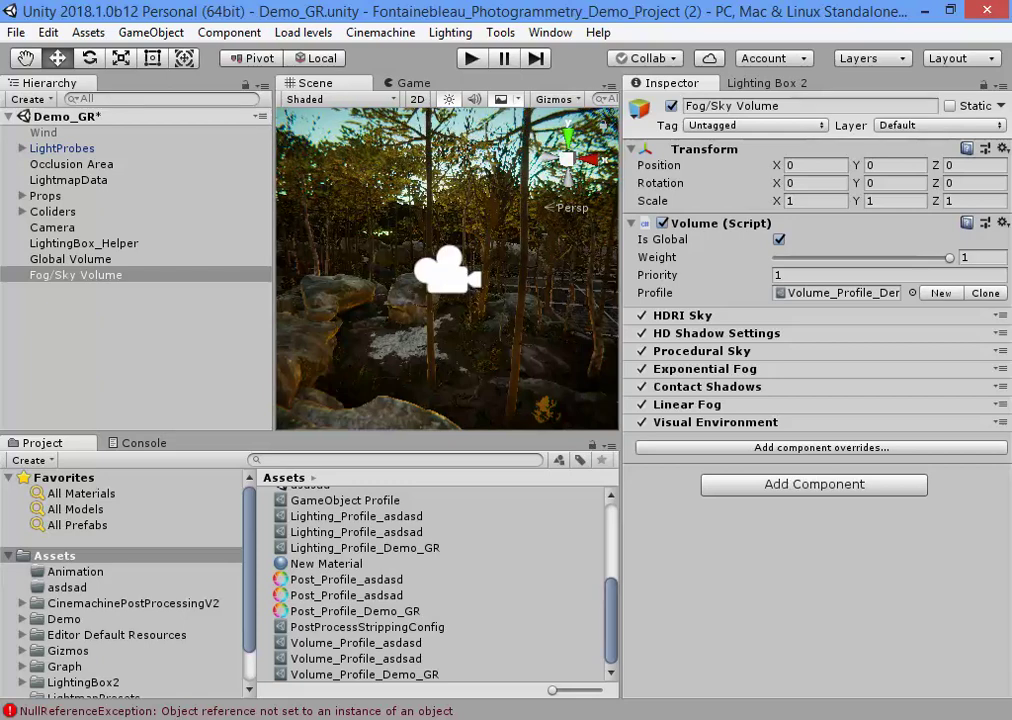
pyautogui.click(838, 292)
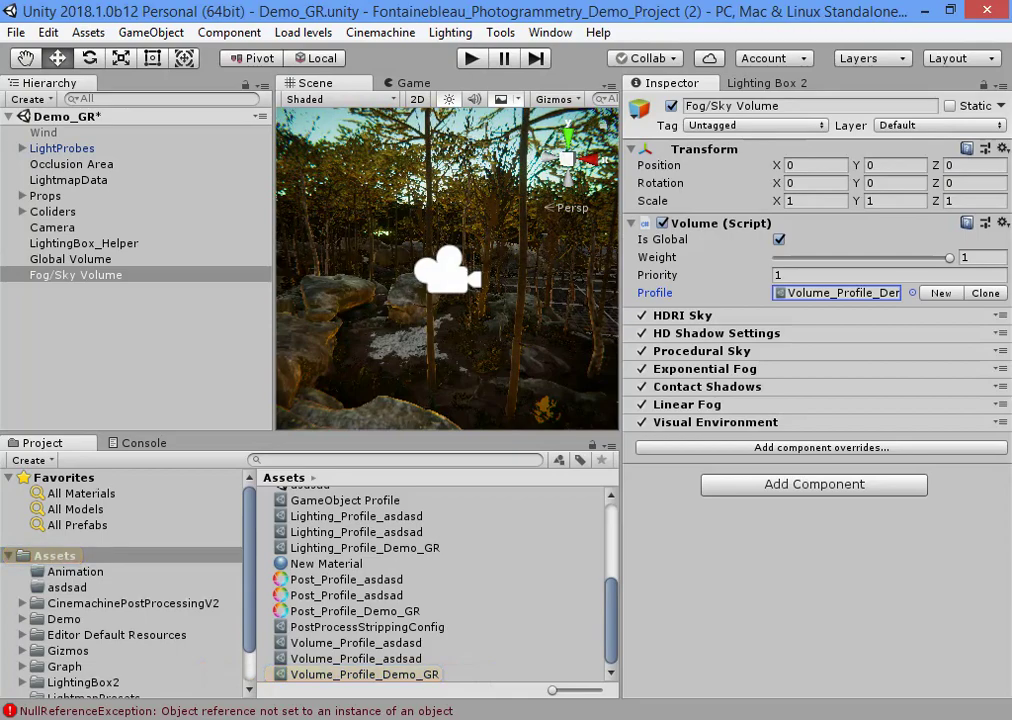
pyautogui.moveTo(447, 270); pyautogui.dragTo(470, 280, button='right')
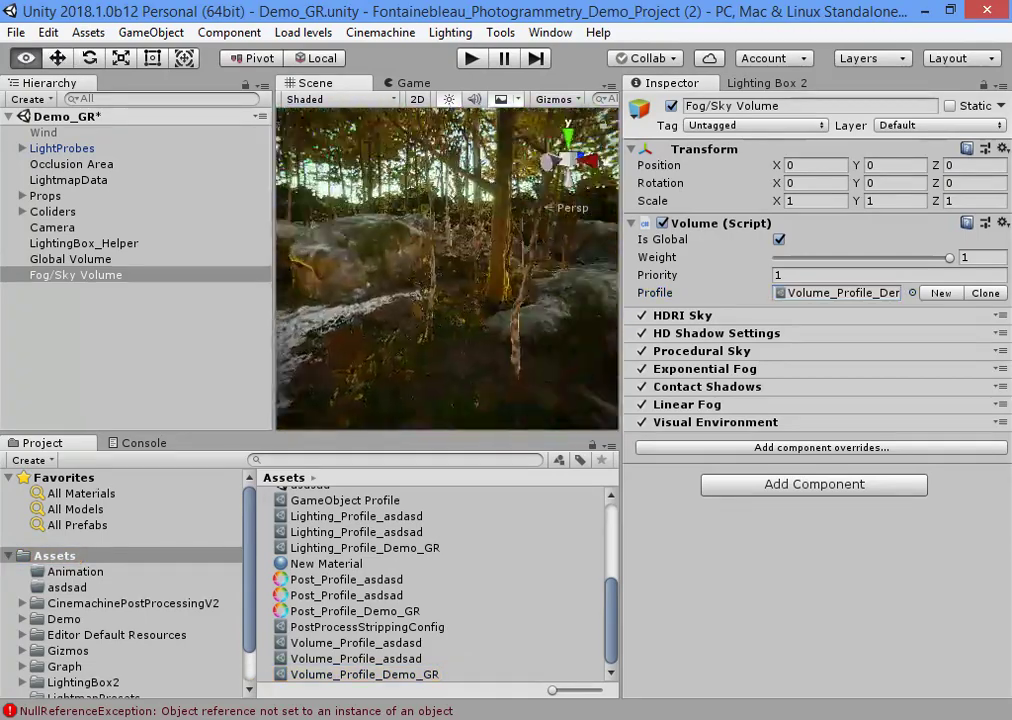
pyautogui.moveTo(470, 280); pyautogui.dragTo(470, 285, button='right')
pyautogui.click(229, 32)
pyautogui.moveTo(151, 32)
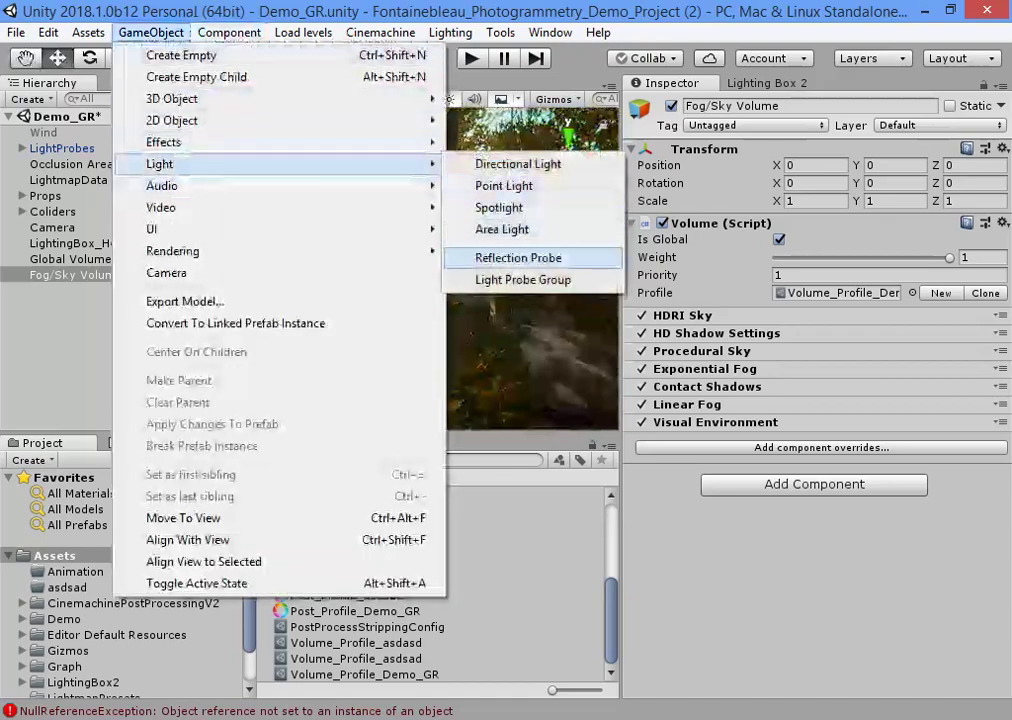
# Add a Directional Light, rotate it to a low sun angle, and enable its shadows.
pyautogui.click(517, 164)
pyautogui.press('e')
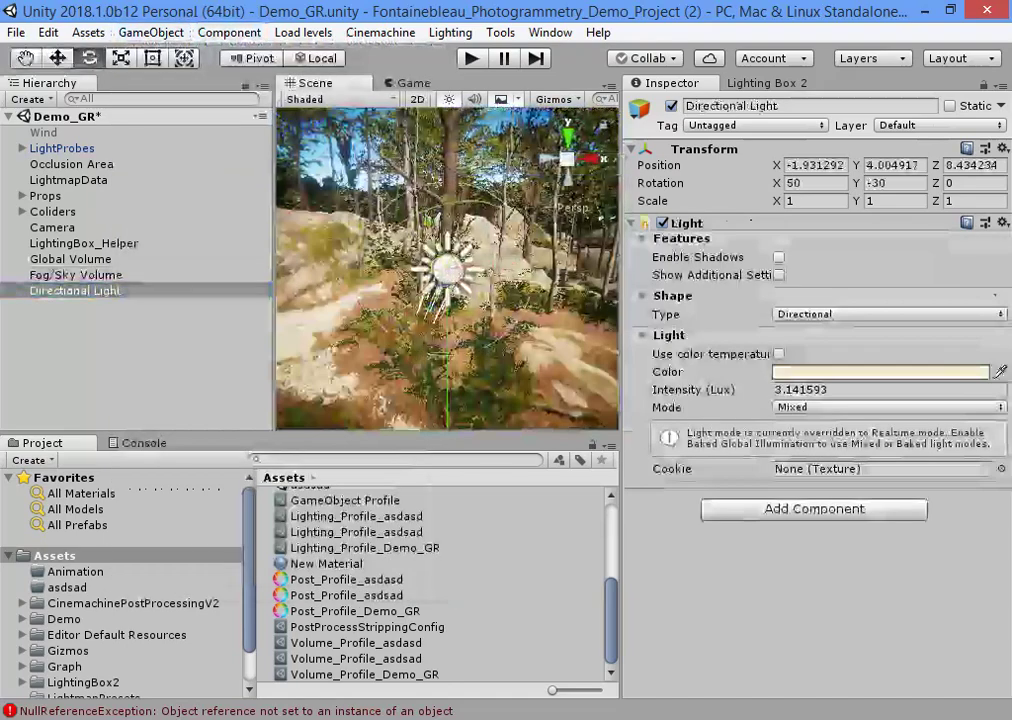
pyautogui.moveTo(420, 300)
pyautogui.mouseDown()
pyautogui.moveTo(450, 320)
pyautogui.moveTo(480, 310)
pyautogui.moveTo(380, 320)
pyautogui.moveTo(470, 320)
pyautogui.mouseUp()
pyautogui.click(779, 257)
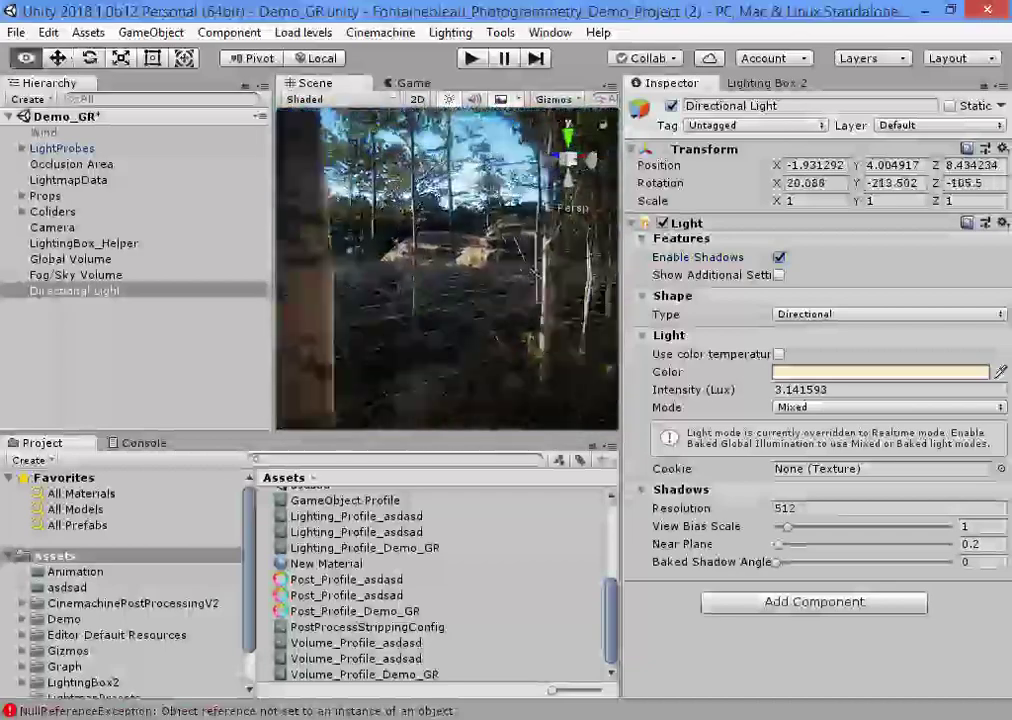
# Orbit toward the sunlit rocks and expand Lighting Box 2's Ambient settings.
pyautogui.keyDown('alt'); pyautogui.moveTo(470, 320); pyautogui.dragTo(420, 320); pyautogui.keyUp('alt')
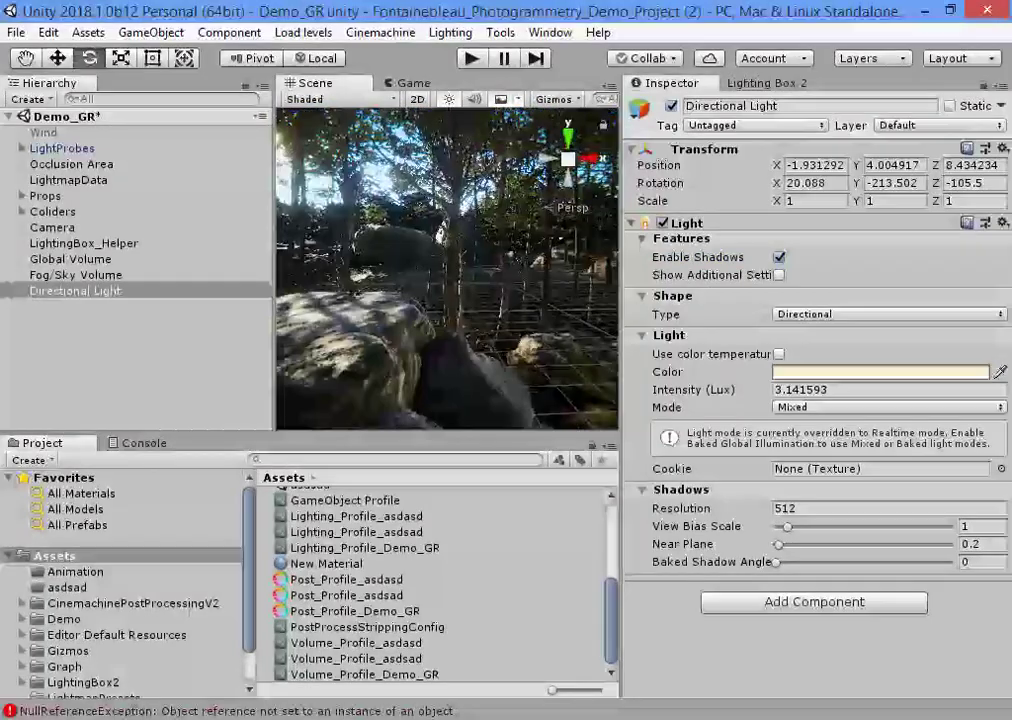
pyautogui.click(767, 83)
pyautogui.click(682, 427)
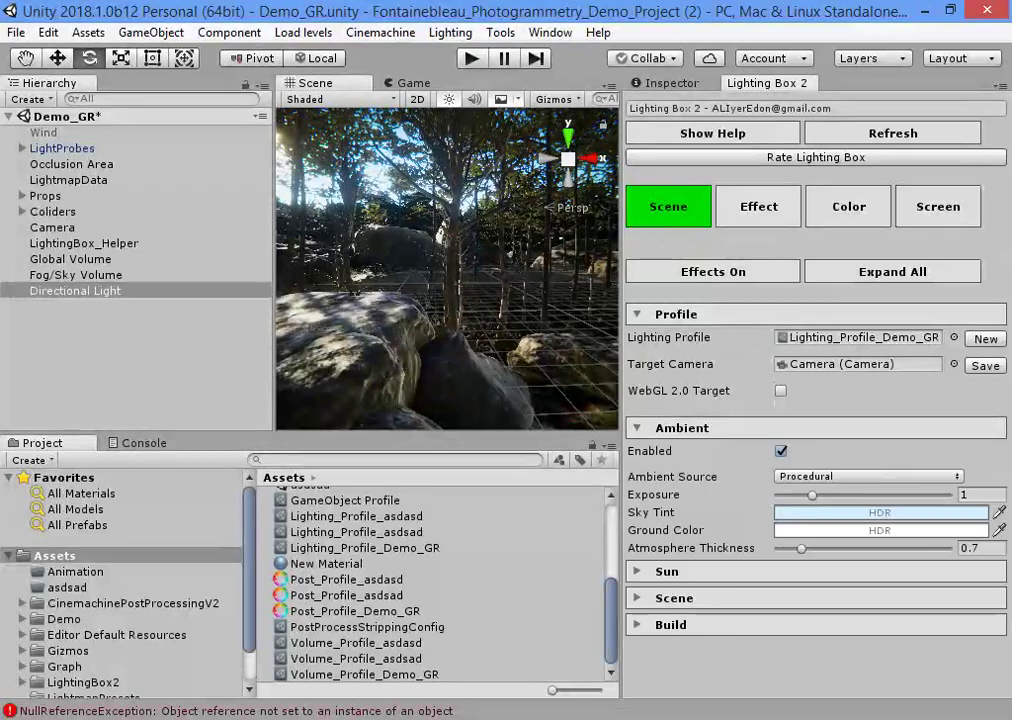
# Set Ambient Source to HDR and assign day_sky_02 as the Sky Cube.
pyautogui.click(868, 476)
pyautogui.click(860, 497)
pyautogui.keyDown('alt'); pyautogui.moveTo(450, 300); pyautogui.dragTo(400, 300); pyautogui.keyUp('alt')
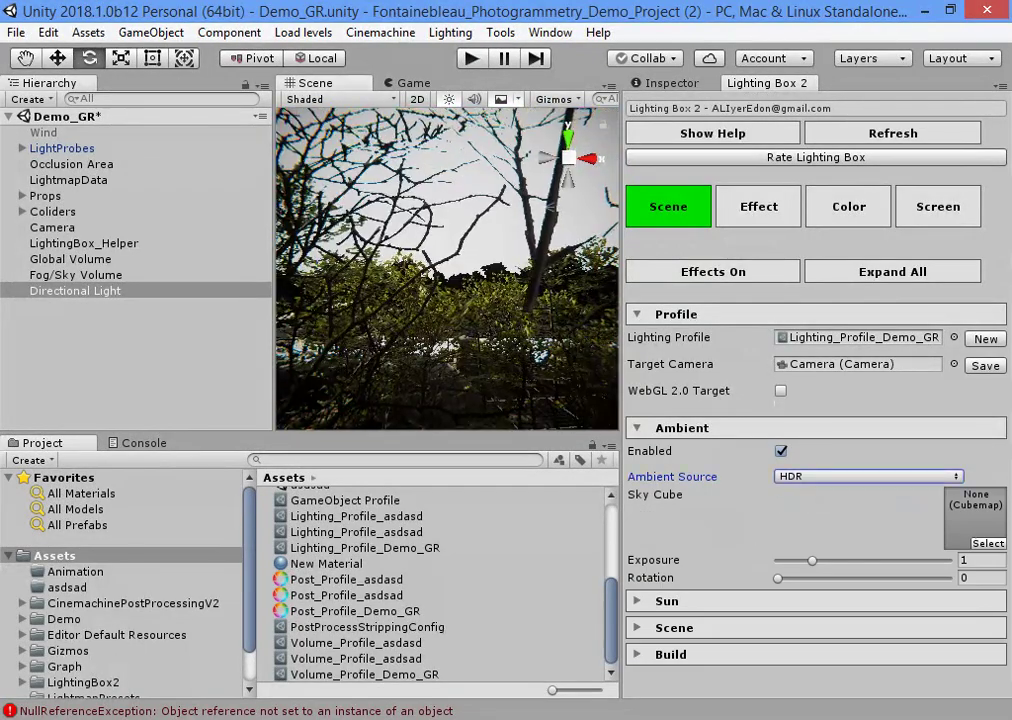
pyautogui.click(988, 543)
pyautogui.click(75, 99)
pyautogui.press('Down')
pyautogui.press('Down')
pyautogui.press('Up')
pyautogui.press('Down')
pyautogui.press('Down')
pyautogui.press('Down')
pyautogui.press('Down')
pyautogui.press('Down')
pyautogui.press('Down')
pyautogui.press('Down')
pyautogui.press('Down')
pyautogui.press('Down')
pyautogui.press('Up')
pyautogui.press('Up')
pyautogui.press('Up')
pyautogui.press('Up')
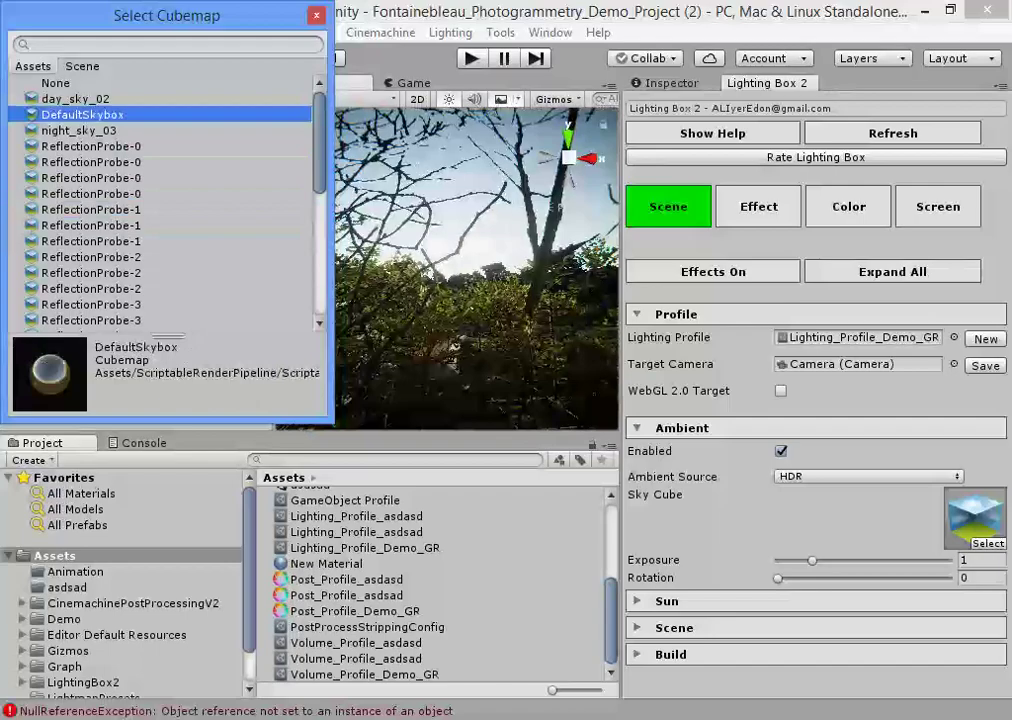
pyautogui.press('Down')
pyautogui.press('Up')
pyautogui.press('Up')
pyautogui.press('Return')
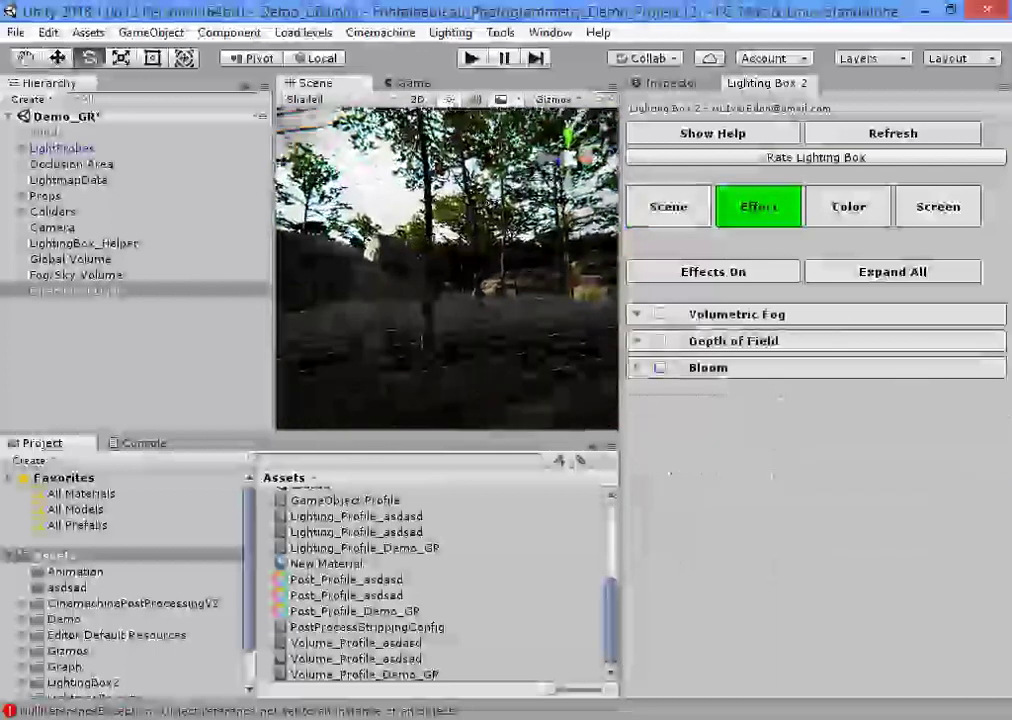
# Give bloom a threshold of 0.36 and an intensity of 2.
pyautogui.click(968, 425)
pyautogui.write('0.36')
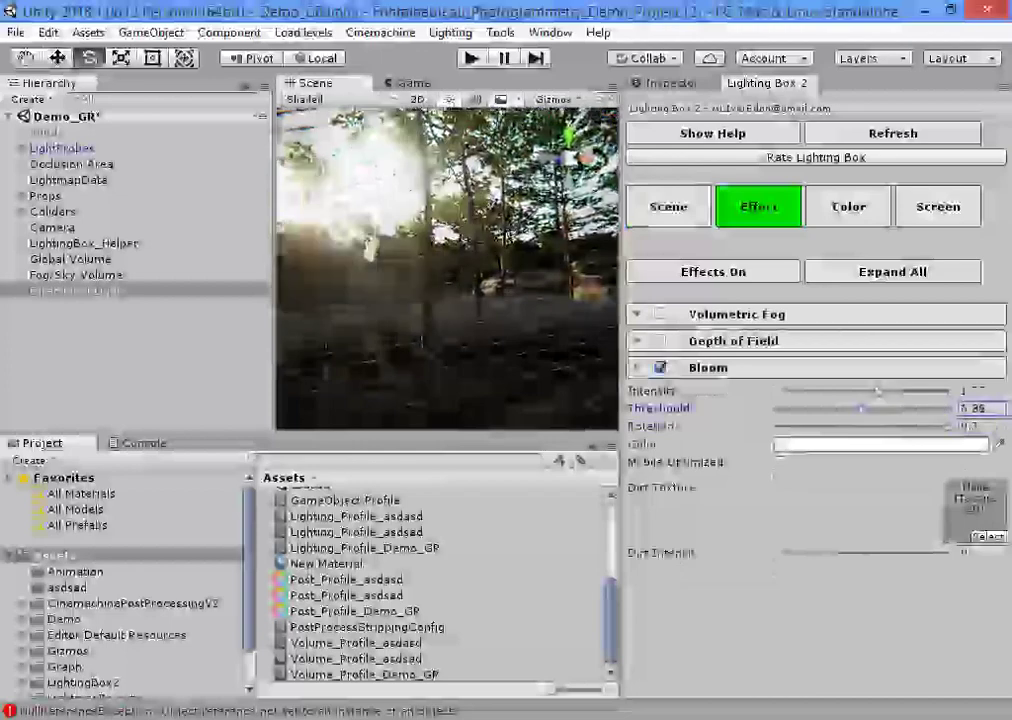
pyautogui.hotkey('shift', 'Tab')
pyautogui.write('2')
pyautogui.press('Tab')
pyautogui.moveTo(447, 268); pyautogui.dragTo(460, 262, button='right')
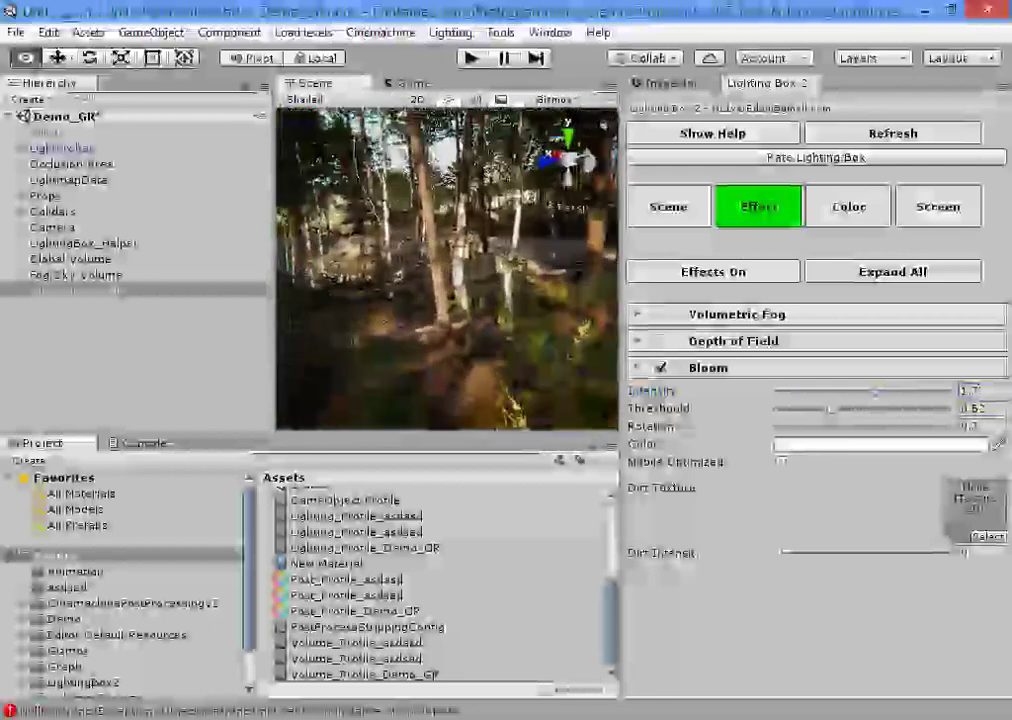
# Review the Color tab, then return to Effect and switch on Volumetric Fog.
pyautogui.click(848, 206)
pyautogui.click(758, 206)
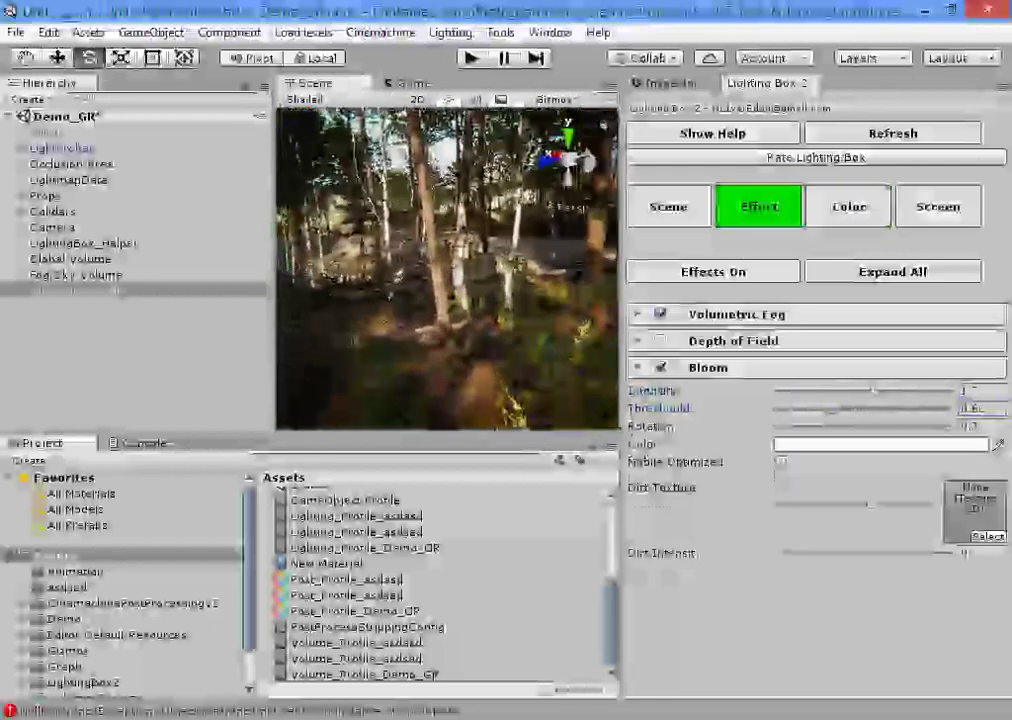
pyautogui.click(700, 314)
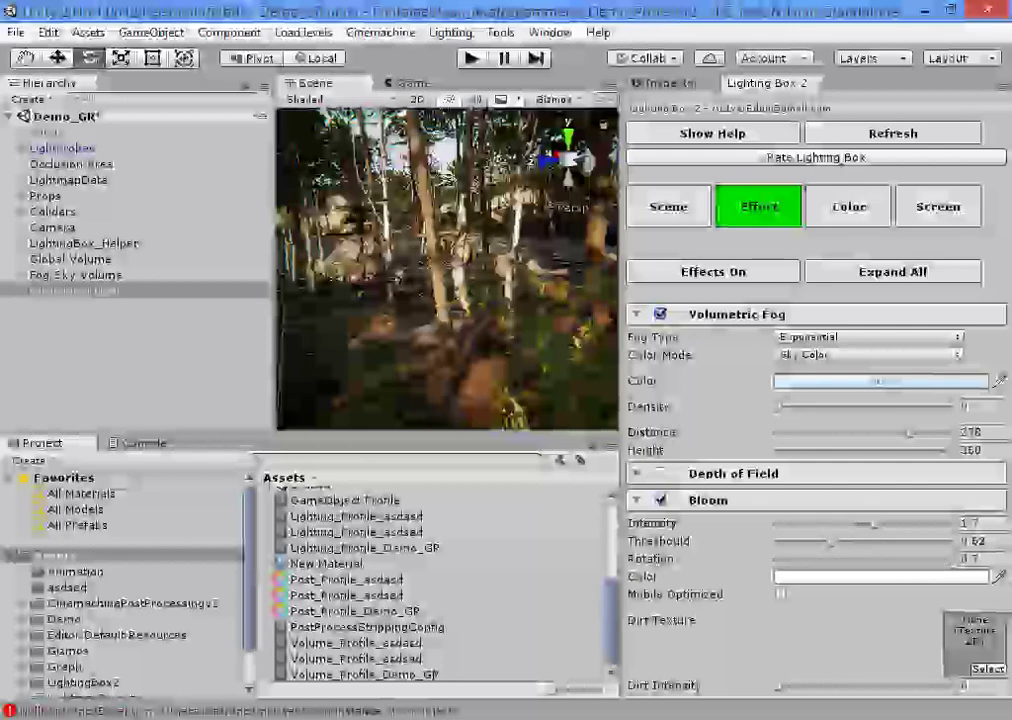
# Thicken the fog, pull its distance in, and give it a custom pale-blue colour.
pyautogui.moveTo(777, 407); pyautogui.dragTo(857, 407)
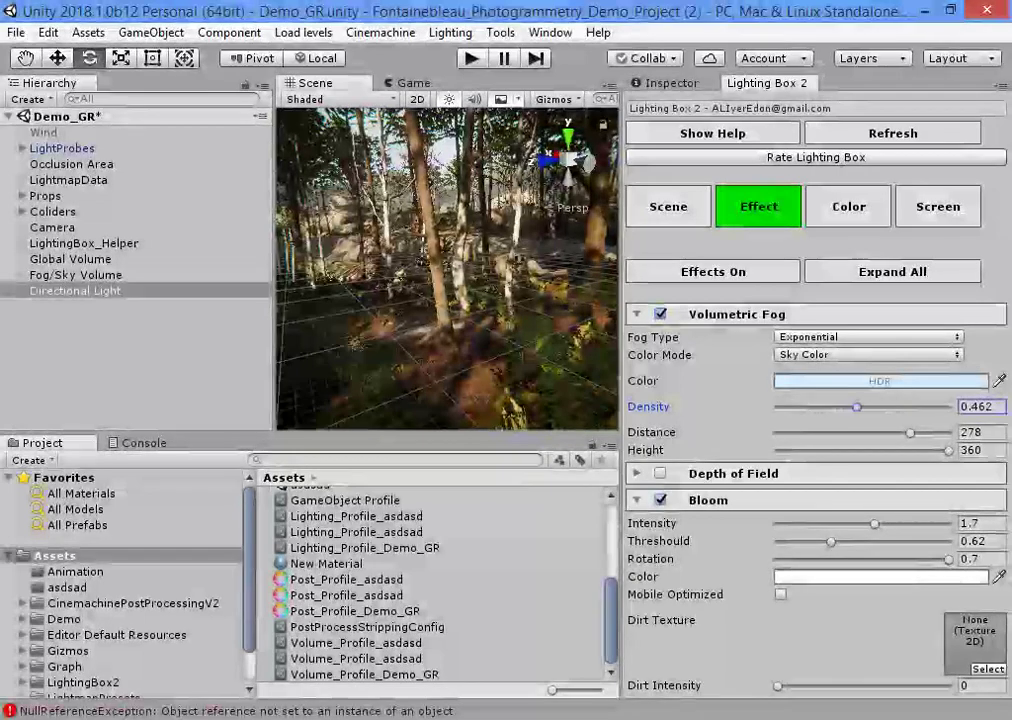
pyautogui.moveTo(910, 432)
pyautogui.mouseDown()
pyautogui.moveTo(777, 432)
pyautogui.moveTo(804, 432)
pyautogui.mouseUp()
pyautogui.click(868, 354)
pyautogui.click(845, 398)
pyautogui.click(880, 381)
pyautogui.moveTo(53, 365)
pyautogui.mouseDown()
pyautogui.moveTo(230, 317)
pyautogui.moveTo(227, 305)
pyautogui.moveTo(208, 373)
pyautogui.moveTo(61, 376)
pyautogui.mouseUp()
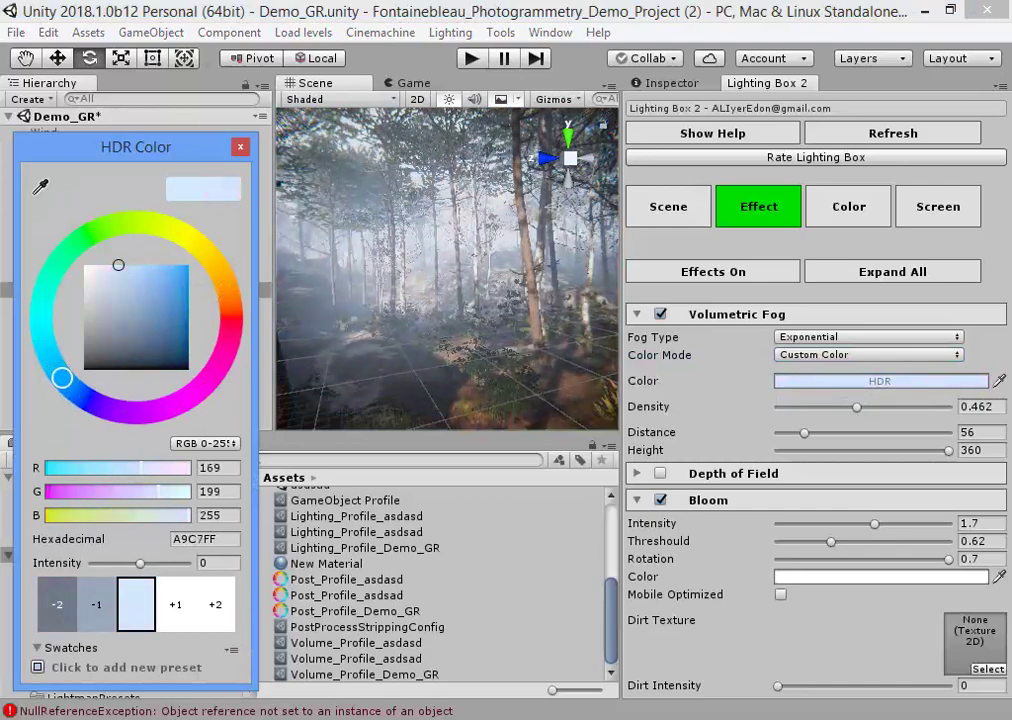
pyautogui.click(330, 250)
# Settle fog distance at 46 and density at 0.283, and make the fog Linear.
pyautogui.moveTo(330, 250)
pyautogui.keyDown('alt'); pyautogui.mouseDown()
pyautogui.moveTo(300, 260)
pyautogui.moveTo(340, 270)
pyautogui.moveTo(360, 320)
pyautogui.moveTo(390, 290)
pyautogui.mouseUp(); pyautogui.keyUp('alt')
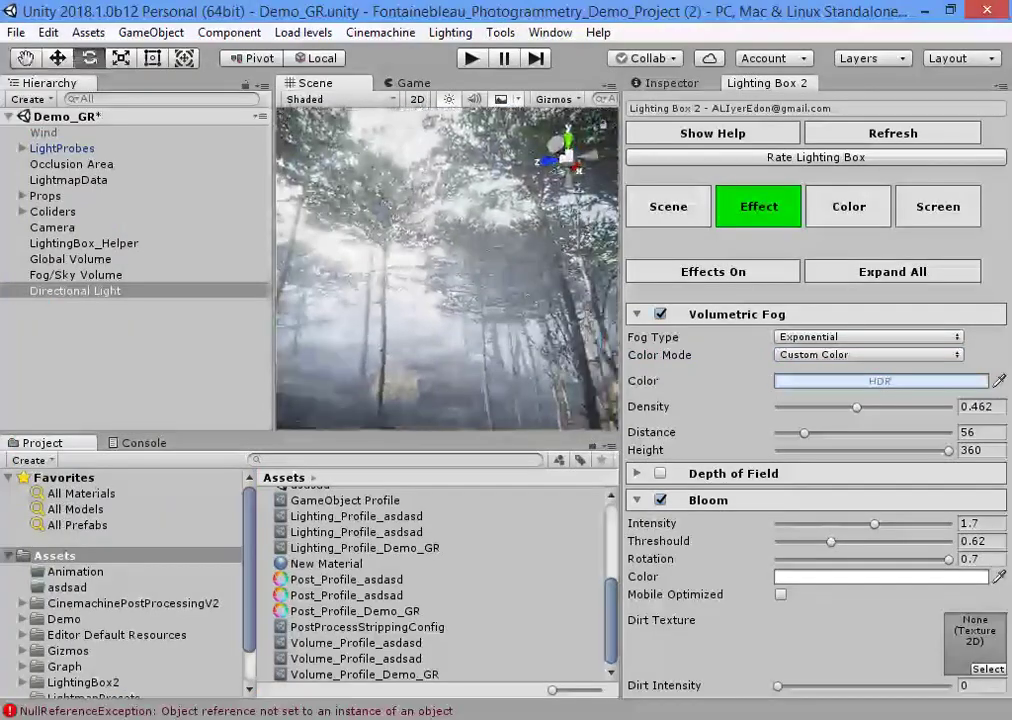
pyautogui.moveTo(948, 450)
pyautogui.mouseDown()
pyautogui.moveTo(776, 450)
pyautogui.moveTo(948, 450)
pyautogui.mouseUp()
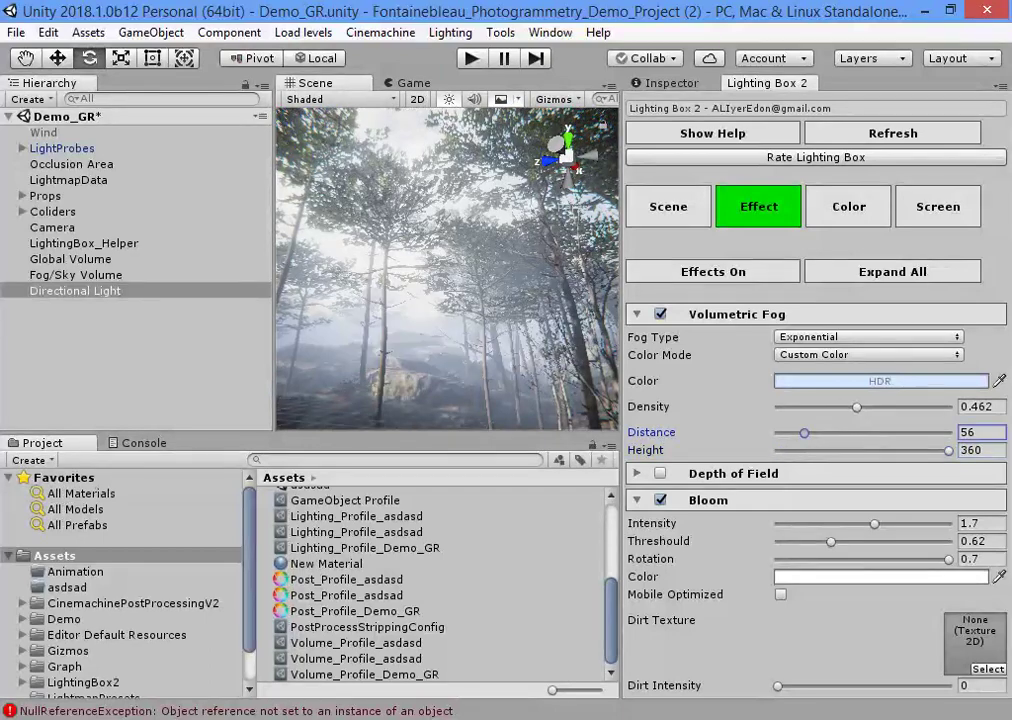
pyautogui.moveTo(804, 432); pyautogui.dragTo(799, 432)
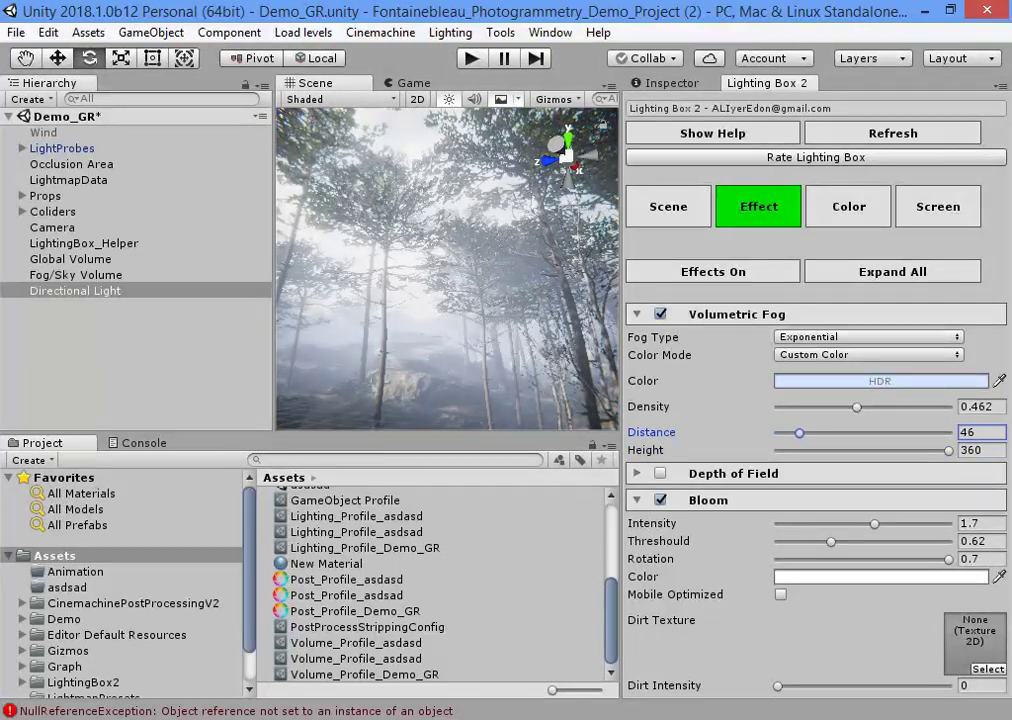
pyautogui.moveTo(856, 407); pyautogui.dragTo(826, 407)
pyautogui.moveTo(448, 270)
pyautogui.mouseDown(button='right')
pyautogui.moveTo(448, 300)
pyautogui.moveTo(440, 275)
pyautogui.mouseUp(button='right')
pyautogui.click(868, 337)
pyautogui.click(824, 380)
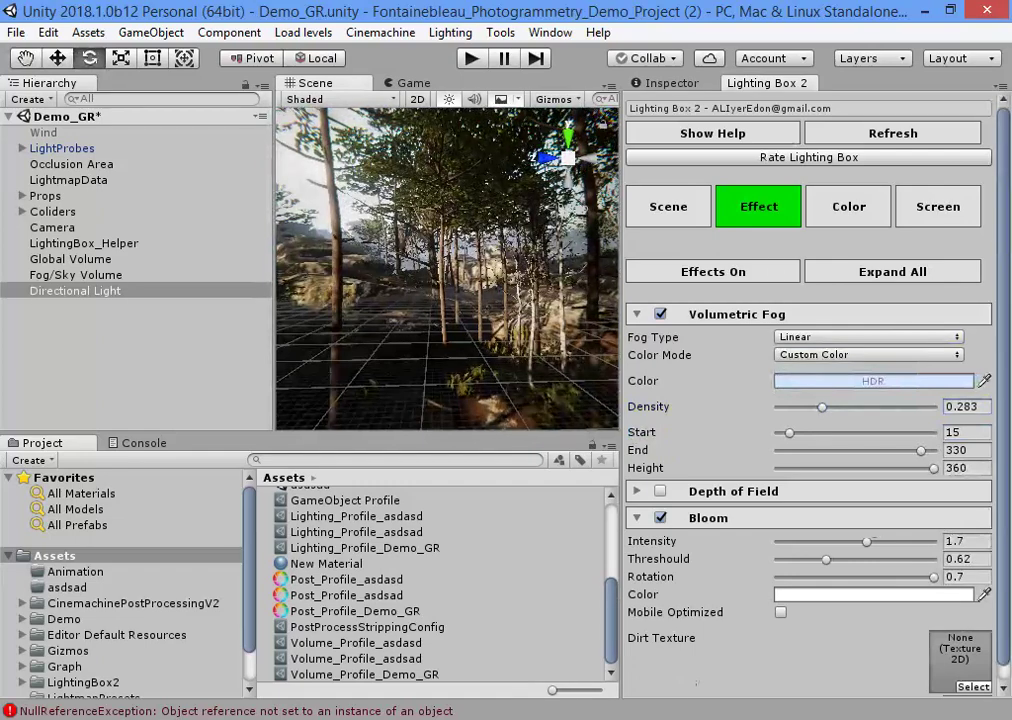
# Try different linear fog end distances and fine-tune the fog density.
pyautogui.moveTo(920, 451)
pyautogui.mouseDown()
pyautogui.moveTo(789, 451)
pyautogui.moveTo(776, 432)
pyautogui.moveTo(798, 432)
pyautogui.moveTo(806, 451)
pyautogui.moveTo(818, 451)
pyautogui.moveTo(790, 451)
pyautogui.moveTo(859, 468)
pyautogui.moveTo(934, 468)
pyautogui.mouseUp()
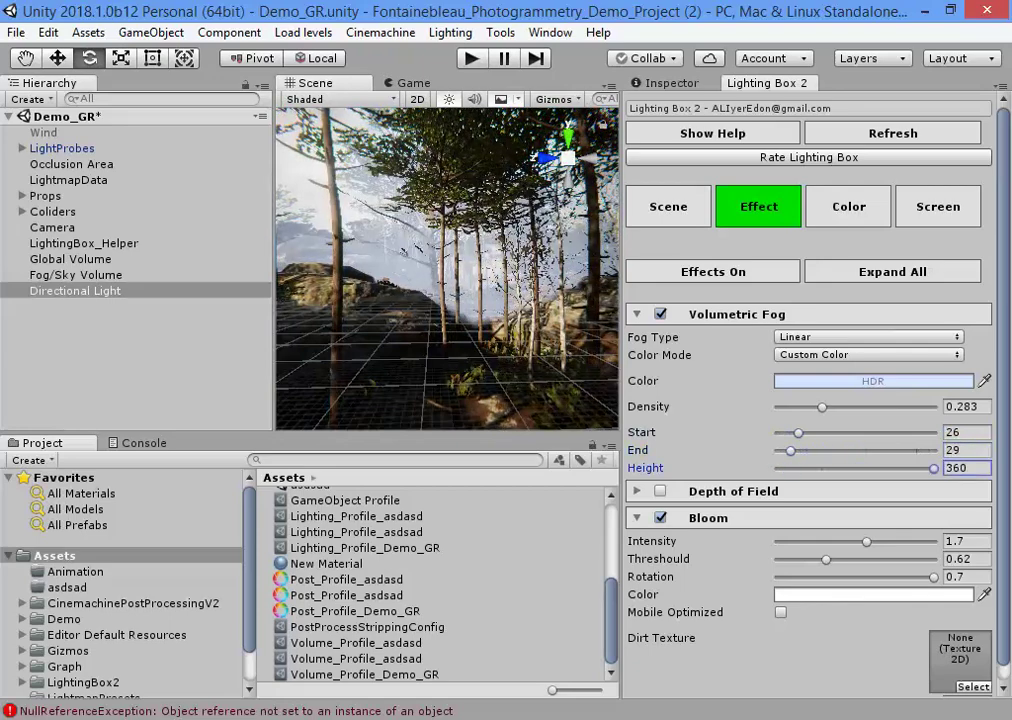
pyautogui.moveTo(822, 407); pyautogui.dragTo(808, 407)
pyautogui.moveTo(790, 451)
pyautogui.mouseDown()
pyautogui.moveTo(824, 451)
pyautogui.moveTo(785, 451)
pyautogui.moveTo(811, 451)
pyautogui.moveTo(777, 432)
pyautogui.moveTo(874, 451)
pyautogui.moveTo(820, 451)
pyautogui.mouseUp()
# Set the fog colour to Sky Color and its type back to Exponential.
pyautogui.click(868, 337)
pyautogui.click(829, 375)
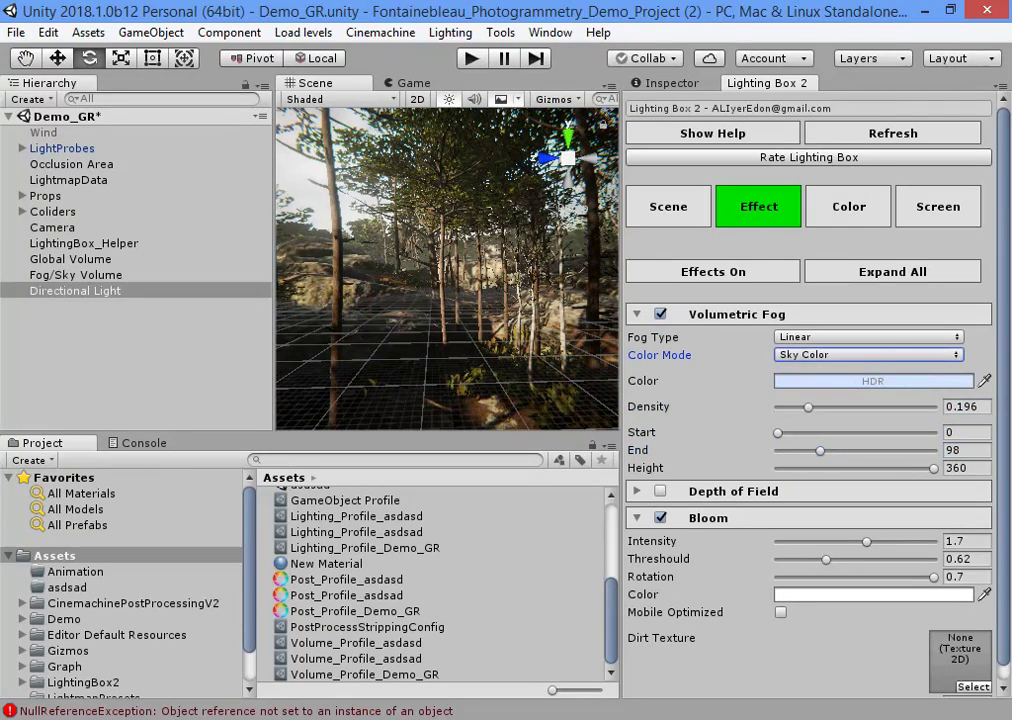
pyautogui.click(868, 337)
pyautogui.click(836, 358)
pyautogui.click(868, 355)
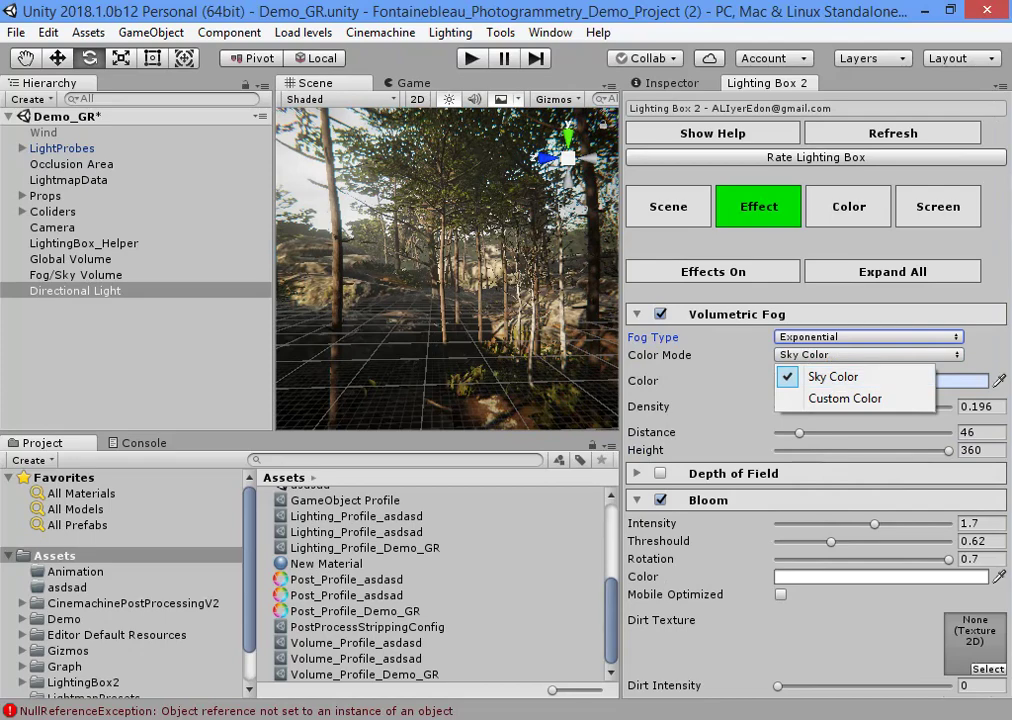
pyautogui.click(980, 432)
# Make the fog custom-coloured, adjust its density, and set its distance to 84.
pyautogui.moveTo(811, 407); pyautogui.dragTo(830, 407)
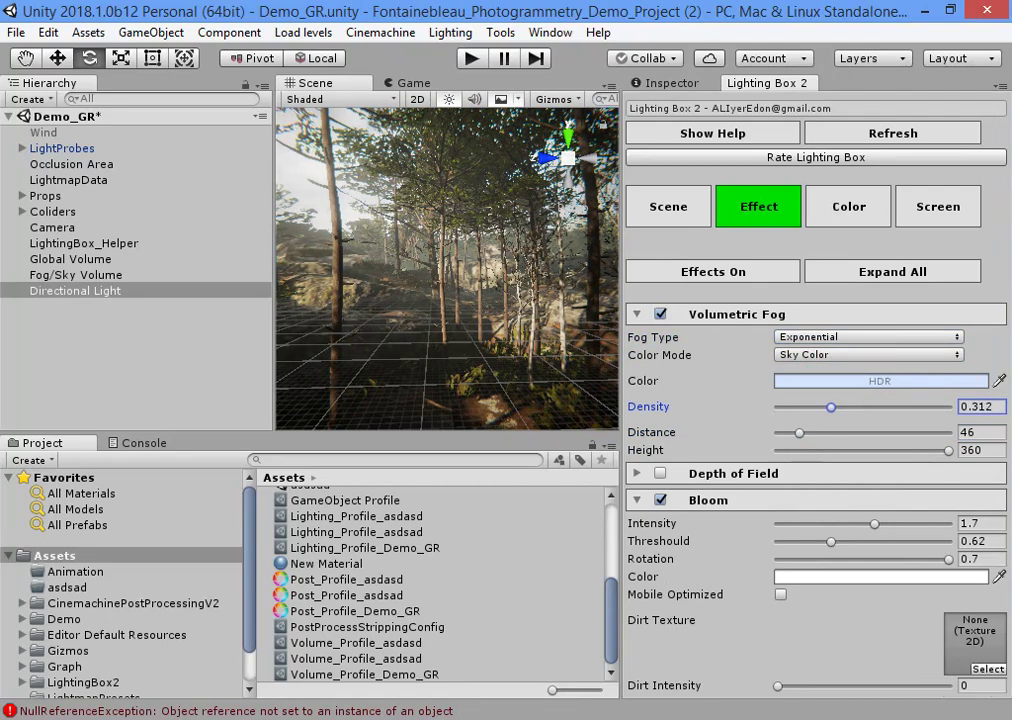
pyautogui.click(868, 355)
pyautogui.click(850, 397)
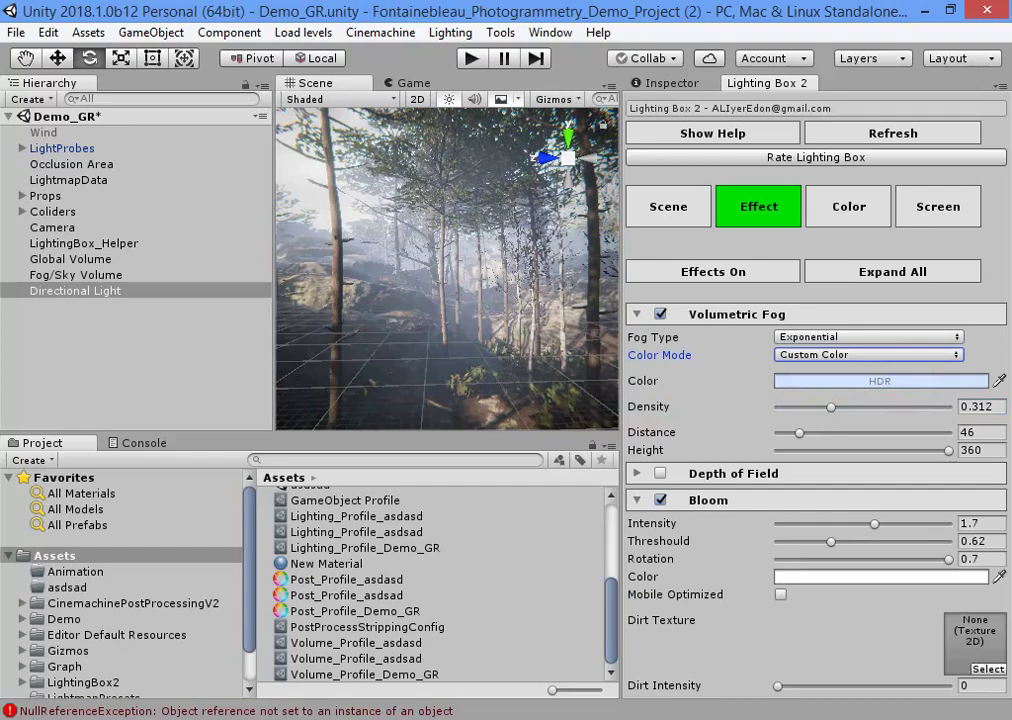
pyautogui.moveTo(799, 433)
pyautogui.mouseDown()
pyautogui.moveTo(778, 433)
pyautogui.moveTo(891, 407)
pyautogui.moveTo(947, 407)
pyautogui.moveTo(857, 407)
pyautogui.moveTo(868, 407)
pyautogui.mouseUp()
pyautogui.keyDown('alt'); pyautogui.moveTo(447, 267); pyautogui.dragTo(480, 267); pyautogui.keyUp('alt')
pyautogui.moveTo(797, 433)
pyautogui.mouseDown()
pyautogui.moveTo(831, 433)
pyautogui.moveTo(817, 433)
pyautogui.mouseUp()
pyautogui.keyDown('alt'); pyautogui.moveTo(480, 270); pyautogui.dragTo(520, 290); pyautogui.keyUp('alt')
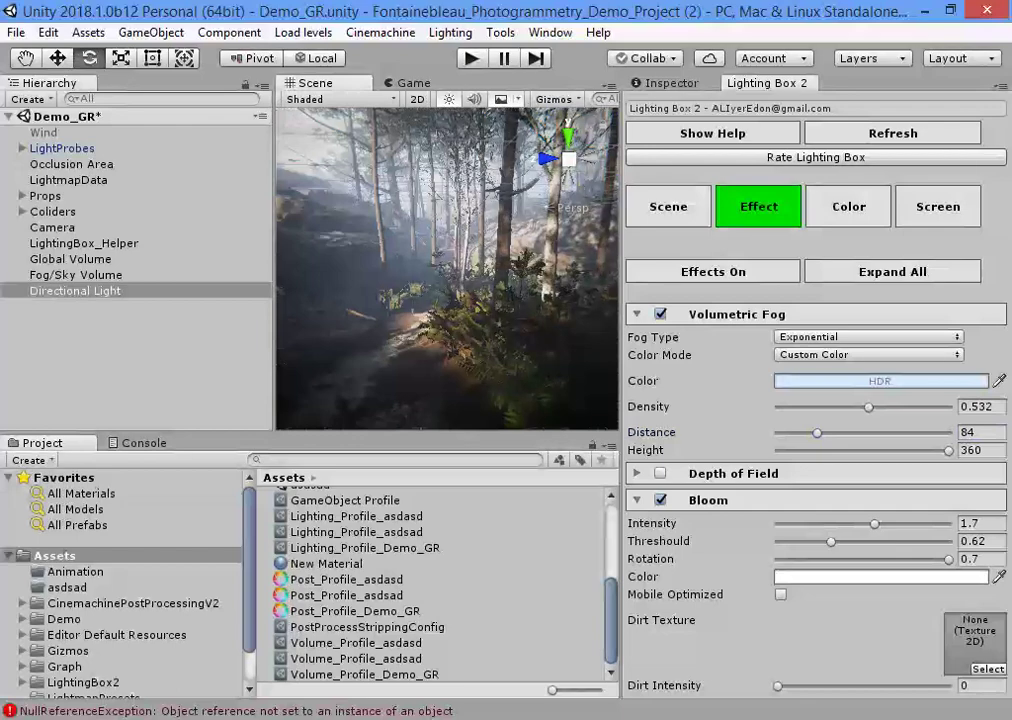
# Raise the ambient sky exposure to 1.73 in the Scene lighting settings.
pyautogui.click(668, 206)
pyautogui.moveTo(812, 560)
pyautogui.mouseDown()
pyautogui.moveTo(924, 560)
pyautogui.moveTo(818, 560)
pyautogui.moveTo(846, 560)
pyautogui.moveTo(824, 560)
pyautogui.moveTo(835, 560)
pyautogui.mouseUp()
pyautogui.click(868, 476)
# Switch ambient lighting to a Procedural sky and adjust its Sky Tint intensity.
pyautogui.click(840, 519)
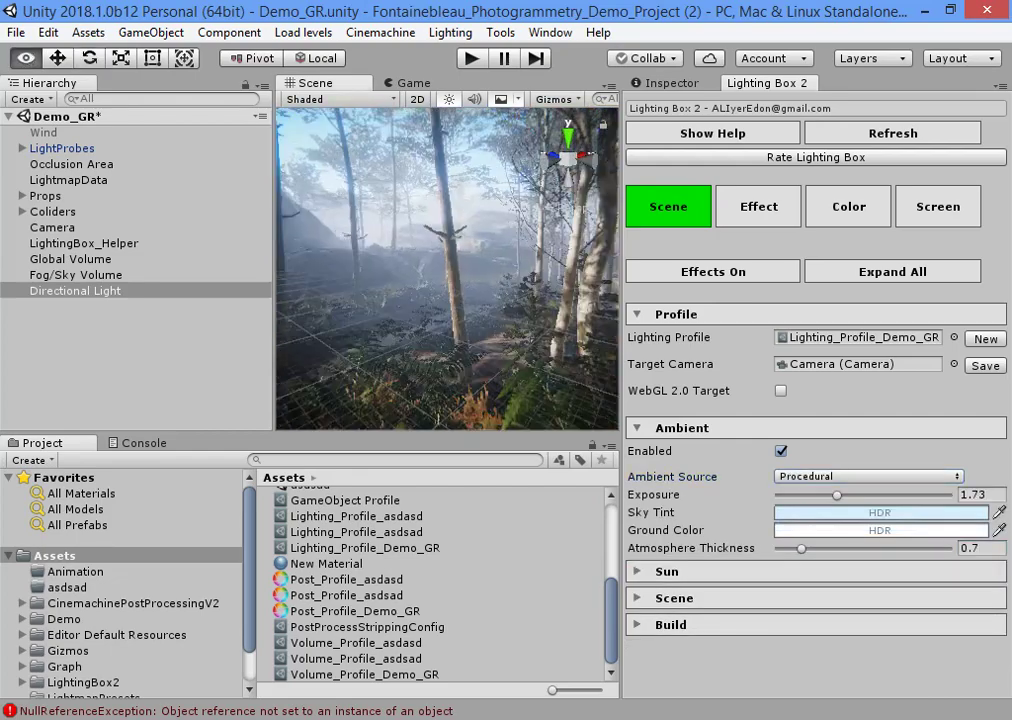
pyautogui.moveTo(447, 268); pyautogui.dragTo(440, 270, button='right')
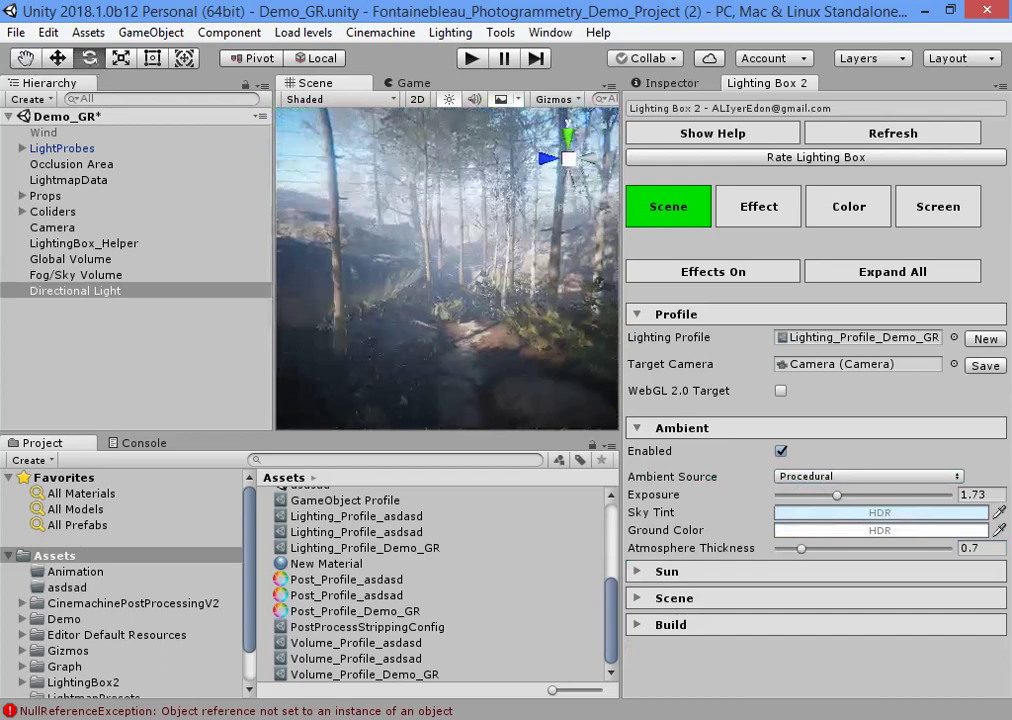
pyautogui.click(880, 512)
pyautogui.moveTo(139, 563); pyautogui.dragTo(143, 563)
pyautogui.moveTo(447, 268); pyautogui.dragTo(465, 268, button='right')
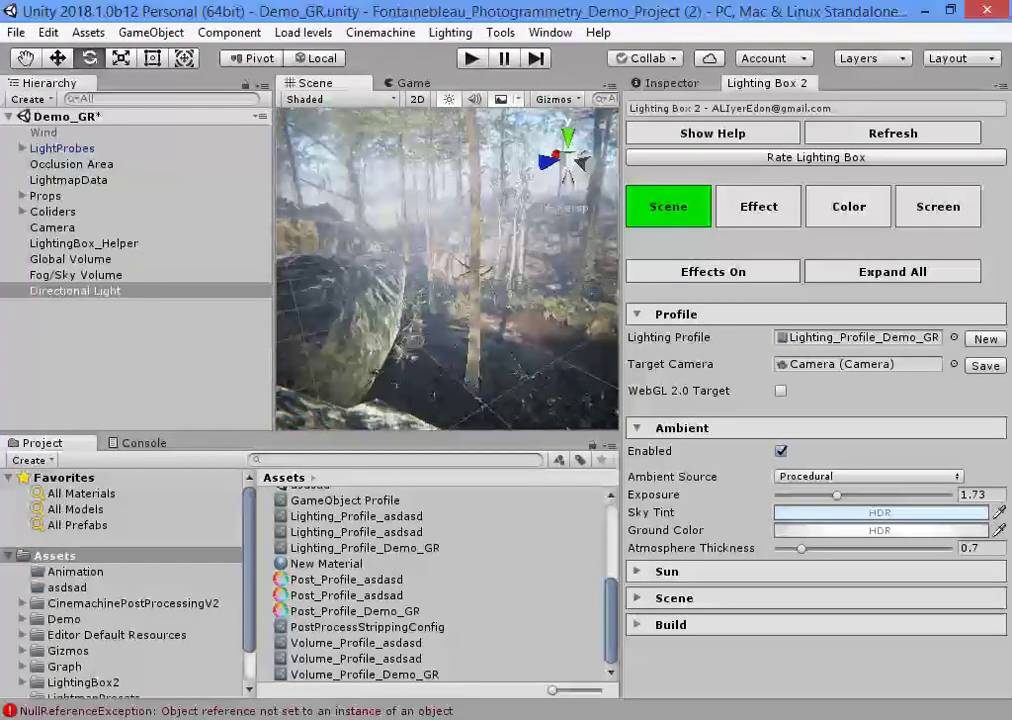
# Set the Ground Color intensity to 1.
pyautogui.click(880, 530)
pyautogui.doubleClick(218, 563)
pyautogui.write('1')
pyautogui.press('Return')
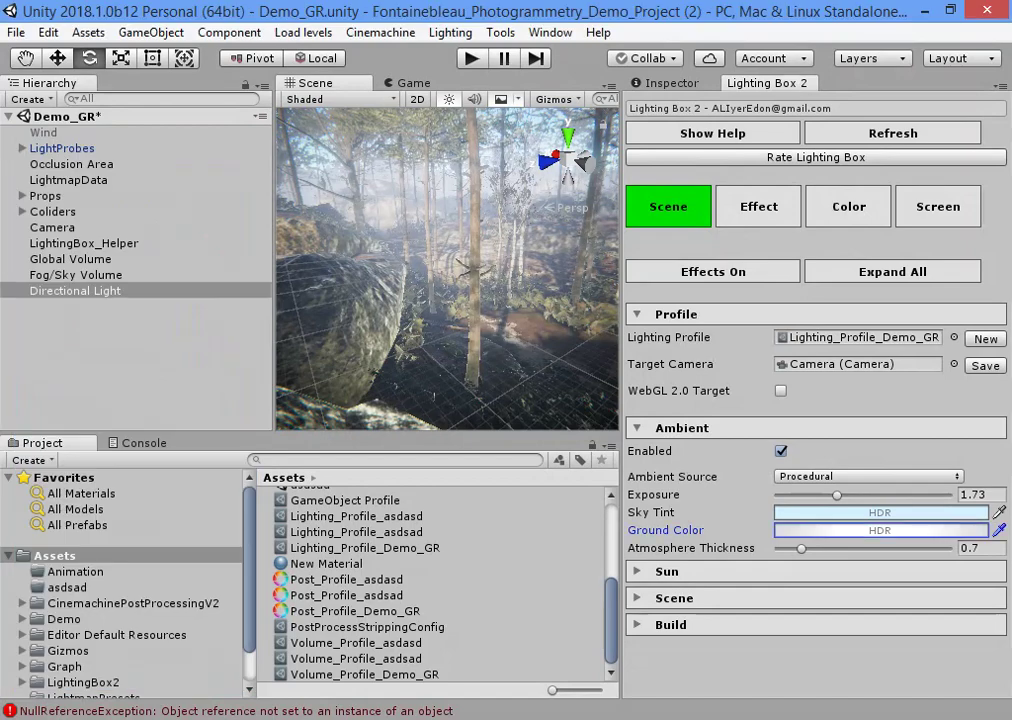
pyautogui.moveTo(465, 268); pyautogui.dragTo(470, 270, button='right')
# Expand the Sun, Scene and Build sections and start a lighting bake.
pyautogui.click(667, 571)
pyautogui.scroll(-3, 810, 450)
pyautogui.click(674, 655)
pyautogui.scroll(-3, 810, 500)
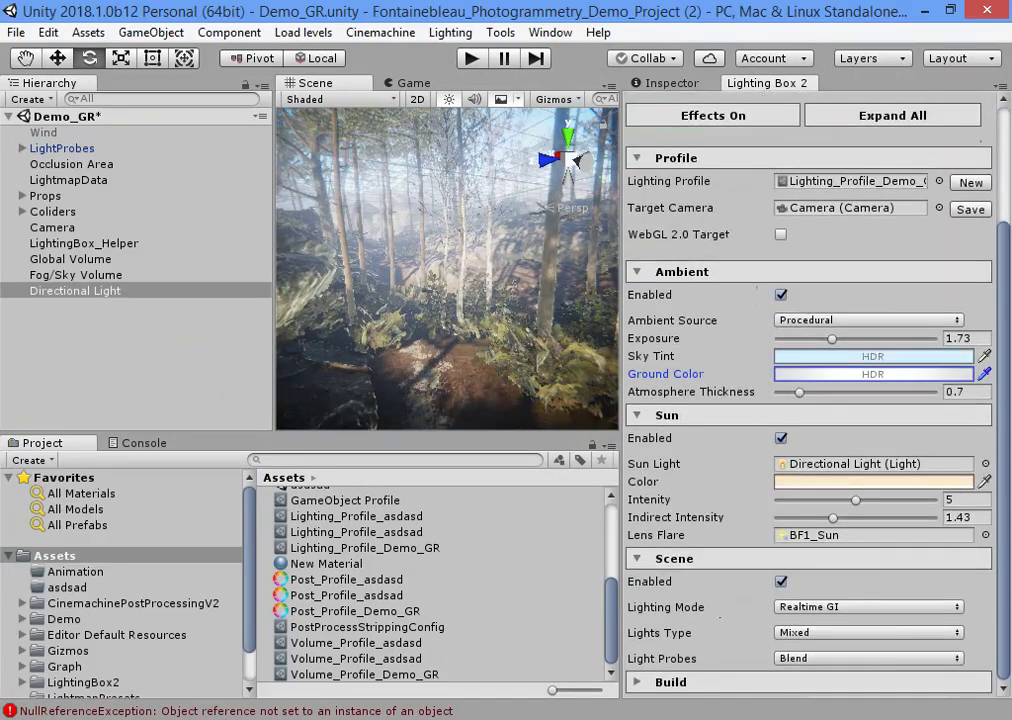
pyautogui.click(670, 682)
pyautogui.scroll(-5, 810, 500)
pyautogui.click(809, 560)
# Scroll the Lighting window down to the Lightmap Parameters preset list.
pyautogui.scroll(-5, 200, 200)
pyautogui.scroll(-5, 200, 200)
pyautogui.scroll(-4, 200, 200)
pyautogui.click(240, 195)
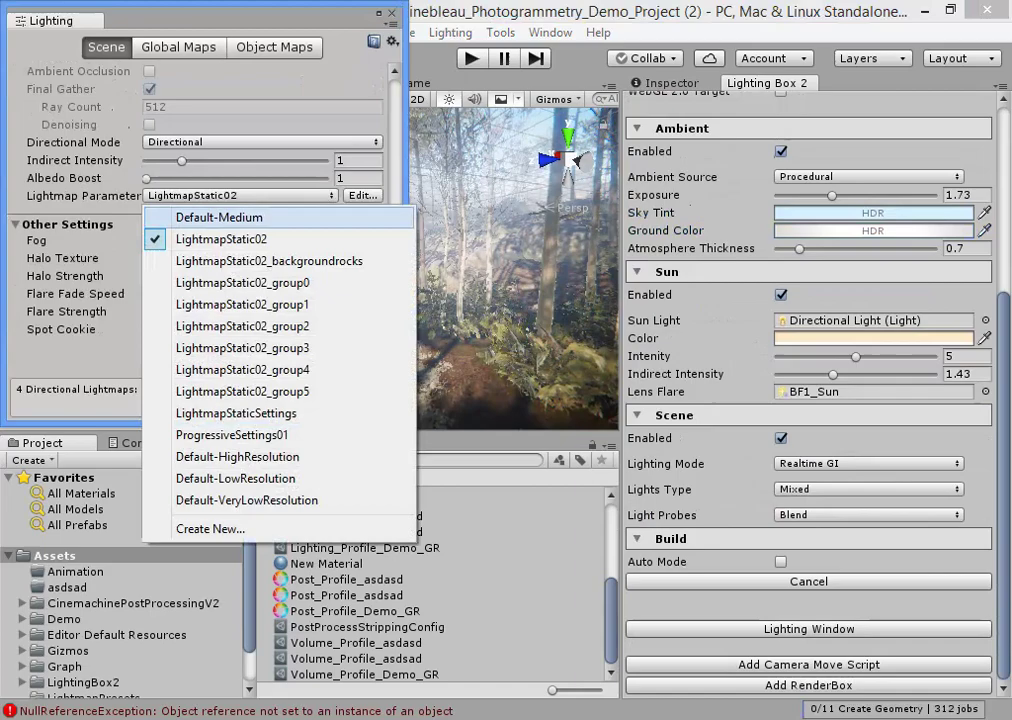
# Bake with Default-VeryLowResolution lightmap parameters, then show and clear the Console.
pyautogui.click(247, 500)
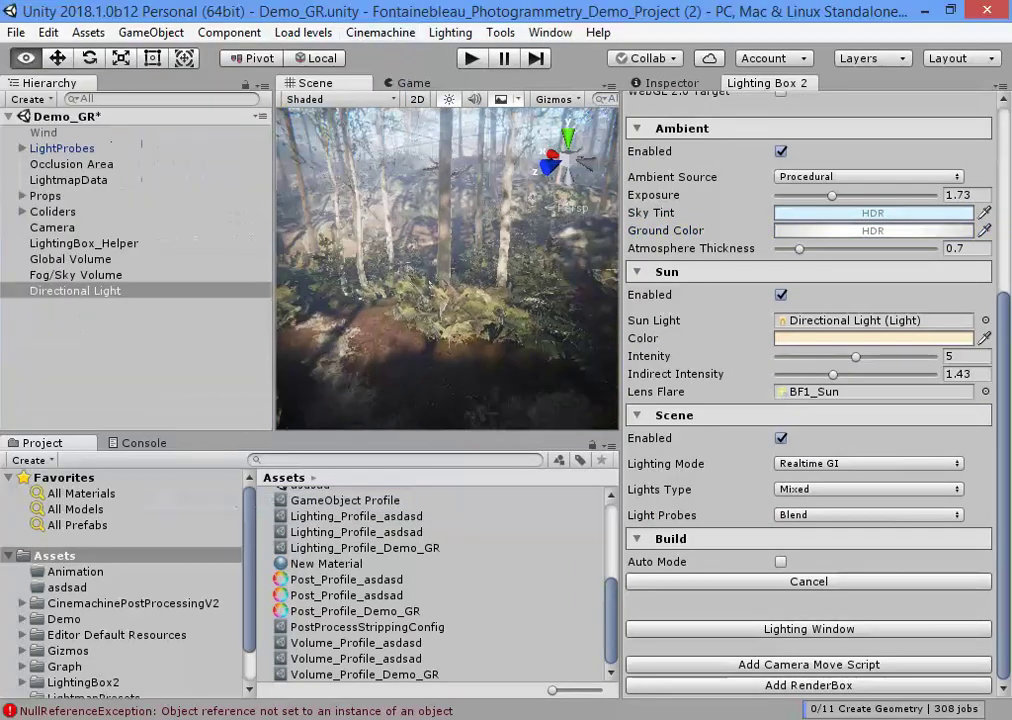
pyautogui.moveTo(447, 267); pyautogui.dragTo(447, 267, button='right')
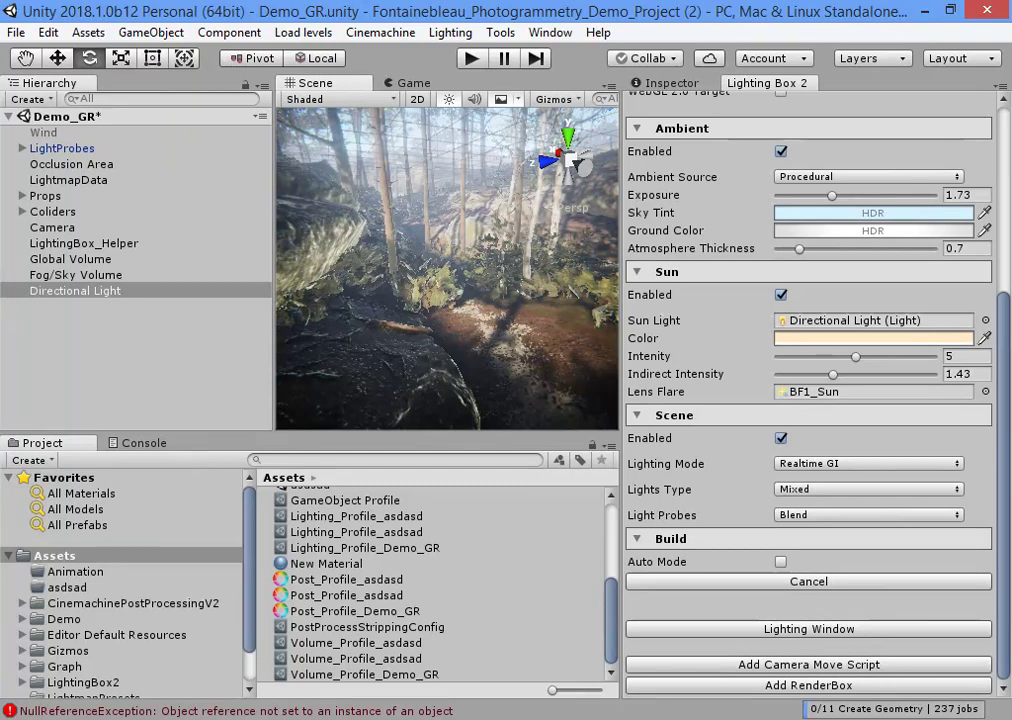
pyautogui.press('w')
pyautogui.hotkey('ctrl', 'shift', 'c')
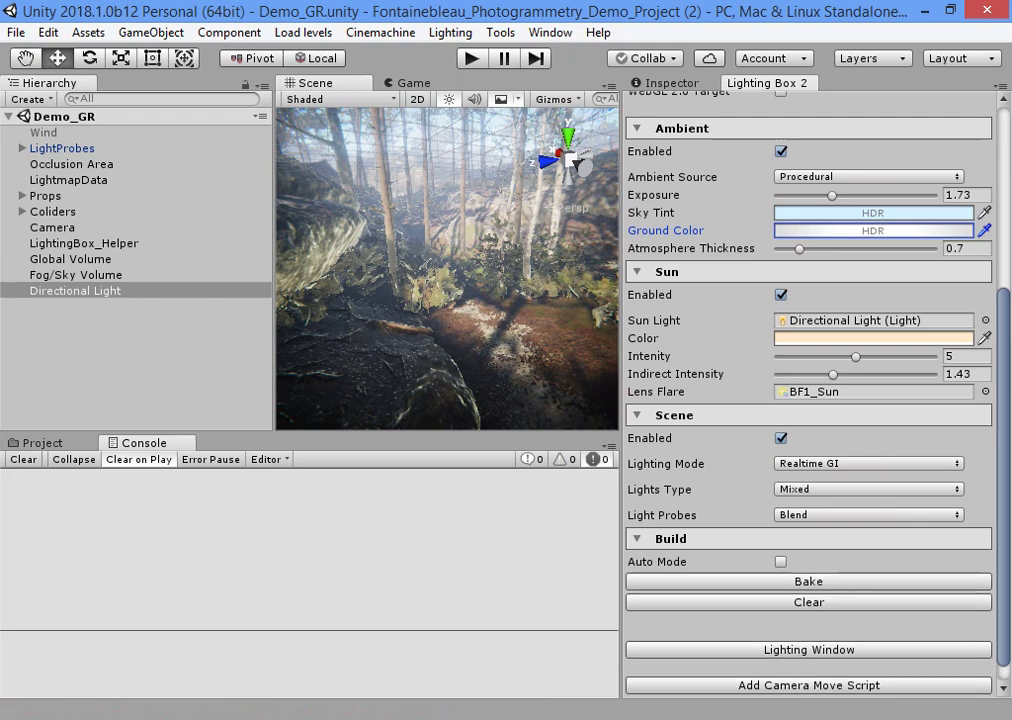
# Clear the baked lighting under Build, frame the Camera in Scene view, then deselect it.
pyautogui.click(808, 602)
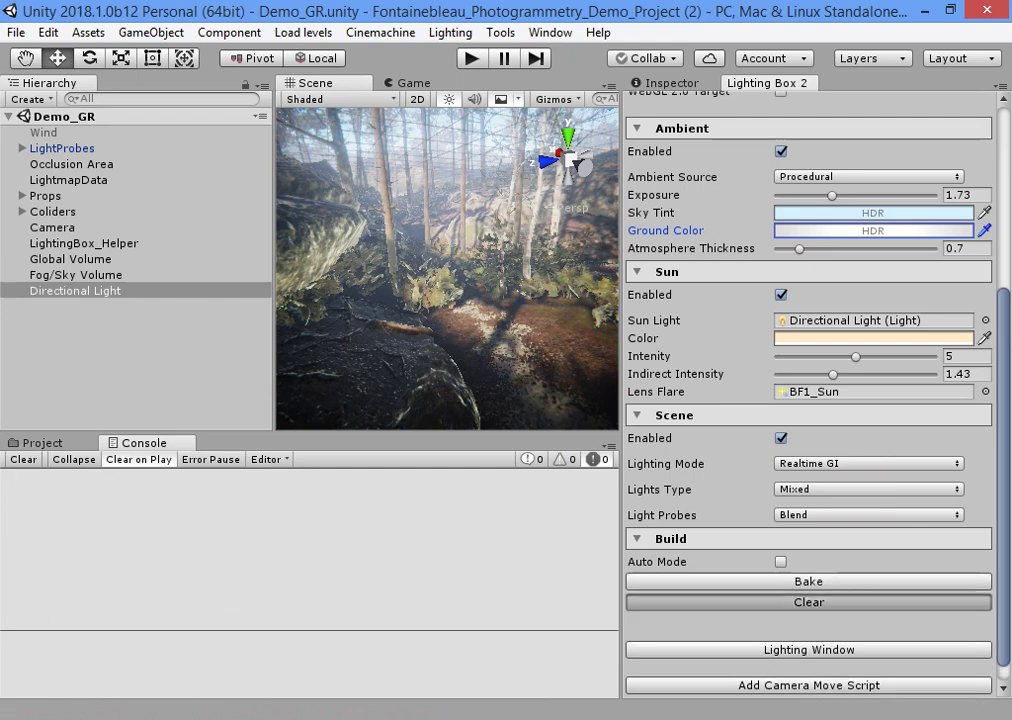
pyautogui.moveTo(447, 268)
pyautogui.mouseDown(button='right')
pyautogui.moveTo(465, 262)
pyautogui.moveTo(430, 265)
pyautogui.mouseUp(button='right')
pyautogui.click(52, 227)
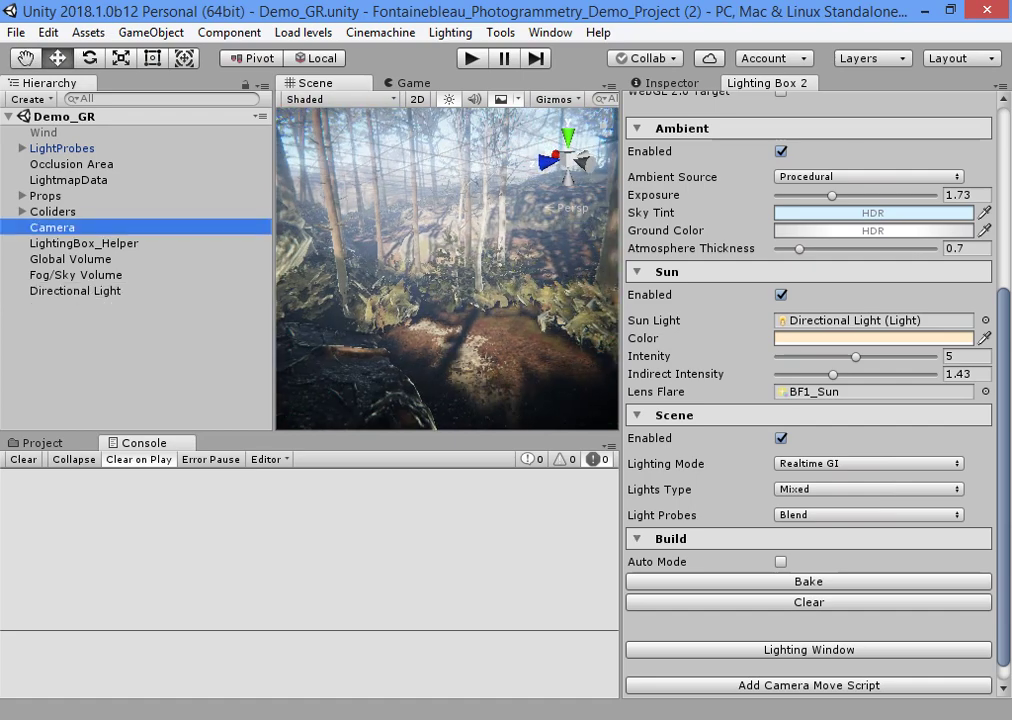
pyautogui.press('f')
pyautogui.click(130, 360)
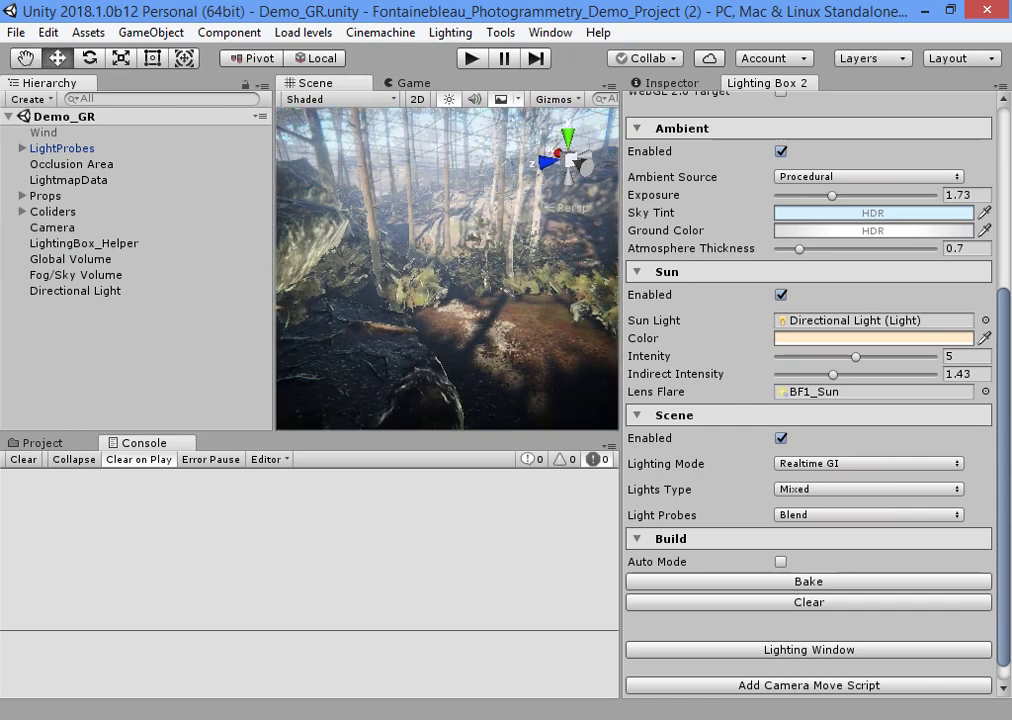
pyautogui.scroll(5, 809, 400)
pyautogui.scroll(-5, 809, 400)
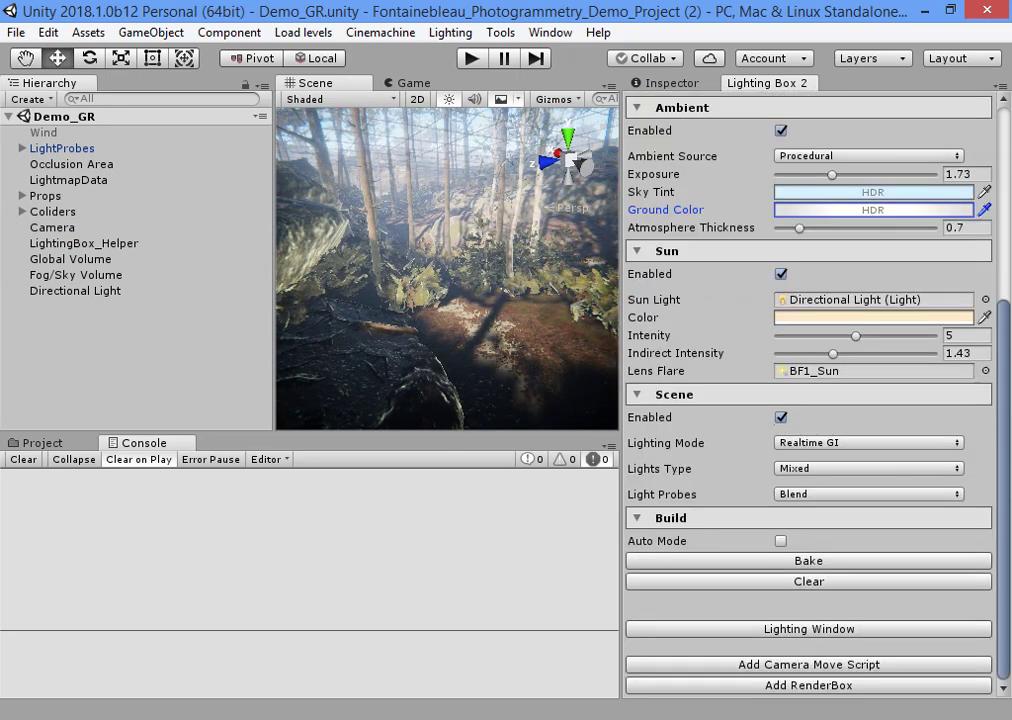
pyautogui.click(809, 664)
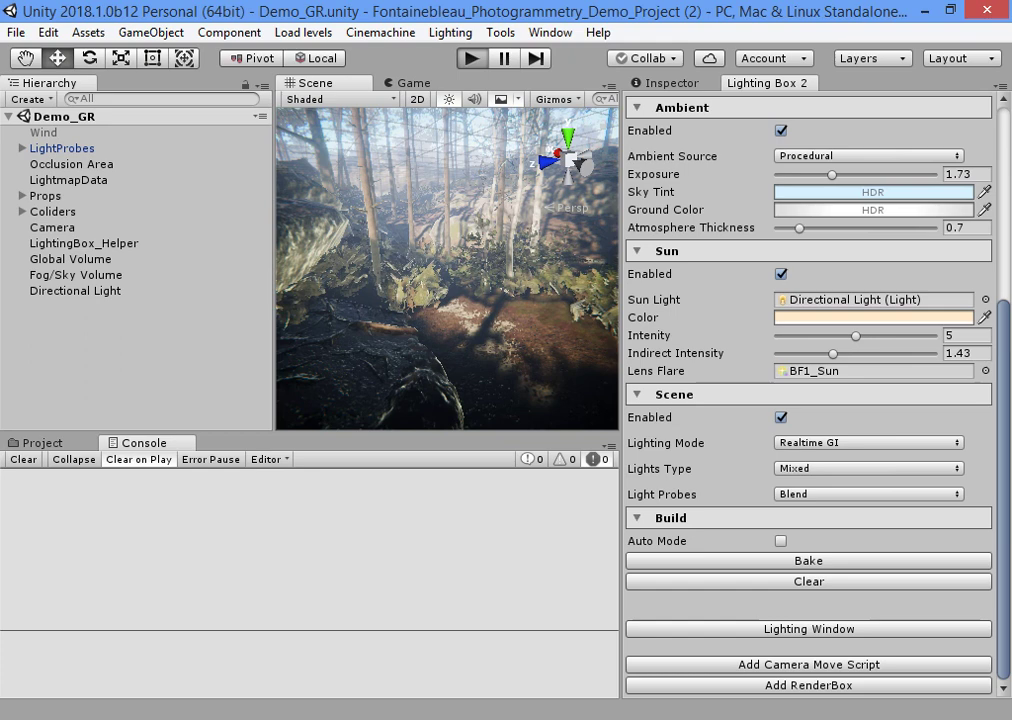
# Run Demo_GR in Play mode and set Lighting Box 2's Ambient Source to HDR.
pyautogui.click(471, 58)
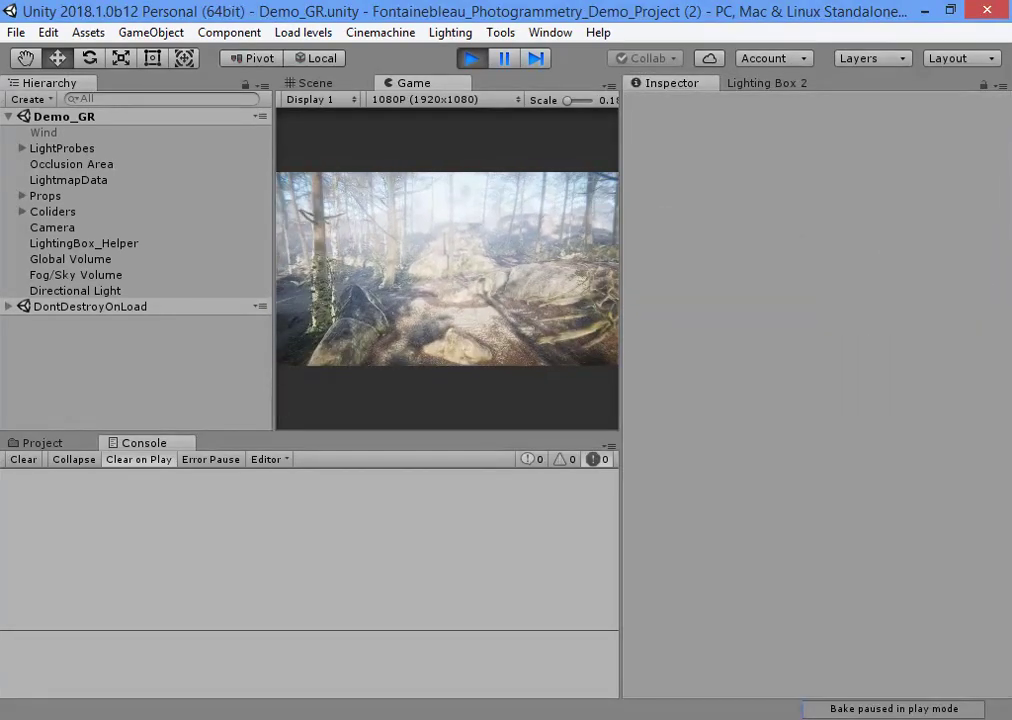
pyautogui.click(771, 58)
pyautogui.click(766, 82)
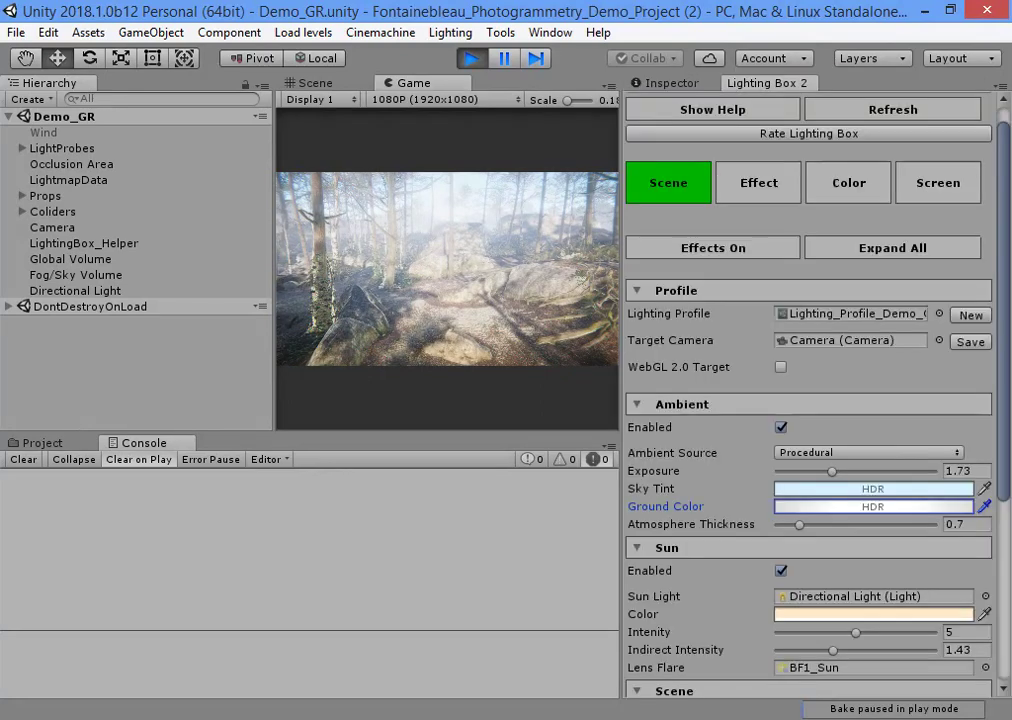
pyautogui.click(868, 452)
pyautogui.click(813, 471)
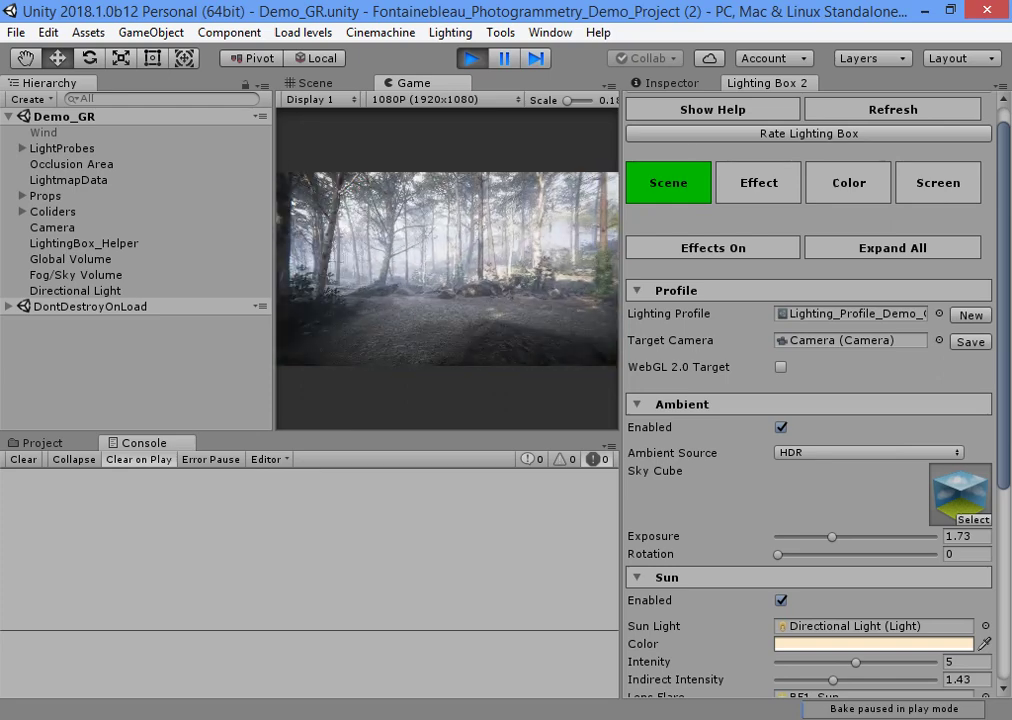
# Shift the Volumetric Fog Color hue to pale pink and raise fog Density to 0.636.
pyautogui.click(759, 182)
pyautogui.click(880, 381)
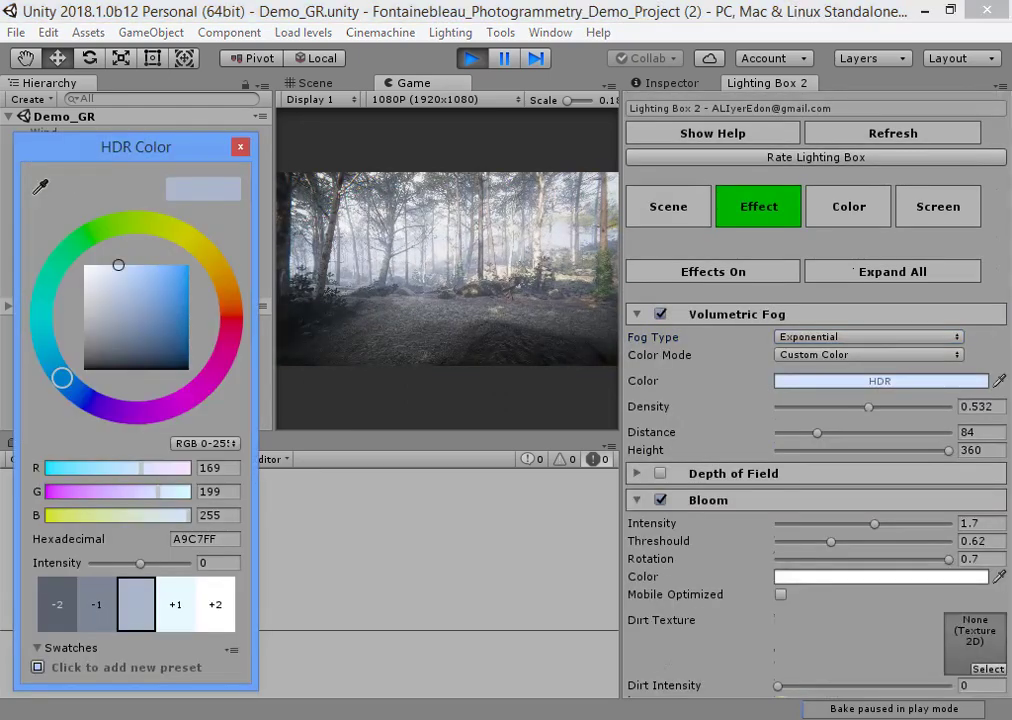
pyautogui.moveTo(62, 377)
pyautogui.mouseDown()
pyautogui.moveTo(229, 300)
pyautogui.moveTo(230, 315)
pyautogui.moveTo(221, 280)
pyautogui.moveTo(45, 355)
pyautogui.moveTo(81, 398)
pyautogui.moveTo(223, 281)
pyautogui.mouseUp()
pyautogui.click(240, 147)
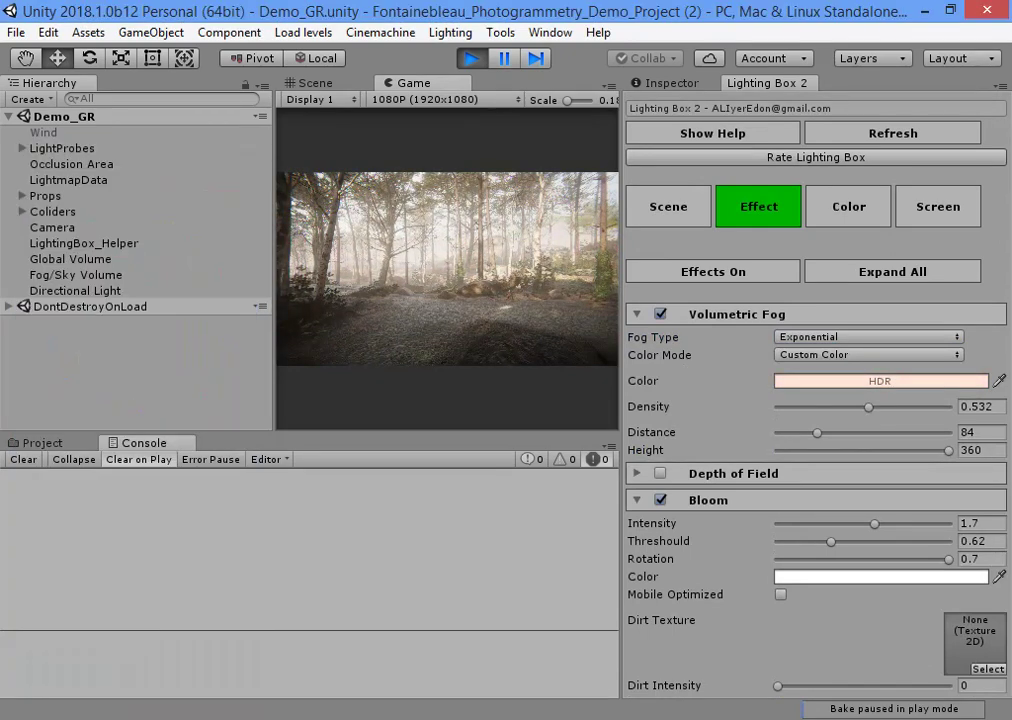
pyautogui.moveTo(868, 407)
pyautogui.mouseDown()
pyautogui.moveTo(922, 407)
pyautogui.moveTo(823, 407)
pyautogui.moveTo(893, 407)
pyautogui.mouseUp()
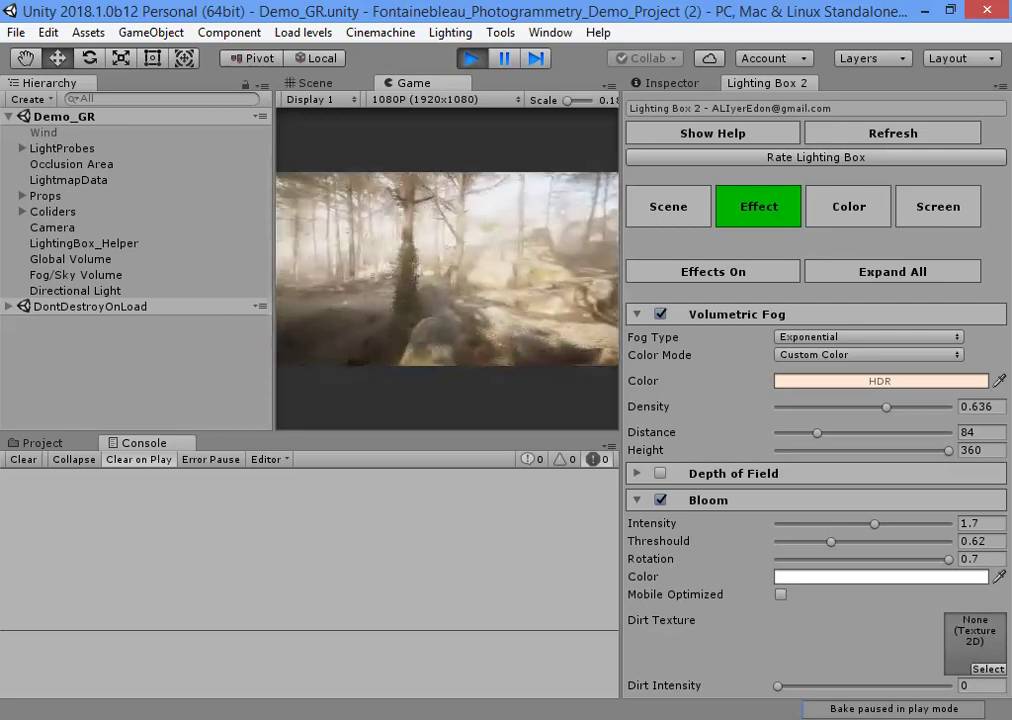
pyautogui.click(848, 206)
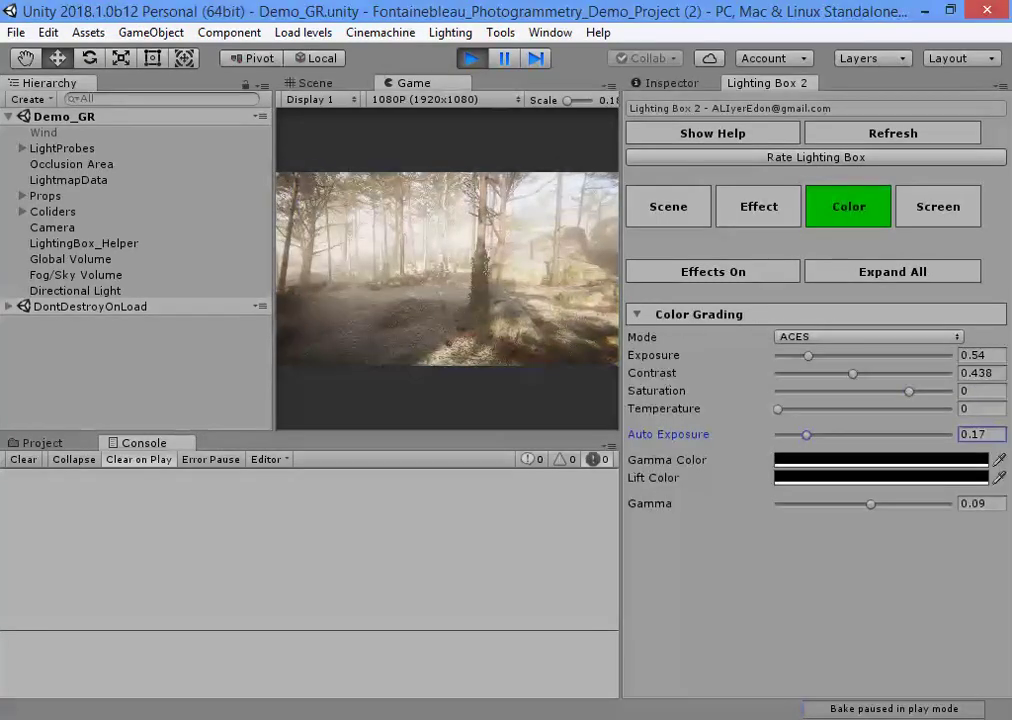
# Lower Gamma to -0.13 and set Lift Color and Gamma Color to blues.
pyautogui.moveTo(872, 503)
pyautogui.mouseDown()
pyautogui.moveTo(825, 503)
pyautogui.moveTo(889, 503)
pyautogui.moveTo(852, 503)
pyautogui.mouseUp()
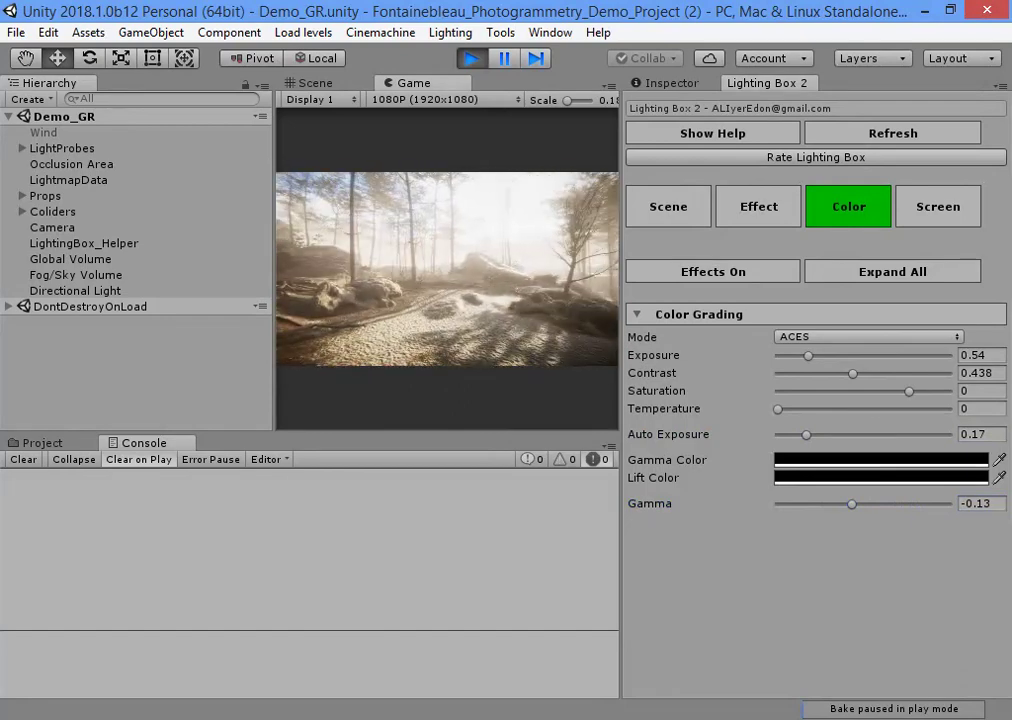
pyautogui.click(880, 460)
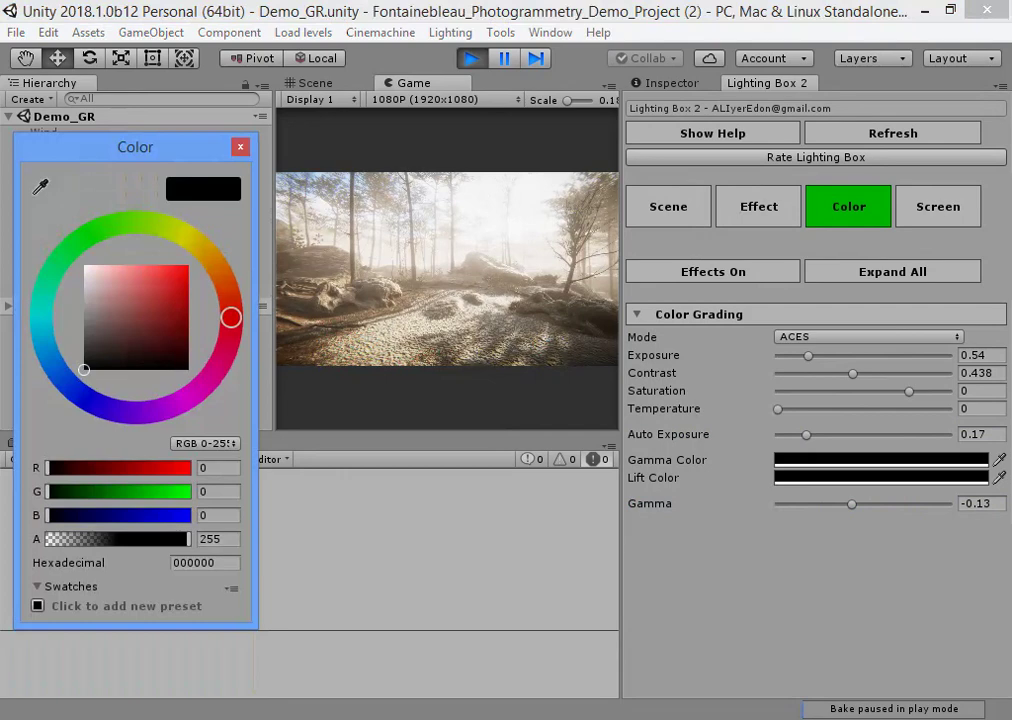
pyautogui.moveTo(230, 318)
pyautogui.mouseDown()
pyautogui.moveTo(99, 230)
pyautogui.moveTo(43, 345)
pyautogui.moveTo(54, 366)
pyautogui.mouseUp()
pyautogui.click(148, 298)
pyautogui.moveTo(148, 298)
pyautogui.mouseDown()
pyautogui.moveTo(176, 266)
pyautogui.moveTo(157, 293)
pyautogui.mouseUp()
pyautogui.click(880, 459)
pyautogui.click(165, 282)
pyautogui.moveTo(231, 317)
pyautogui.mouseDown()
pyautogui.moveTo(45, 280)
pyautogui.moveTo(50, 358)
pyautogui.moveTo(41, 296)
pyautogui.moveTo(50, 276)
pyautogui.moveTo(57, 371)
pyautogui.mouseUp()
pyautogui.moveTo(168, 280)
pyautogui.mouseDown()
pyautogui.moveTo(99, 357)
pyautogui.moveTo(131, 323)
pyautogui.mouseUp()
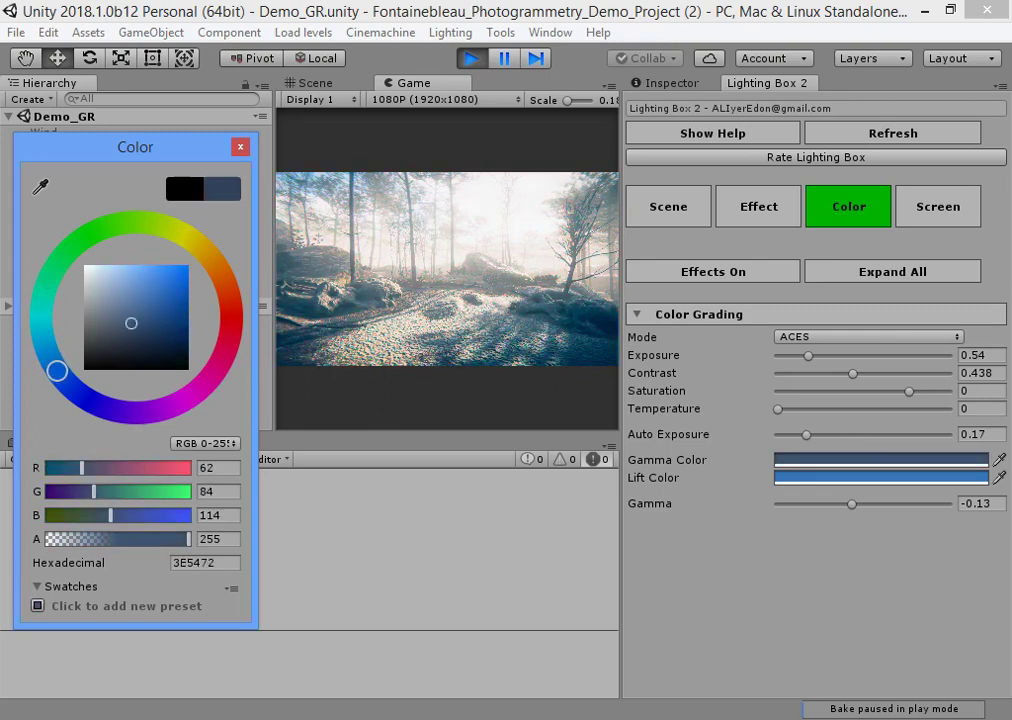
pyautogui.press('Return')
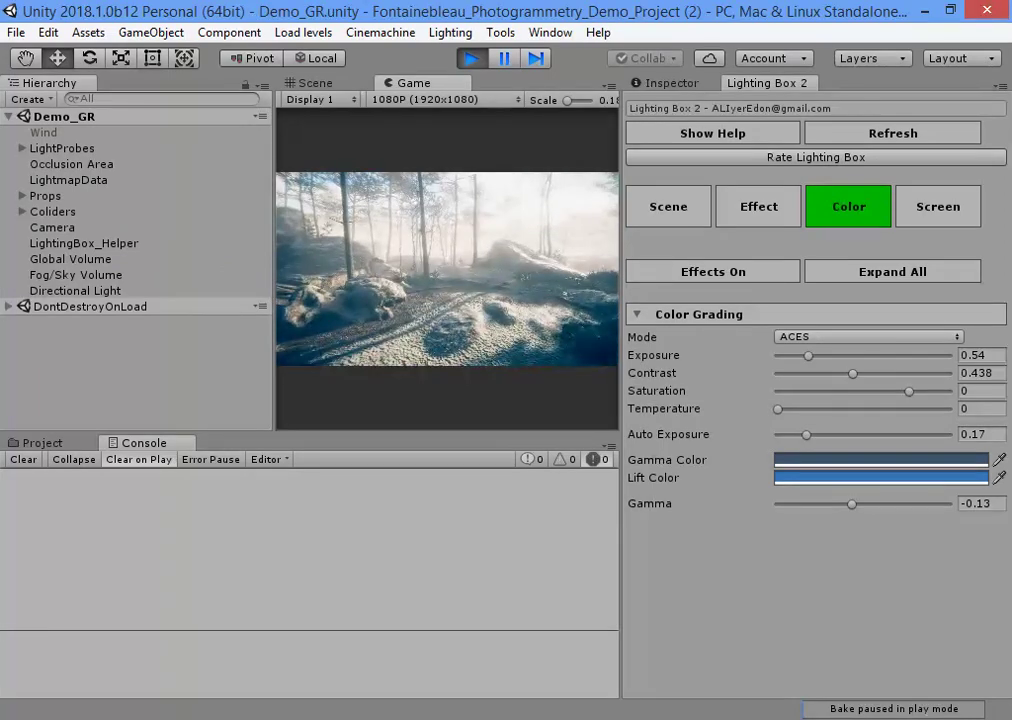
# Set Auto Exposure to 0.2.
pyautogui.write('0.2')
pyautogui.press('Return')
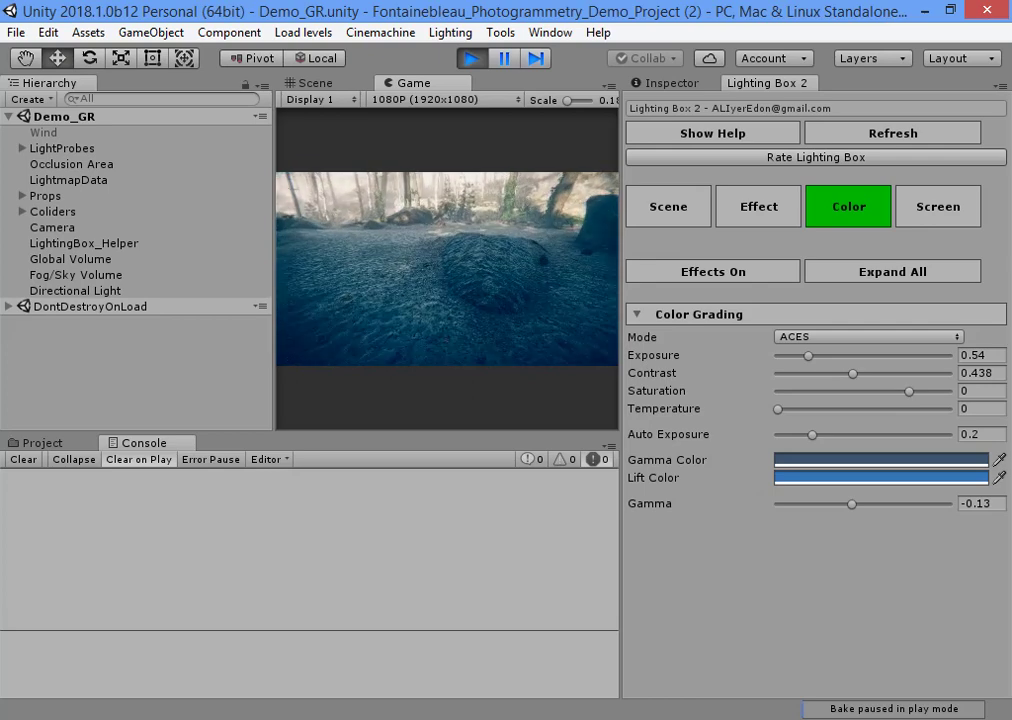
pyautogui.write('0.3')
pyautogui.press('Return')
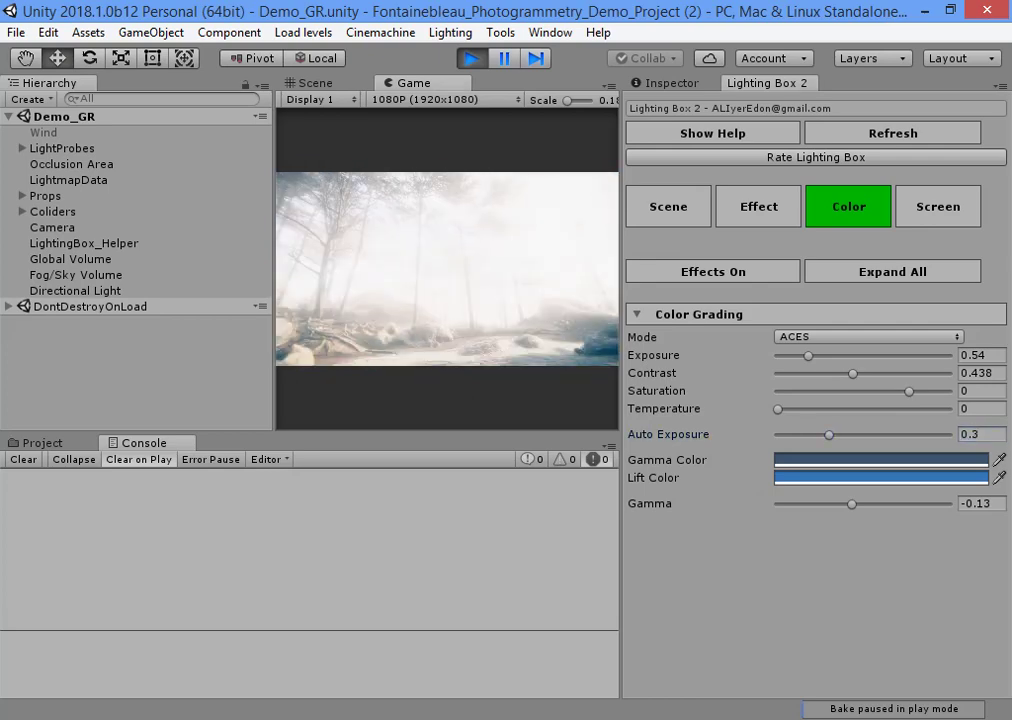
pyautogui.press('Return')
pyautogui.write('0.2')
pyautogui.write('.17')
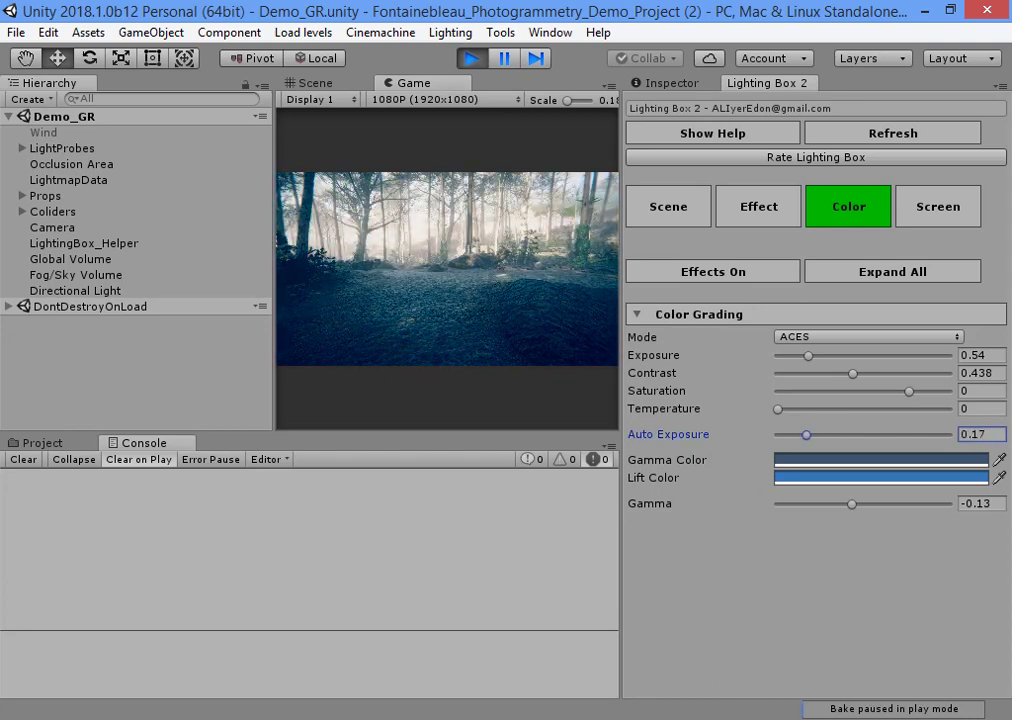
pyautogui.write('.2')
pyautogui.press('Return')
# Desaturate the image, nudge Contrast to 0.474 and Exposure to 0.3.
pyautogui.moveTo(908, 391); pyautogui.dragTo(884, 391)
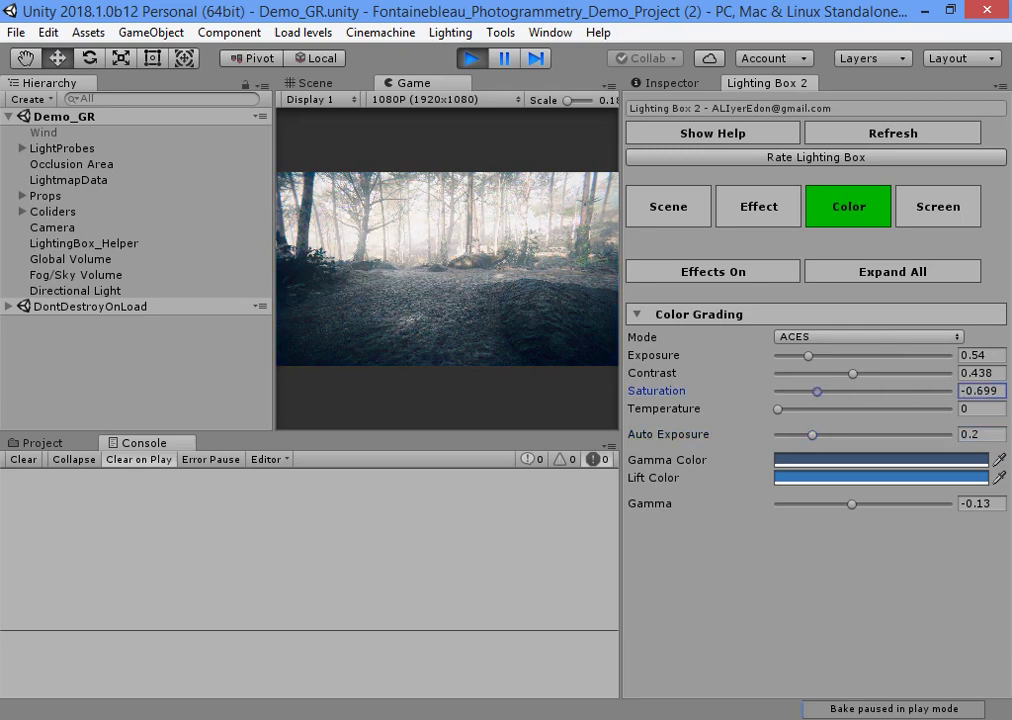
pyautogui.write('-0.466')
pyautogui.press('Return')
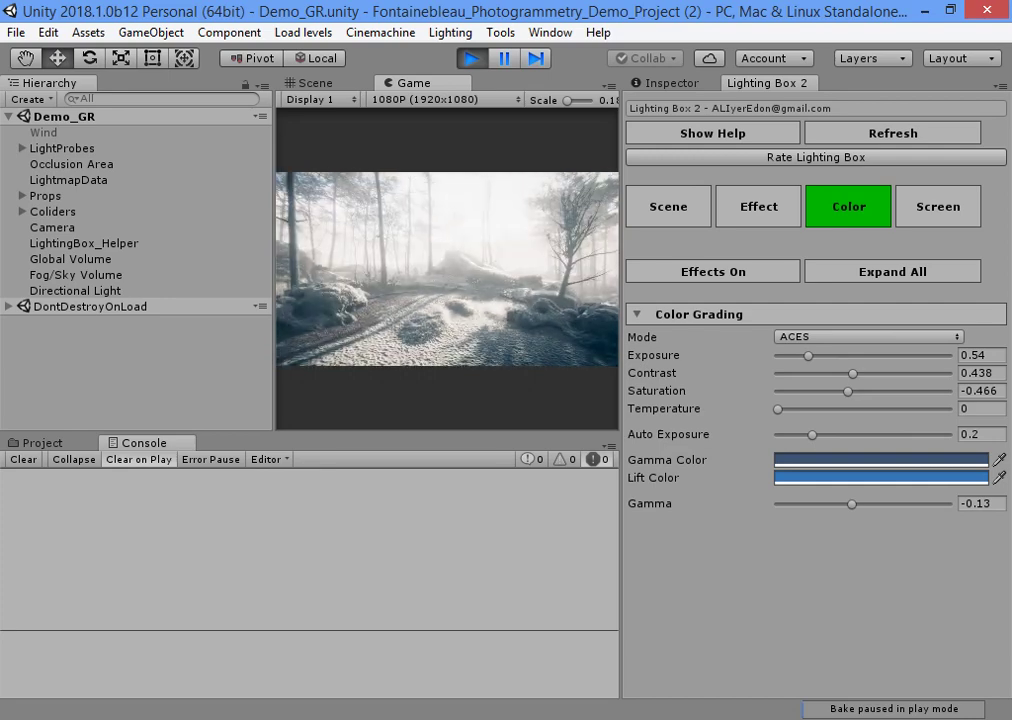
pyautogui.doubleClick(981, 391)
pyautogui.write('0.3')
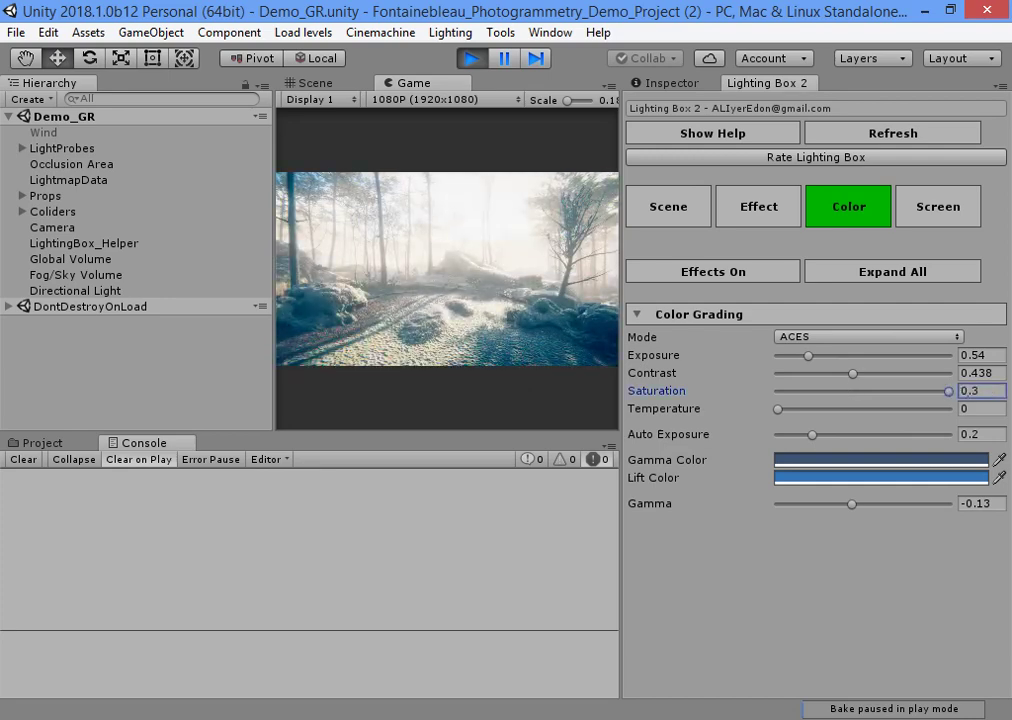
pyautogui.moveTo(852, 373); pyautogui.dragTo(856, 373)
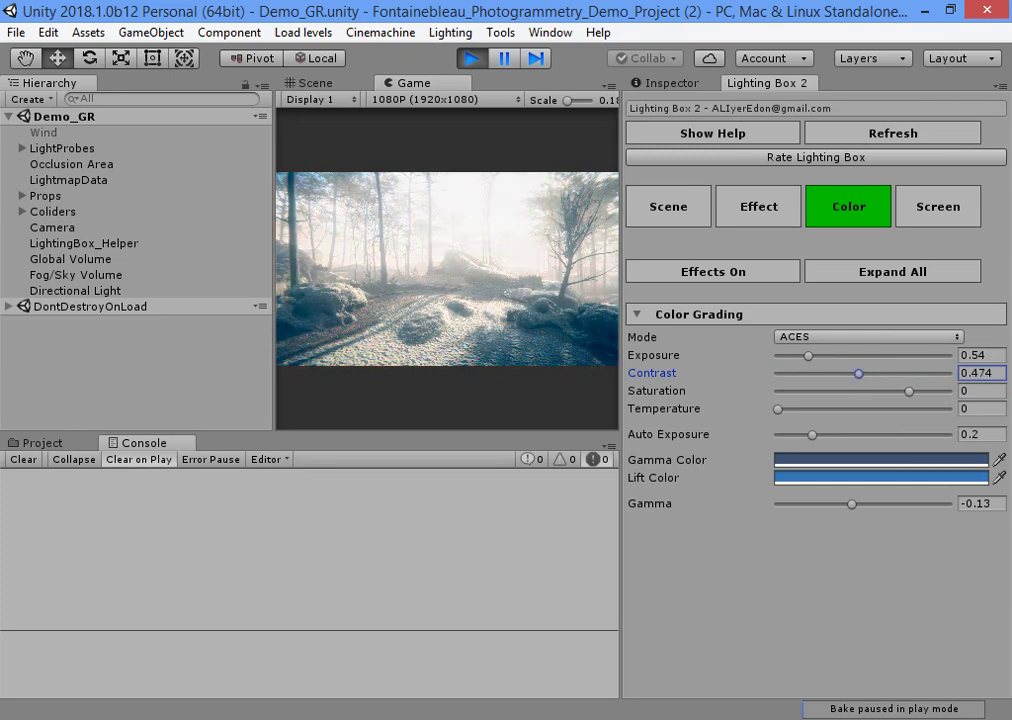
pyautogui.moveTo(808, 355)
pyautogui.mouseDown()
pyautogui.moveTo(777, 355)
pyautogui.moveTo(840, 355)
pyautogui.moveTo(794, 355)
pyautogui.mouseUp()
pyautogui.click(758, 206)
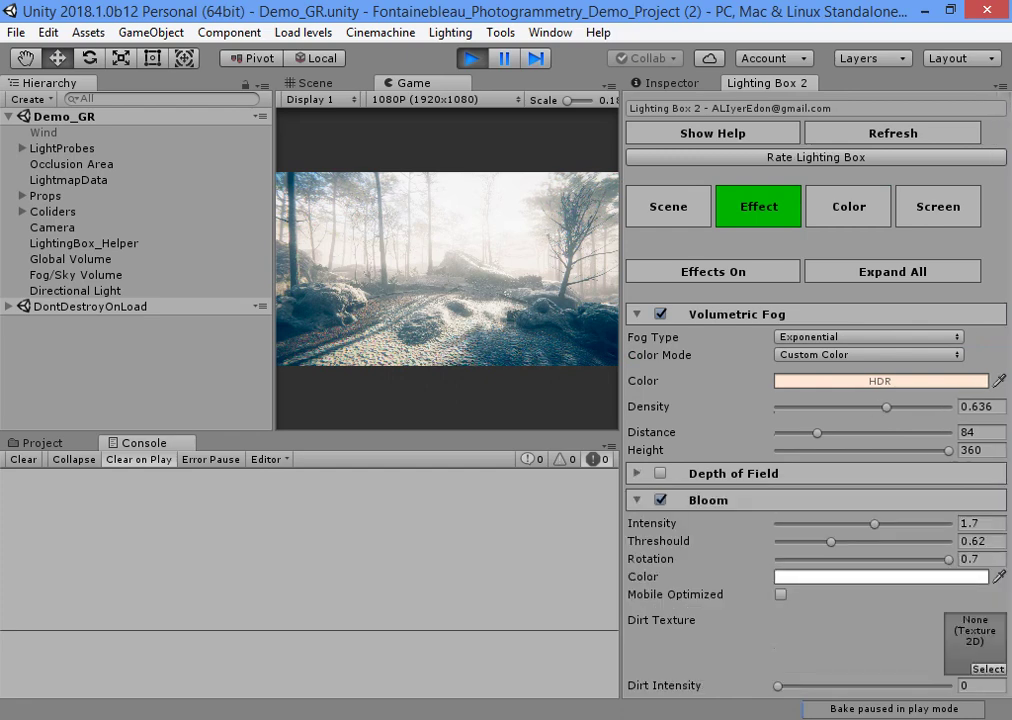
# Collapse Bloom and toggle all Lighting Box effects off and on to compare.
pyautogui.click(708, 500)
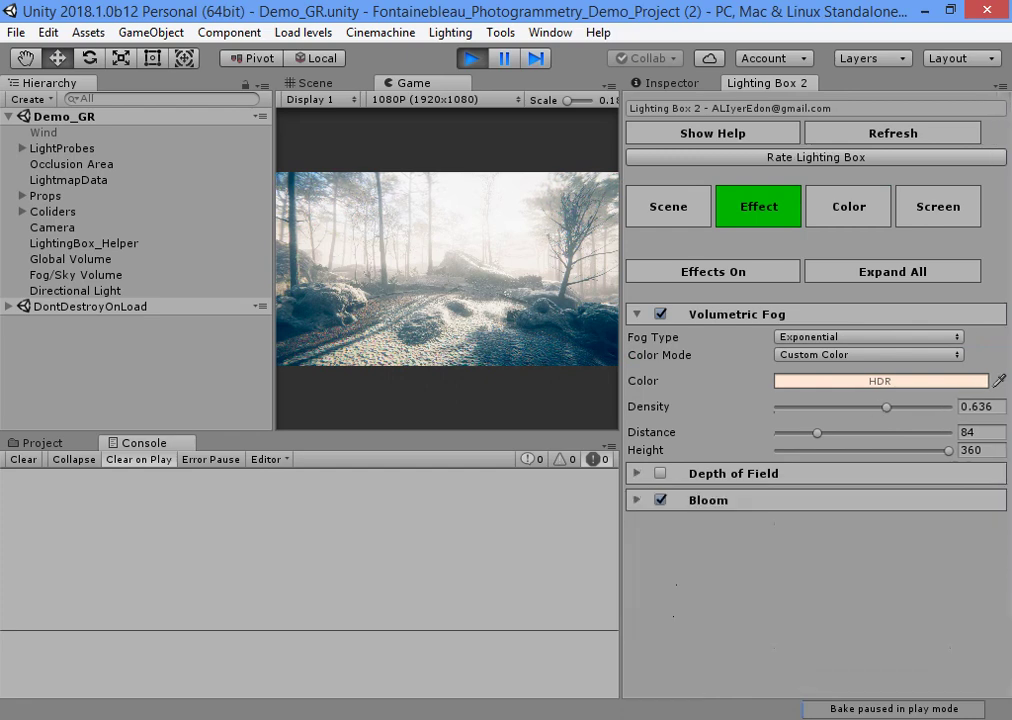
pyautogui.click(668, 206)
pyautogui.click(713, 271)
pyautogui.click(713, 271)
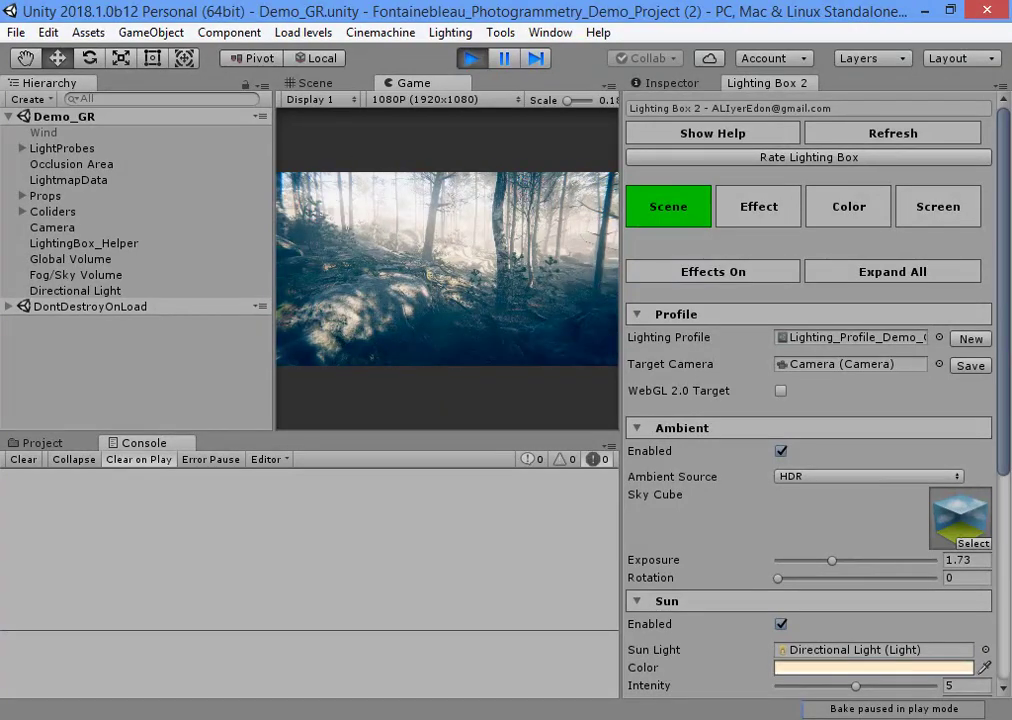
# Collapse the Ambient, Sun, Scene, Build and Profile foldouts.
pyautogui.click(682, 427)
pyautogui.click(667, 454)
pyautogui.click(674, 481)
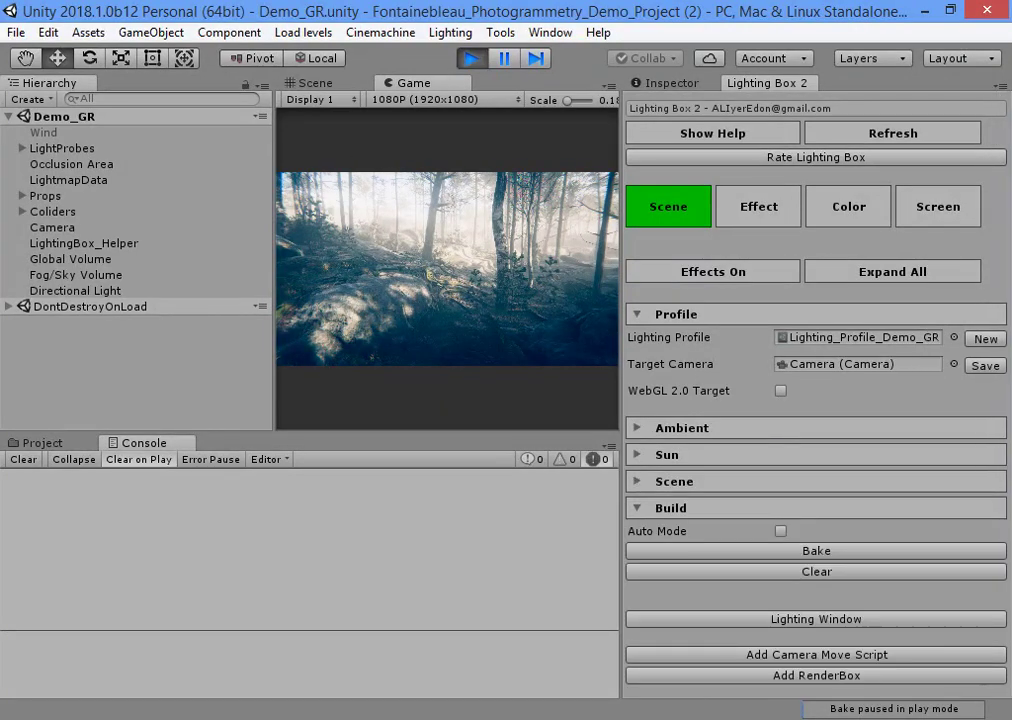
pyautogui.click(670, 508)
pyautogui.click(676, 314)
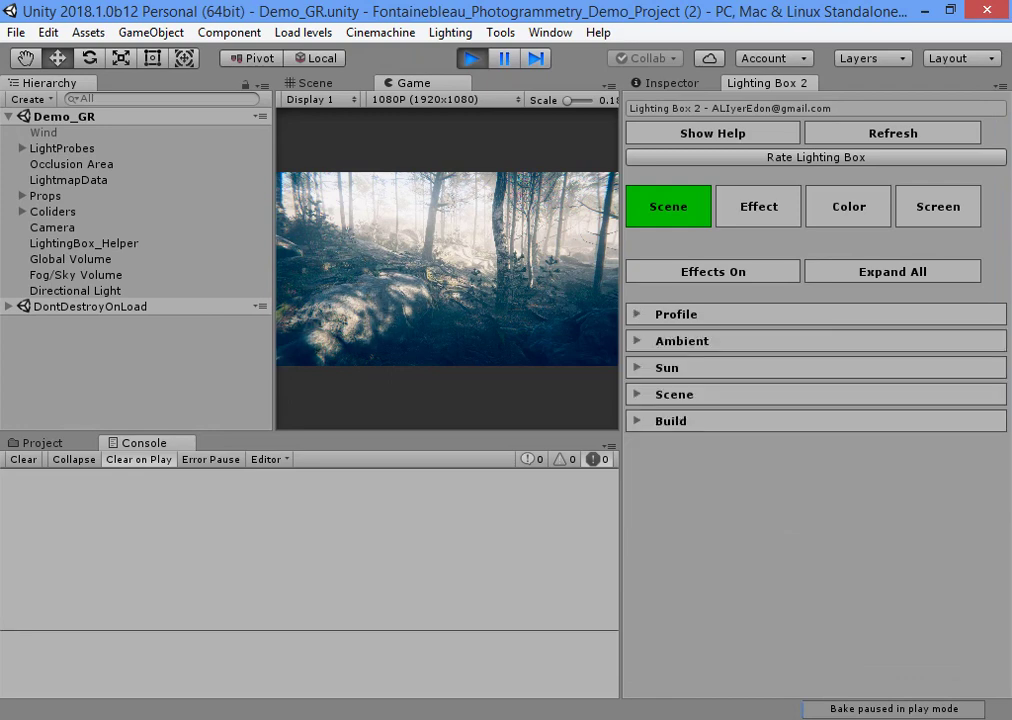
# Try Linear fog, then set Fog Type back to Exponential.
pyautogui.click(758, 206)
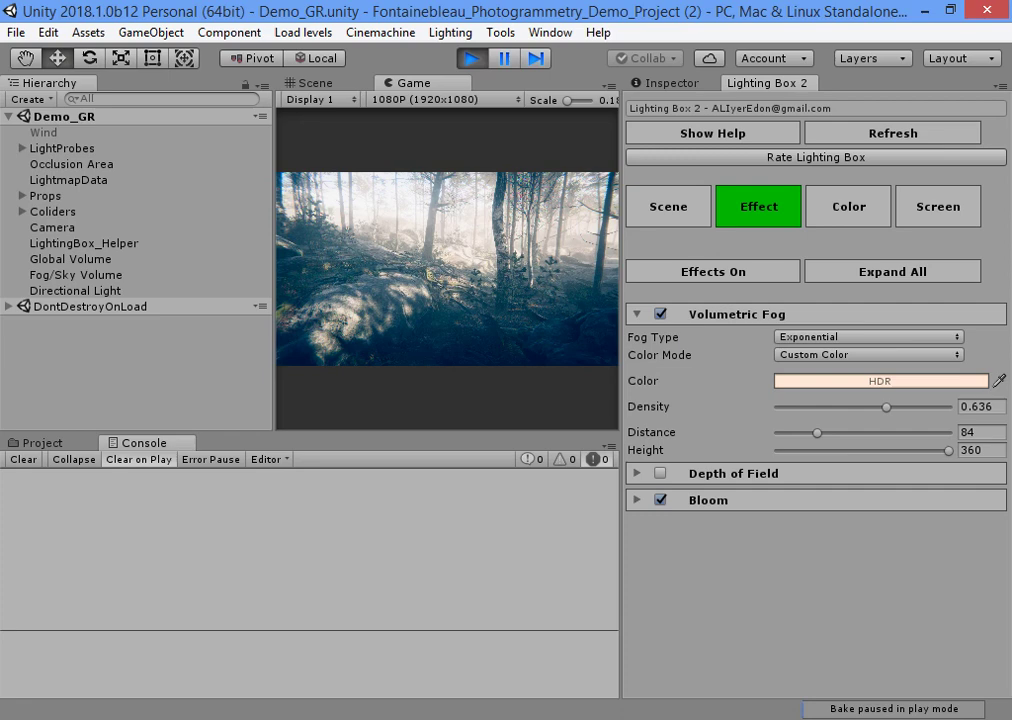
pyautogui.click(848, 206)
pyautogui.click(758, 206)
pyautogui.click(868, 337)
pyautogui.click(812, 379)
pyautogui.click(868, 337)
pyautogui.click(838, 358)
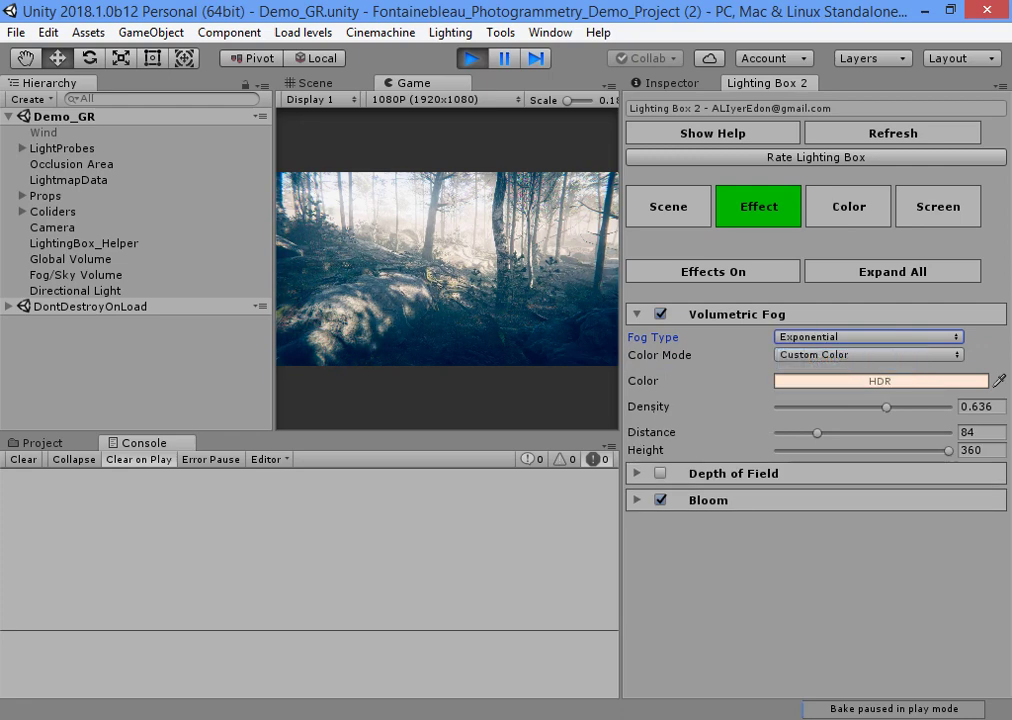
pyautogui.click(848, 206)
pyautogui.click(938, 206)
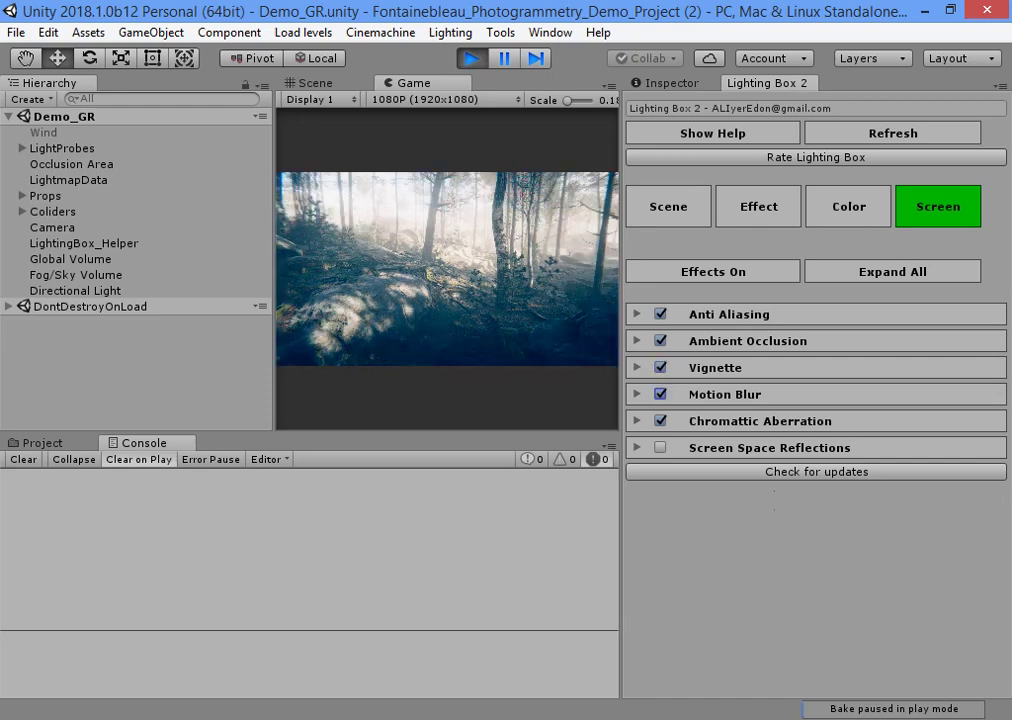
# Adjust Chromatic Aberration and set Anti Aliasing to TAA.
pyautogui.click(637, 421)
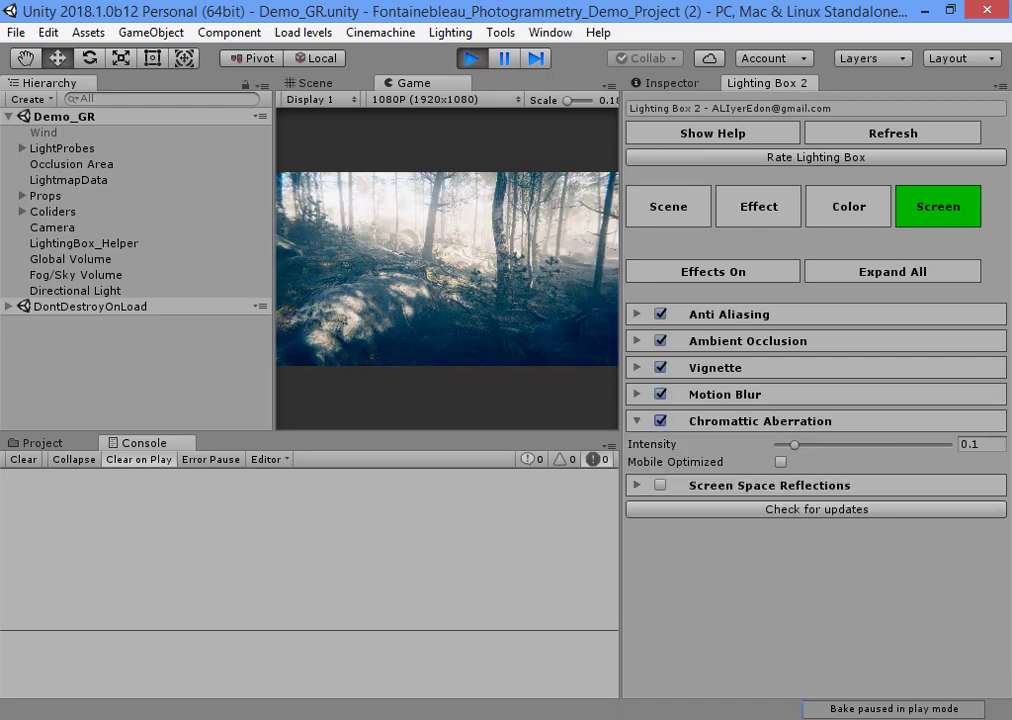
pyautogui.moveTo(794, 444)
pyautogui.mouseDown()
pyautogui.moveTo(948, 444)
pyautogui.moveTo(797, 444)
pyautogui.mouseUp()
pyautogui.write('0.3')
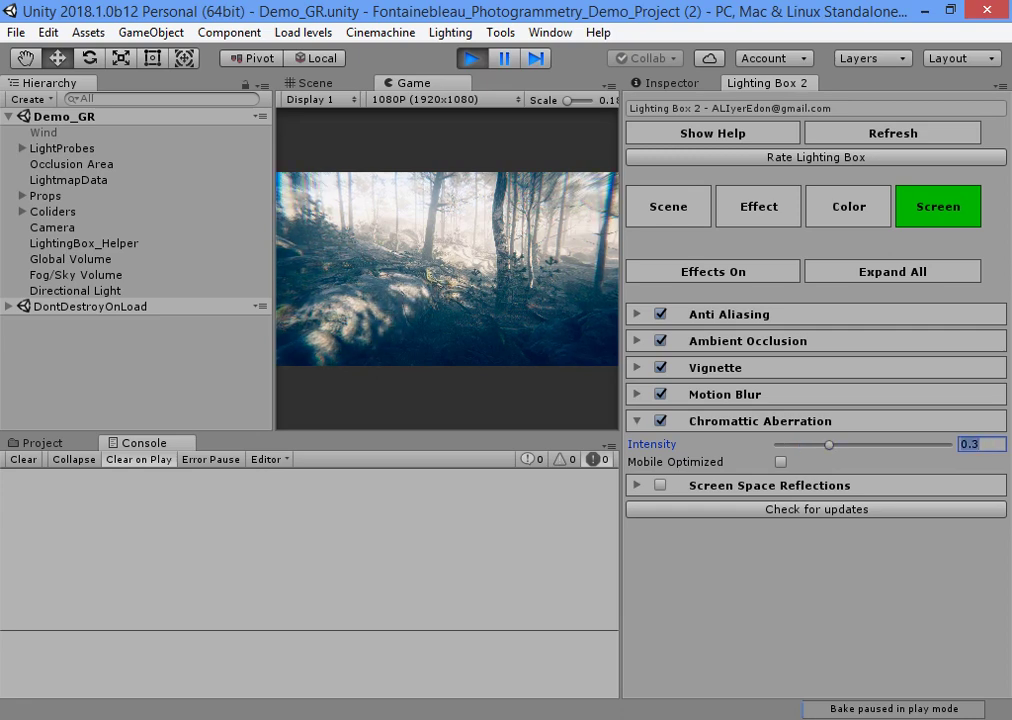
pyautogui.write('.1')
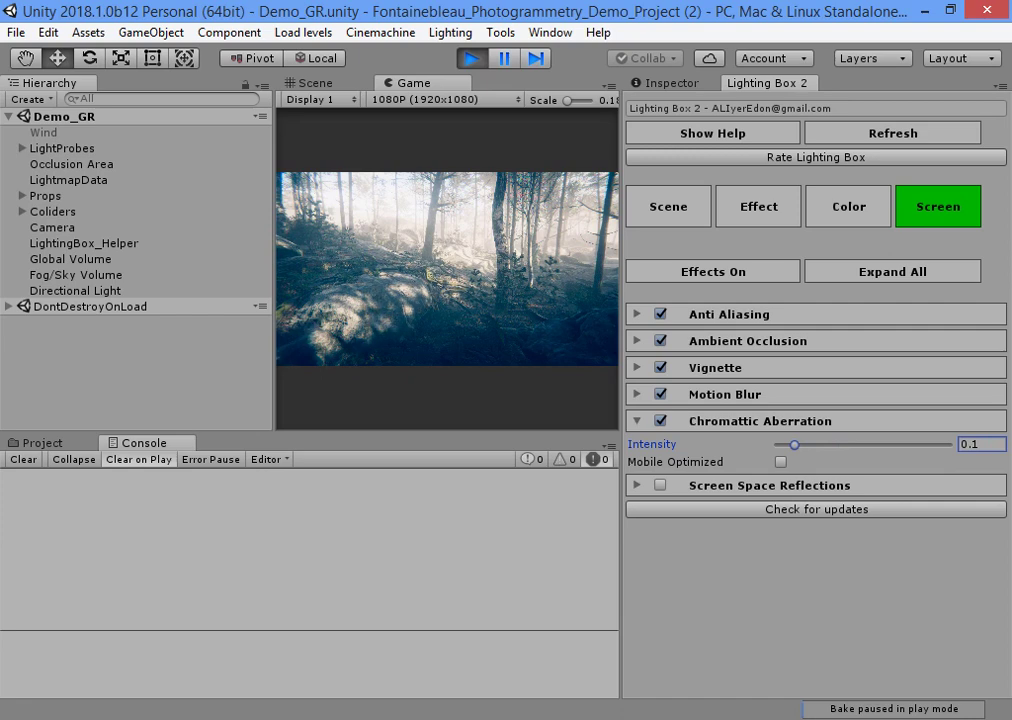
pyautogui.click(700, 314)
pyautogui.click(868, 336)
pyautogui.click(836, 355)
pyautogui.click(760, 441)
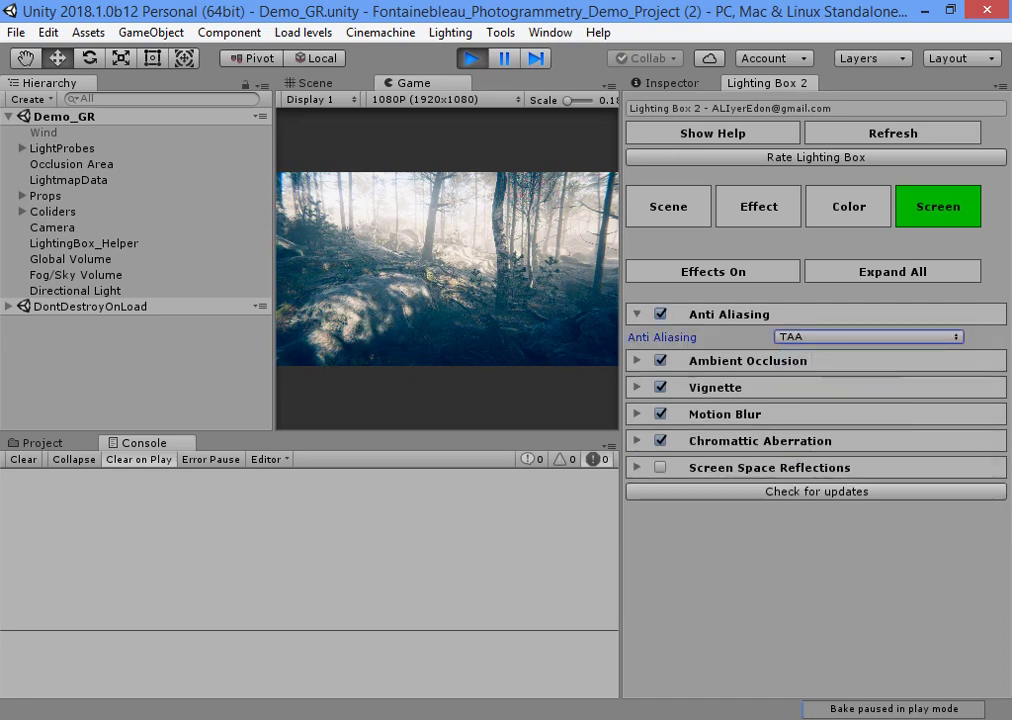
pyautogui.click(660, 467)
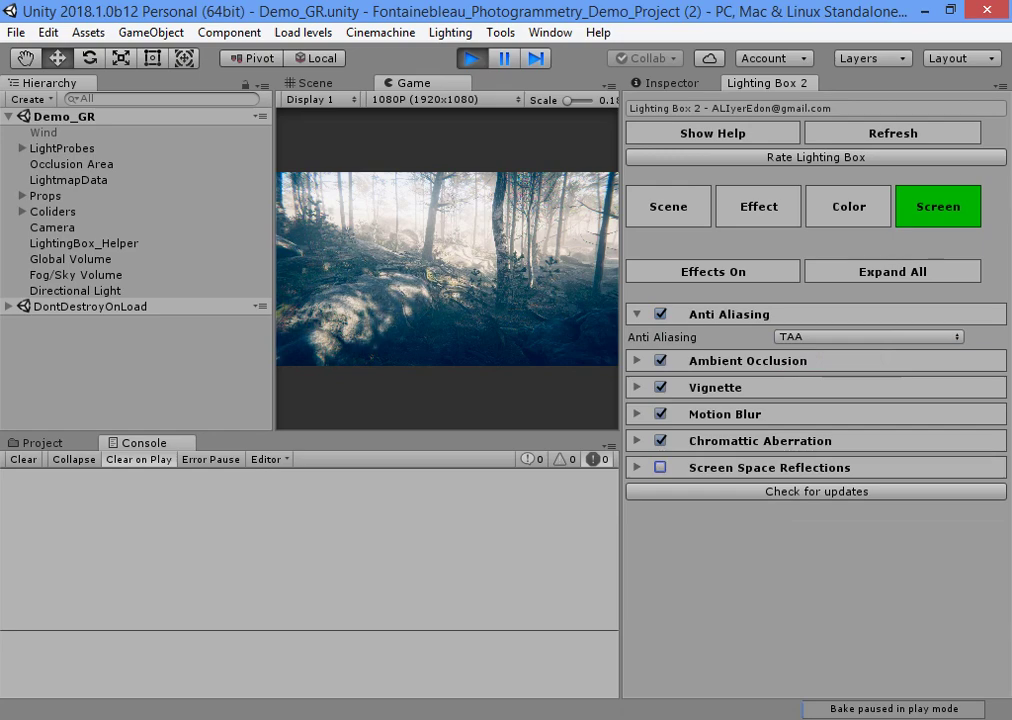
# Confirm the Game view stays at 1080P and show the Fog/Sky Volume's properties.
pyautogui.click(848, 206)
pyautogui.click(758, 206)
pyautogui.click(668, 206)
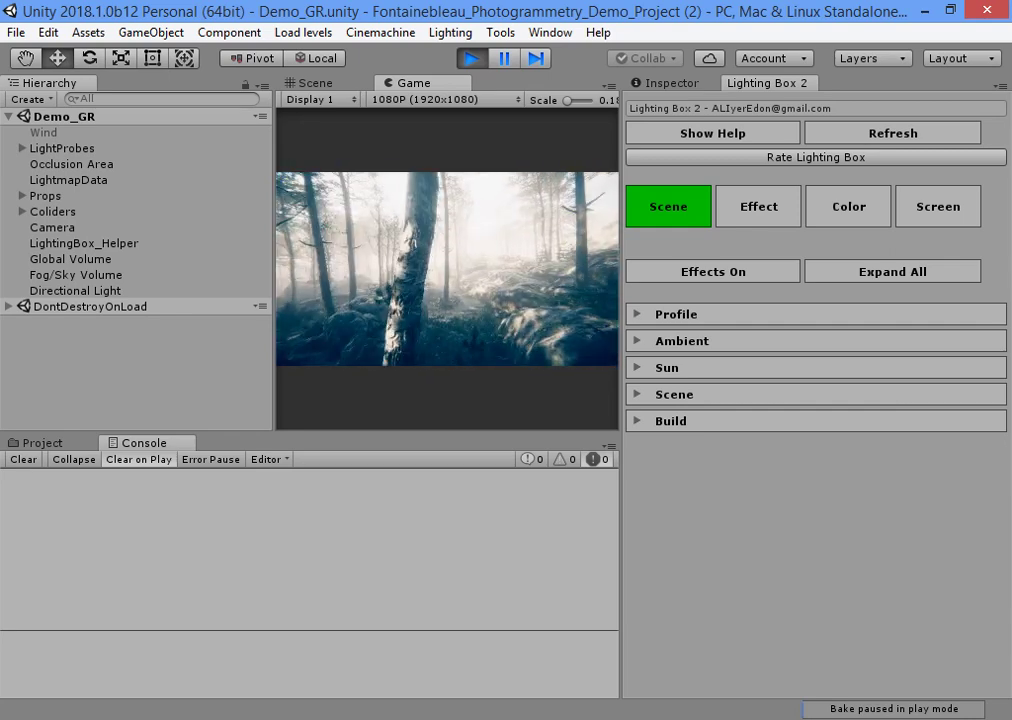
pyautogui.click(445, 99)
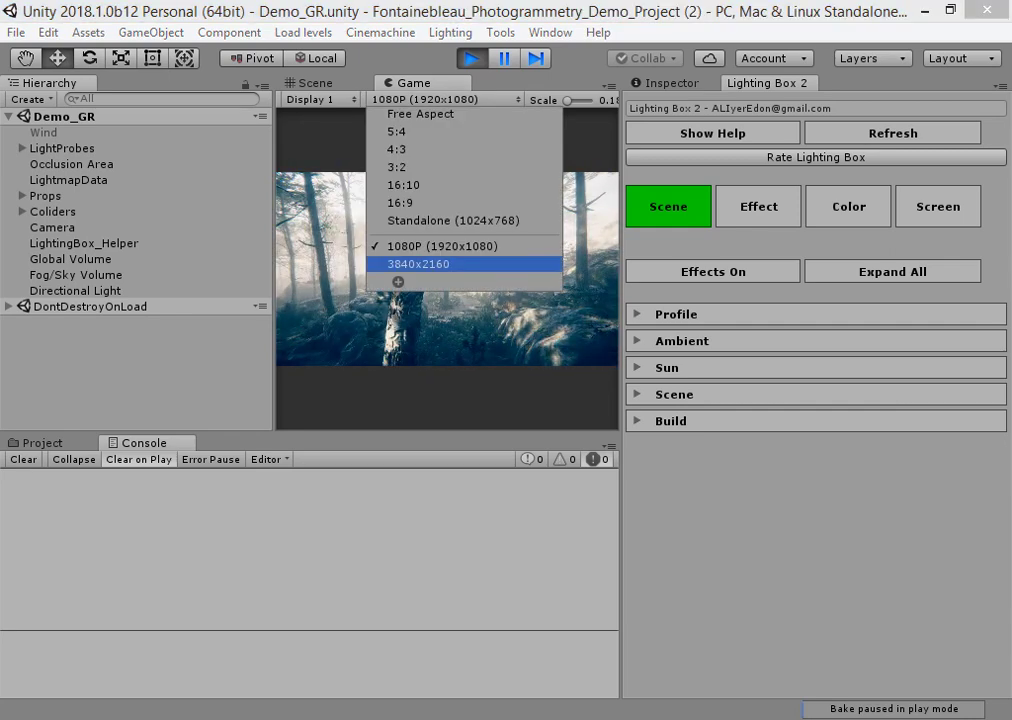
pyautogui.press('Escape')
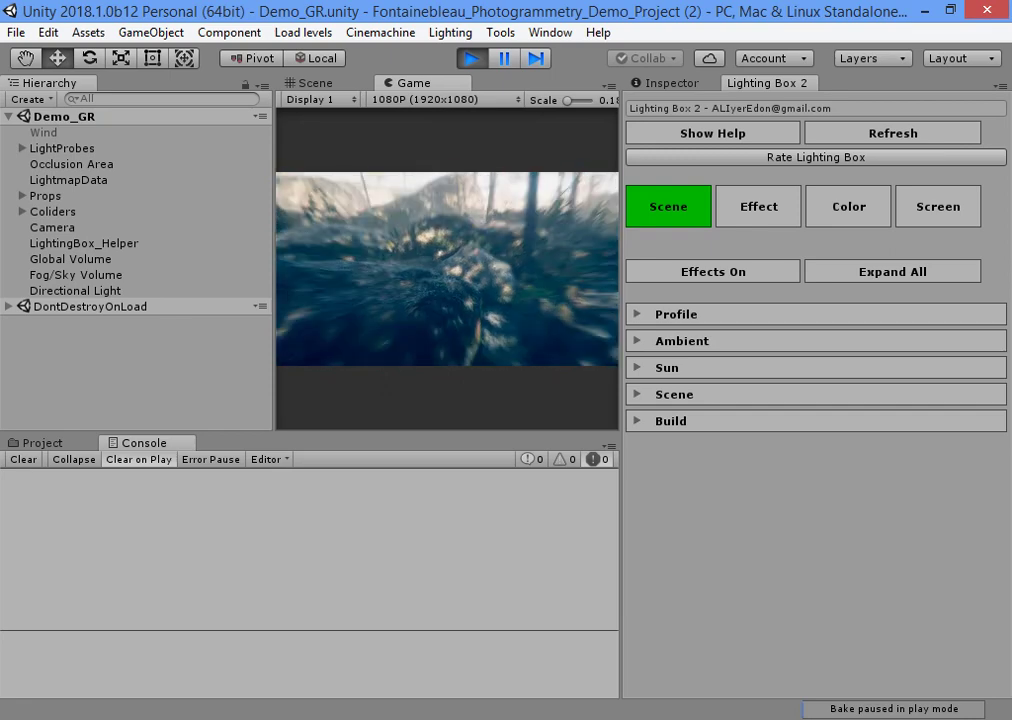
pyautogui.hotkey('alt', 'Tab')
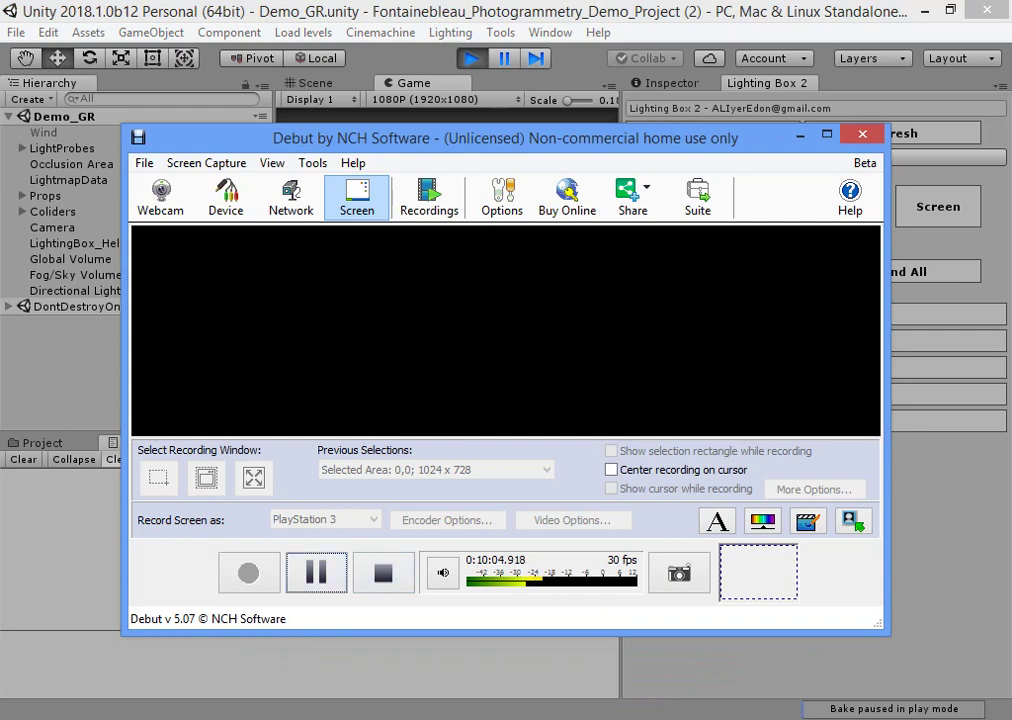
pyautogui.hotkey('alt', 'Tab')
pyautogui.hotkey('ctrl', '3')
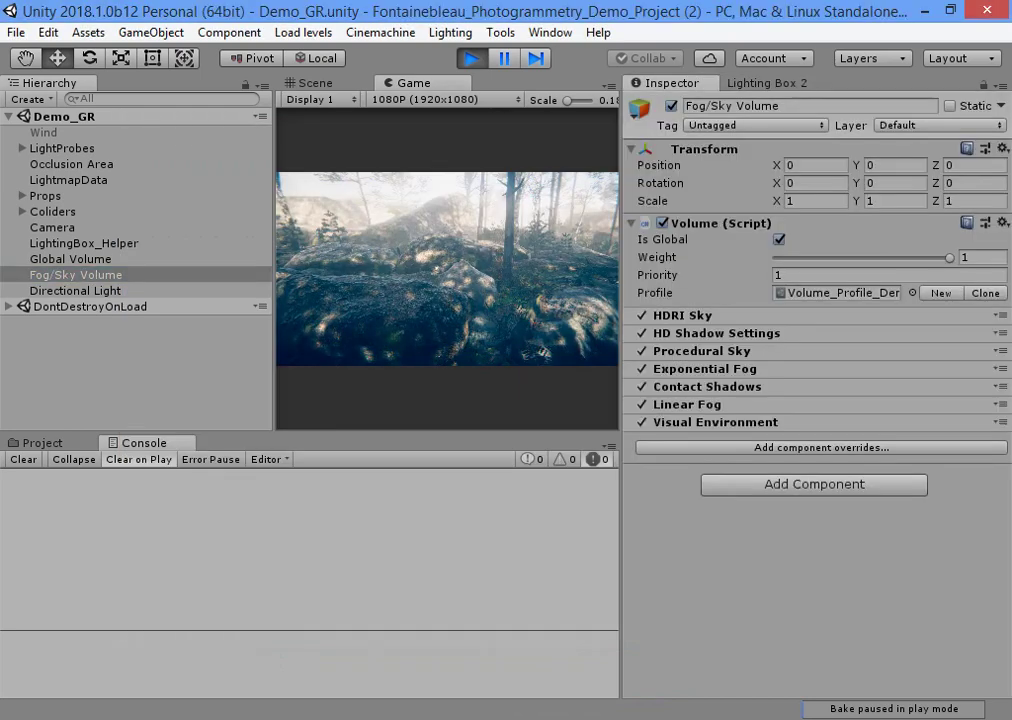
# Compare the Fog/Sky Volume's HDRI Sky with Lighting Box 2's Ambient settings.
pyautogui.click(682, 315)
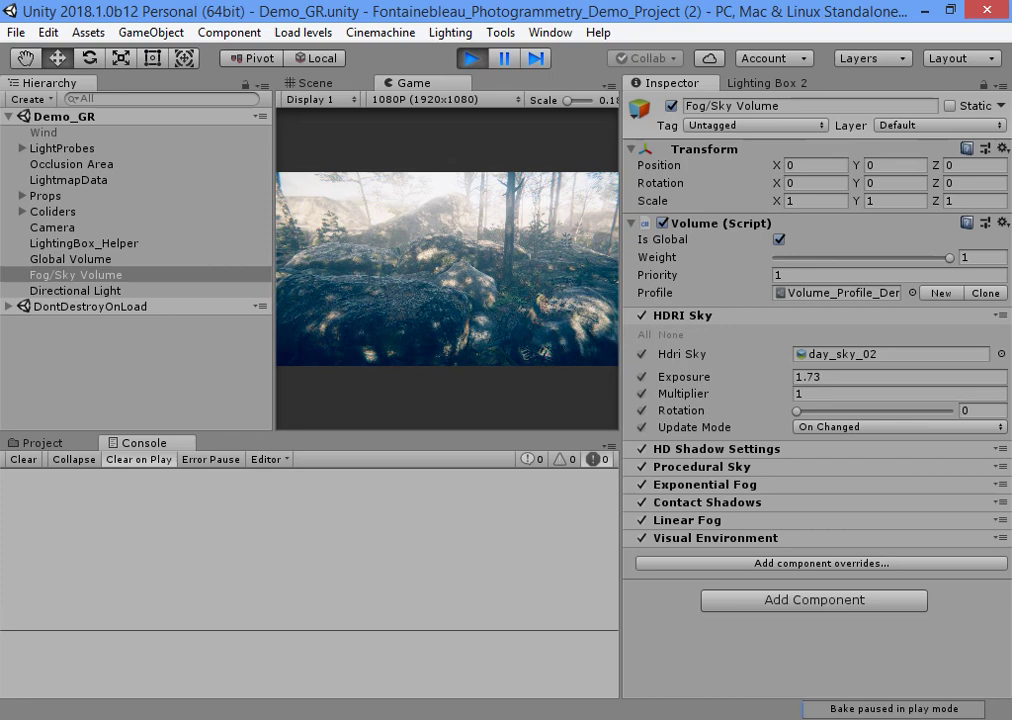
pyautogui.click(767, 83)
pyautogui.click(682, 341)
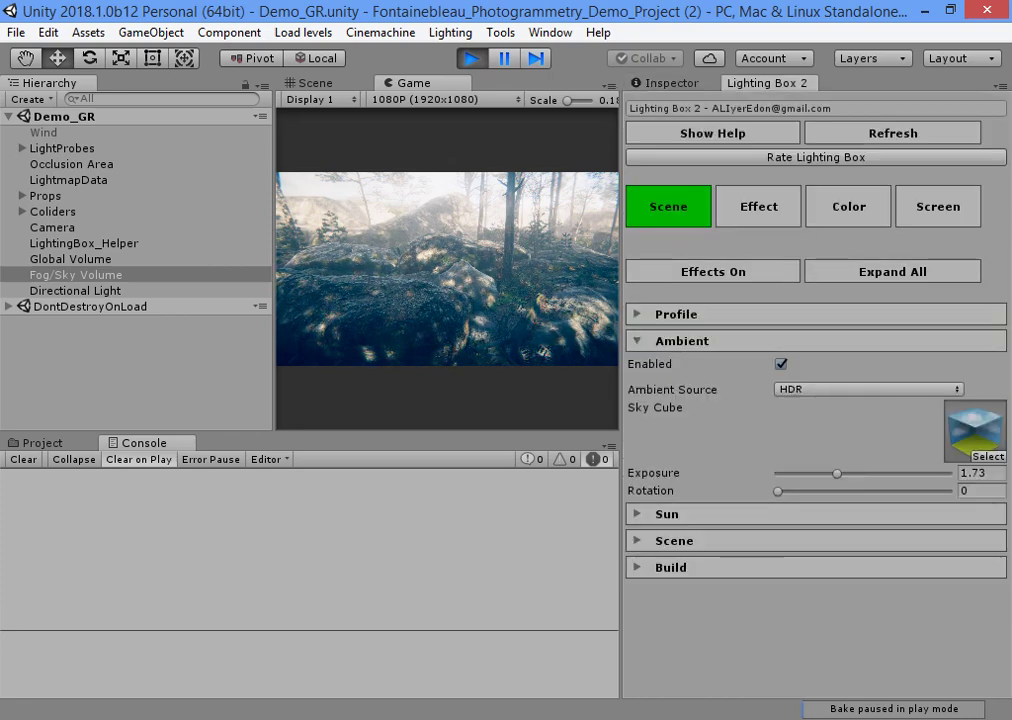
pyautogui.click(669, 83)
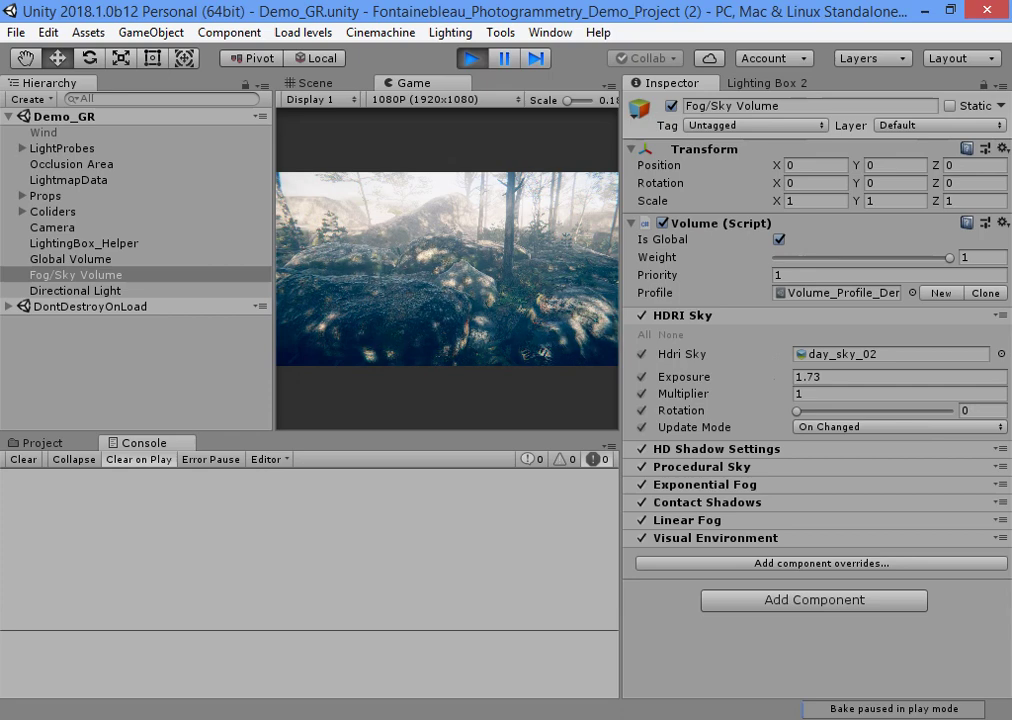
# Collapse HDRI Sky, check HD Shadow Settings, and expand Procedural Sky and Exponential Fog.
pyautogui.click(683, 315)
pyautogui.click(716, 333)
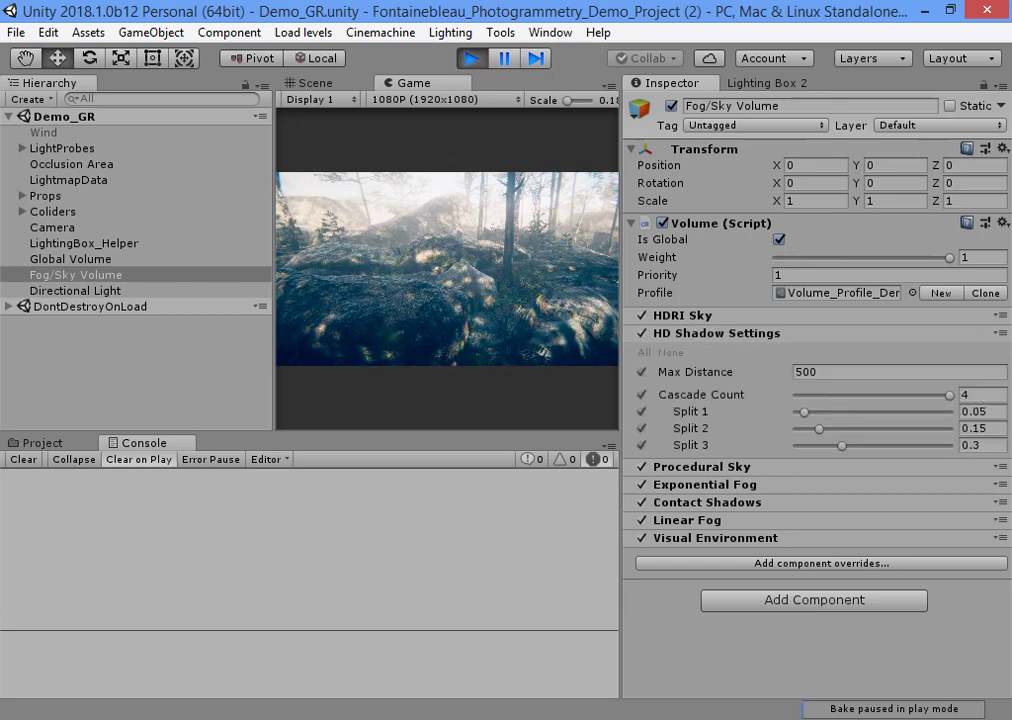
pyautogui.click(716, 333)
pyautogui.click(702, 351)
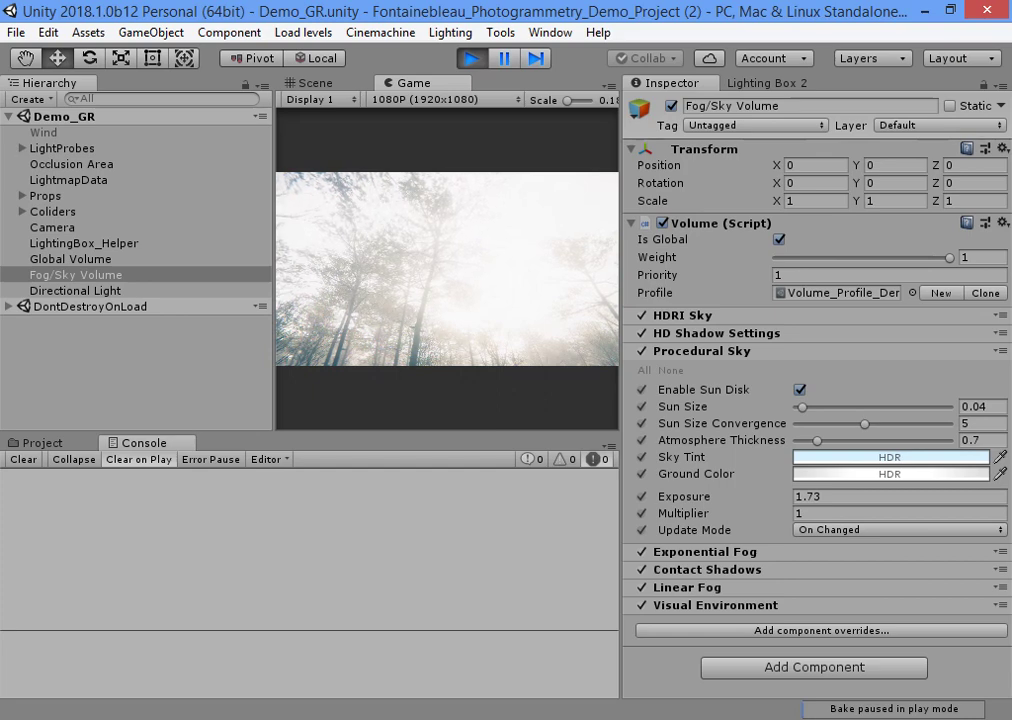
pyautogui.click(705, 551)
# Test a higher Fog Height Attenuation, undo it, and recheck Lighting Box fog.
pyautogui.scroll(-3, 815, 450)
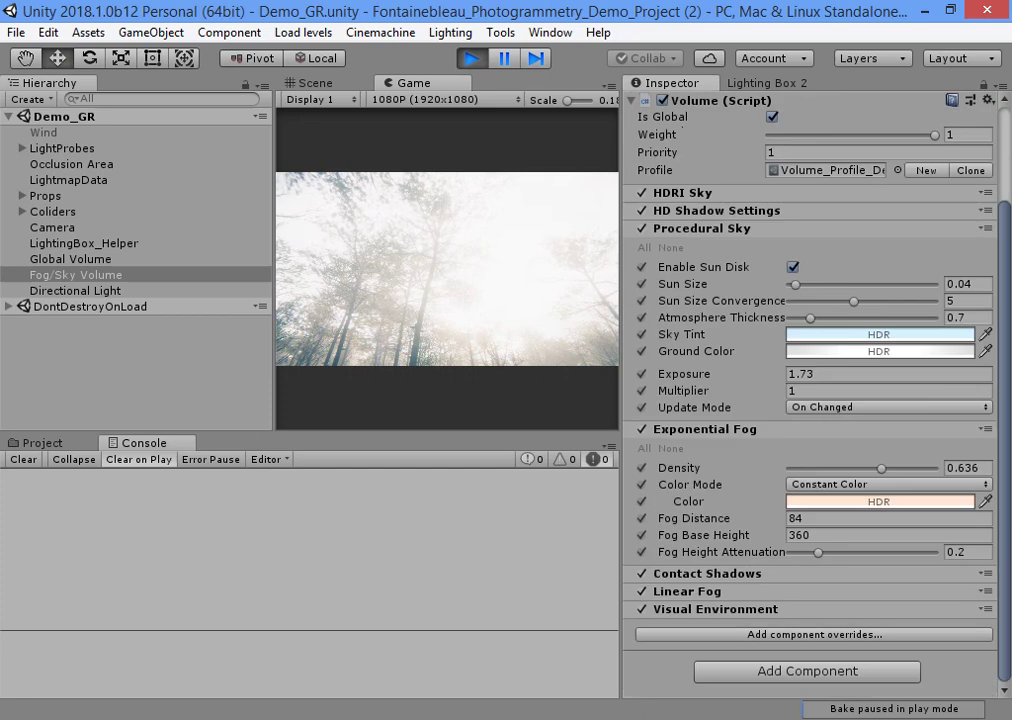
pyautogui.moveTo(818, 552)
pyautogui.mouseDown()
pyautogui.moveTo(932, 552)
pyautogui.moveTo(885, 552)
pyautogui.mouseUp()
pyautogui.hotkey('ctrl', 'z')
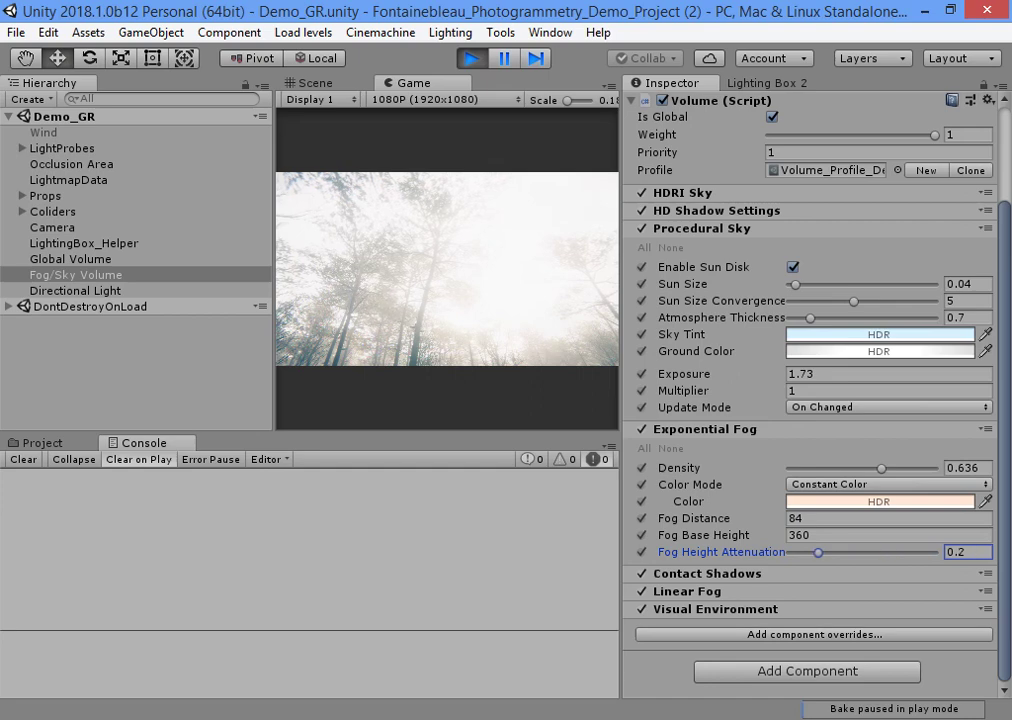
pyautogui.click(767, 83)
pyautogui.click(758, 206)
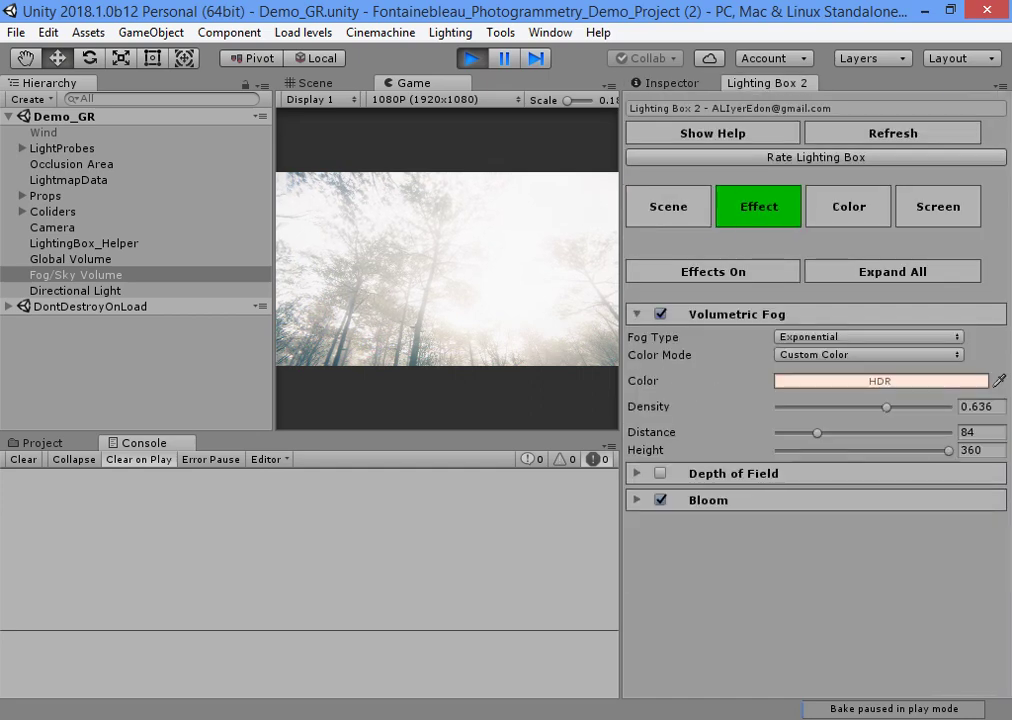
pyautogui.hotkey('ctrl', '3')
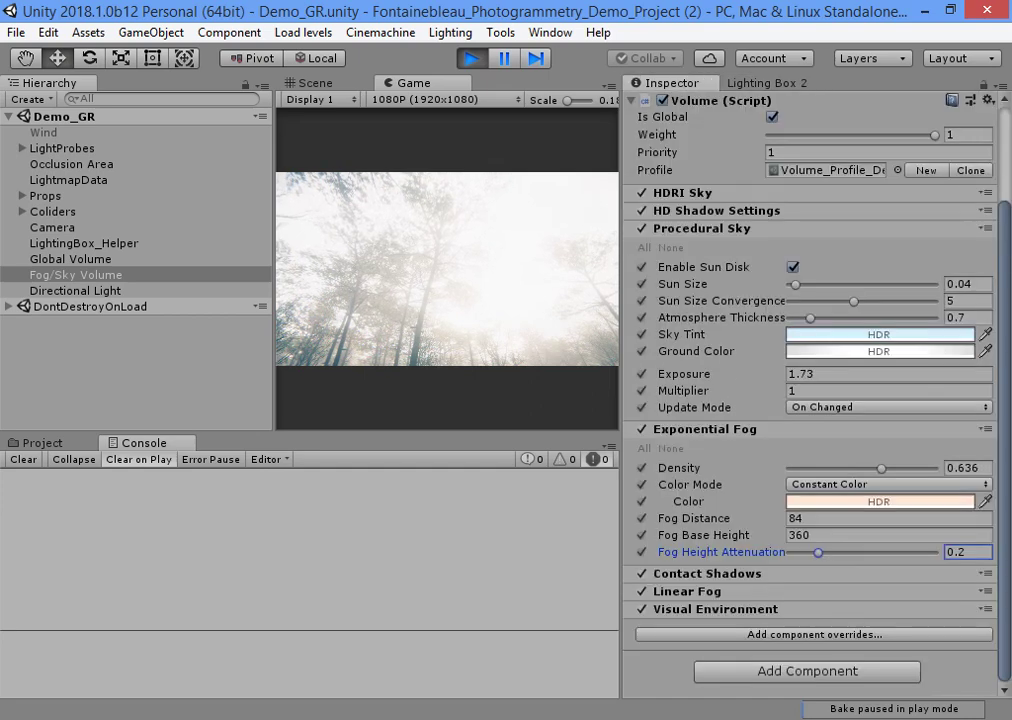
# Expand Contact Shadows and toggle Enable on, then off again.
pyautogui.click(707, 573)
pyautogui.scroll(-3, 810, 450)
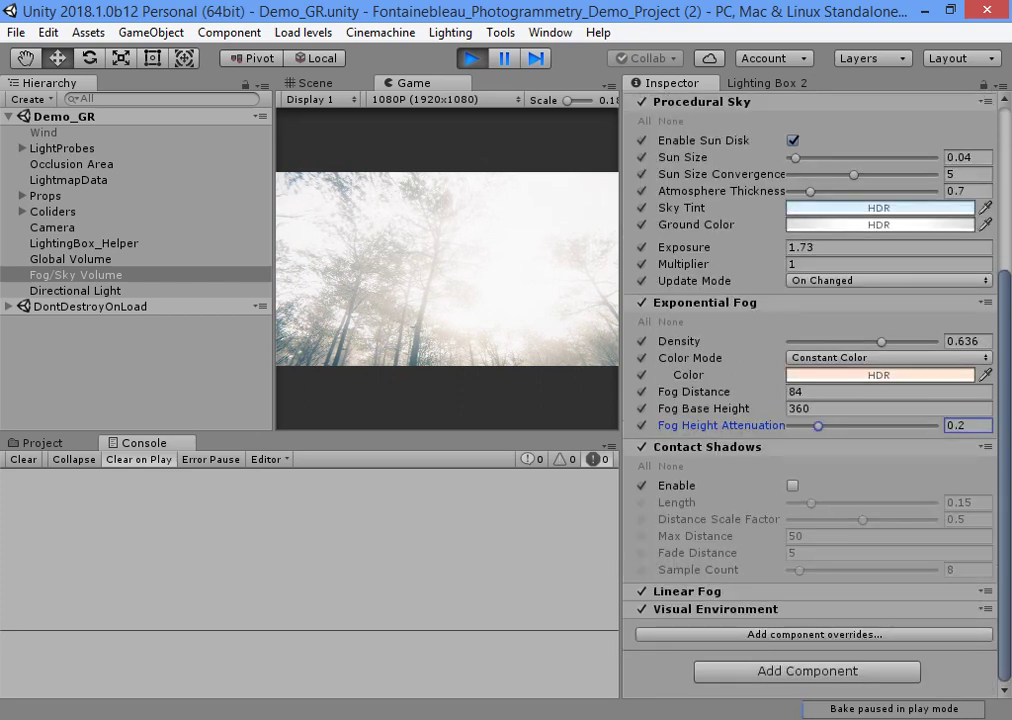
pyautogui.click(793, 485)
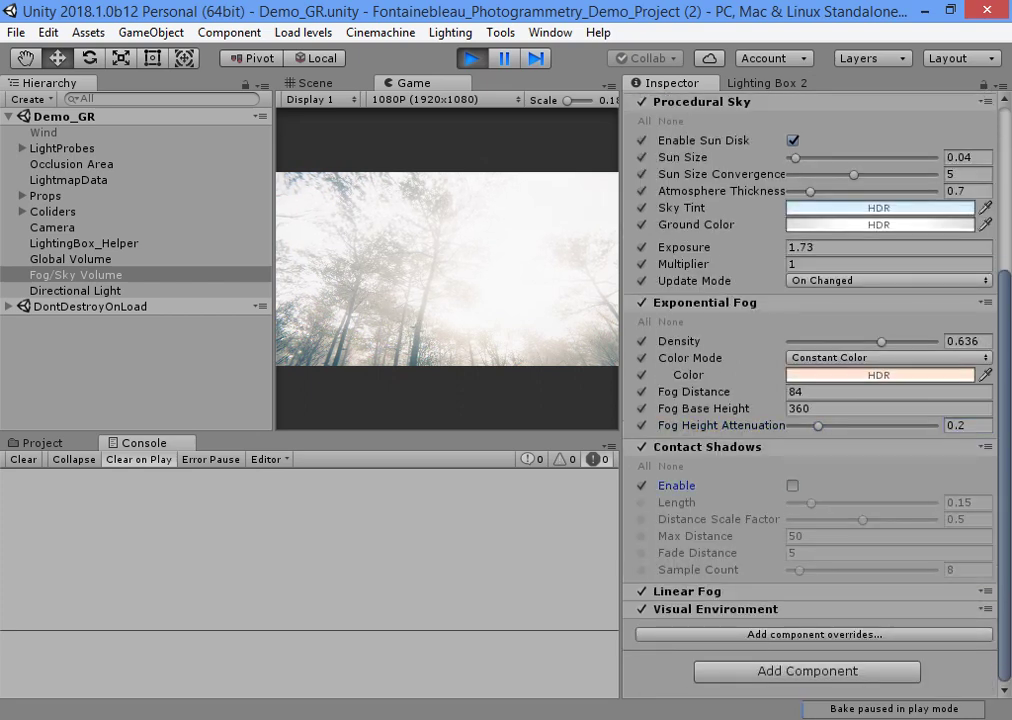
pyautogui.click(793, 485)
# Expand Linear Fog and Visual Environment, then return to Lighting Box 2 colour grading.
pyautogui.click(687, 591)
pyautogui.scroll(-3, 810, 450)
pyautogui.click(715, 609)
pyautogui.scroll(-2, 810, 450)
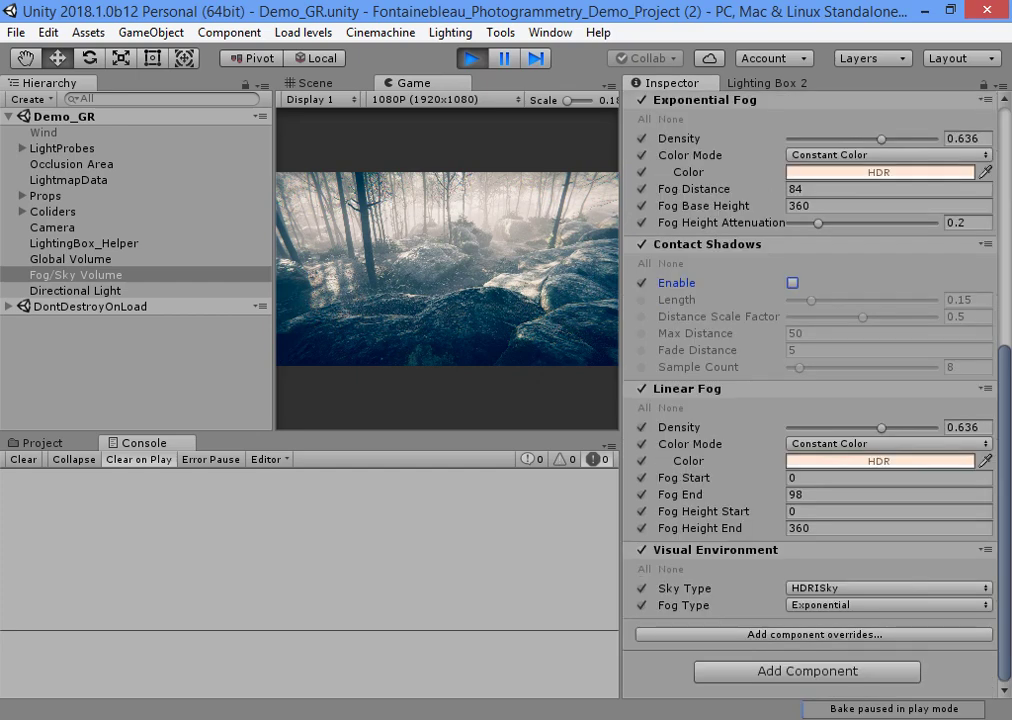
pyautogui.click(767, 83)
pyautogui.click(848, 206)
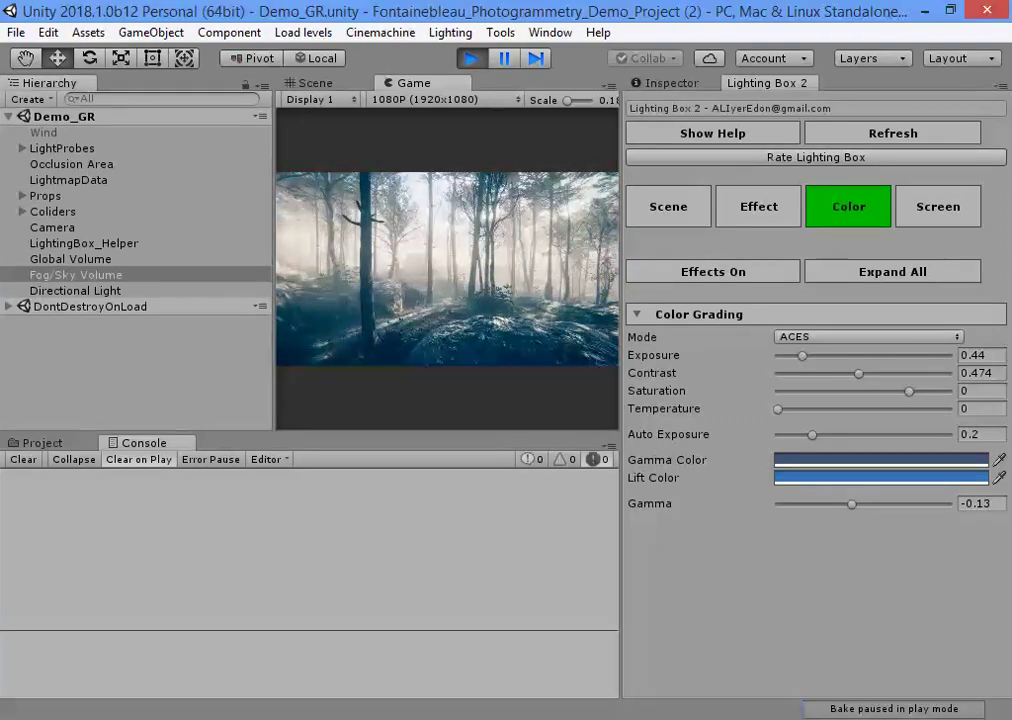
# Flip through Lighting Box 2's Scene, Effect and Color settings.
pyautogui.click(668, 206)
pyautogui.click(682, 340)
pyautogui.click(682, 340)
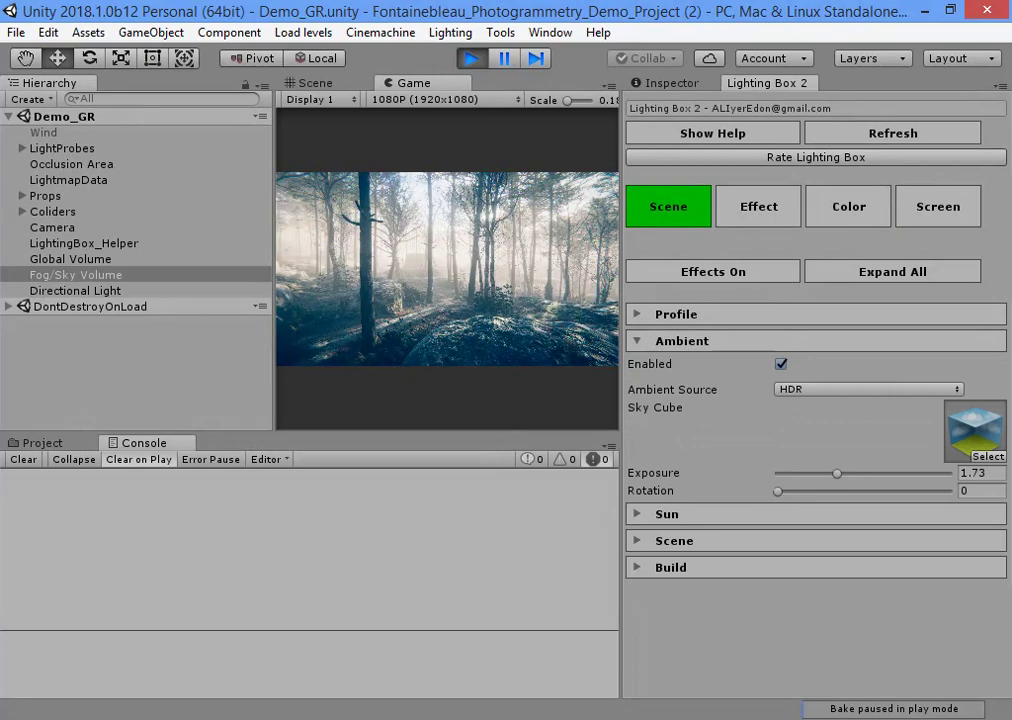
pyautogui.click(758, 206)
pyautogui.click(848, 206)
pyautogui.click(668, 206)
# Collapse the Fog/Sky Volume's Procedural Sky, Exponential Fog, Contact Shadows and Linear Fog overrides.
pyautogui.click(75, 290)
pyautogui.click(671, 82)
pyautogui.click(70, 258)
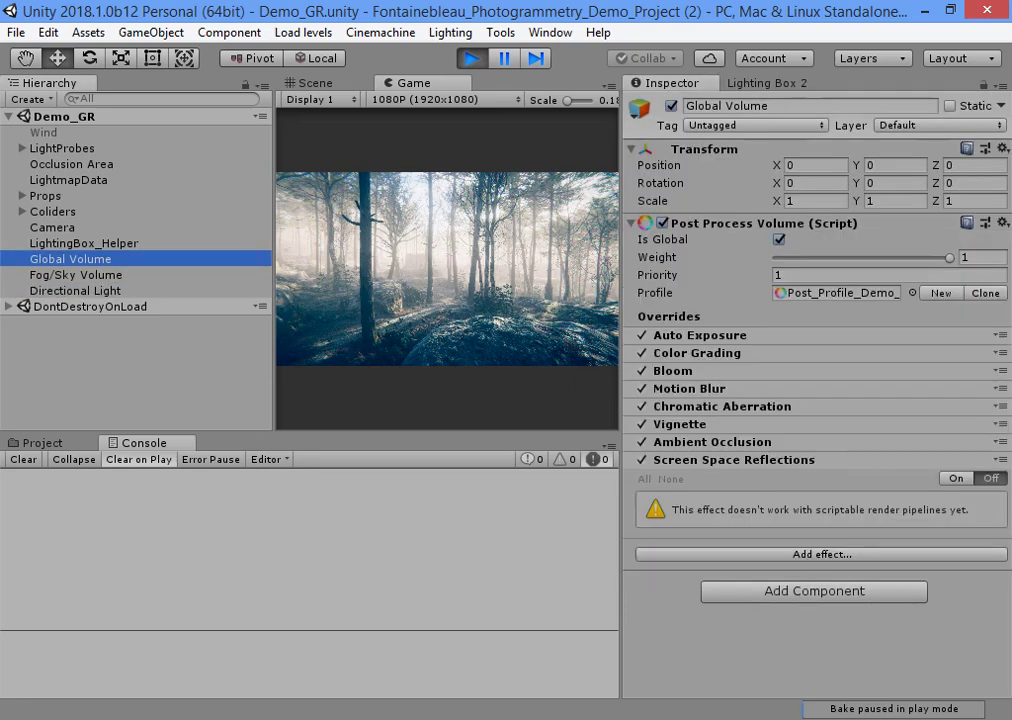
pyautogui.press('Down')
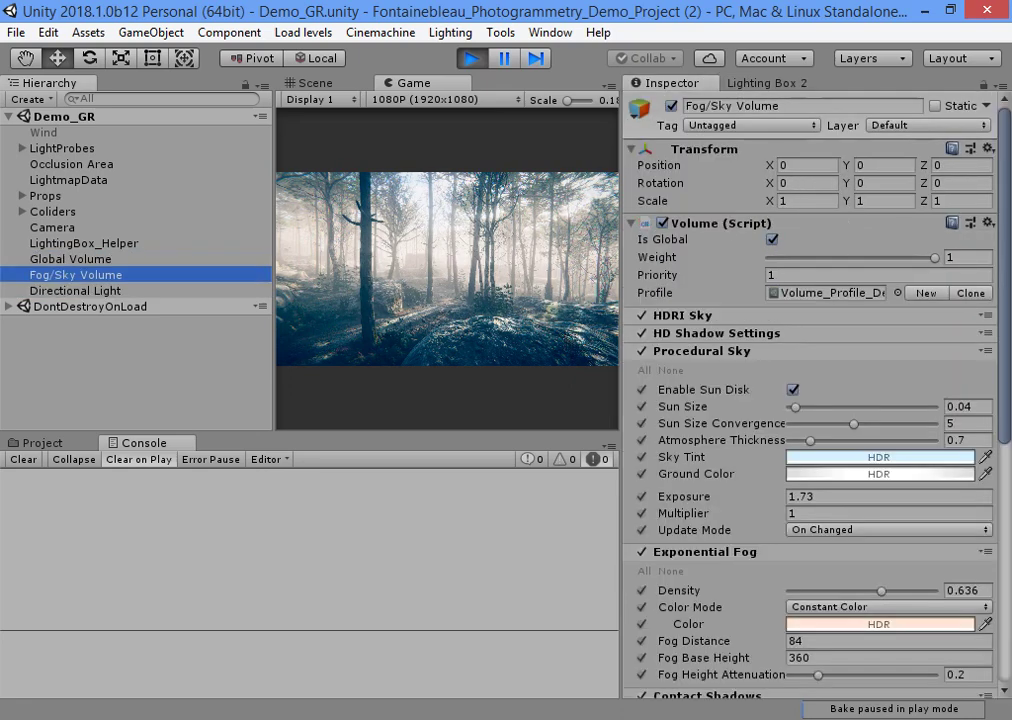
pyautogui.click(702, 351)
pyautogui.click(705, 369)
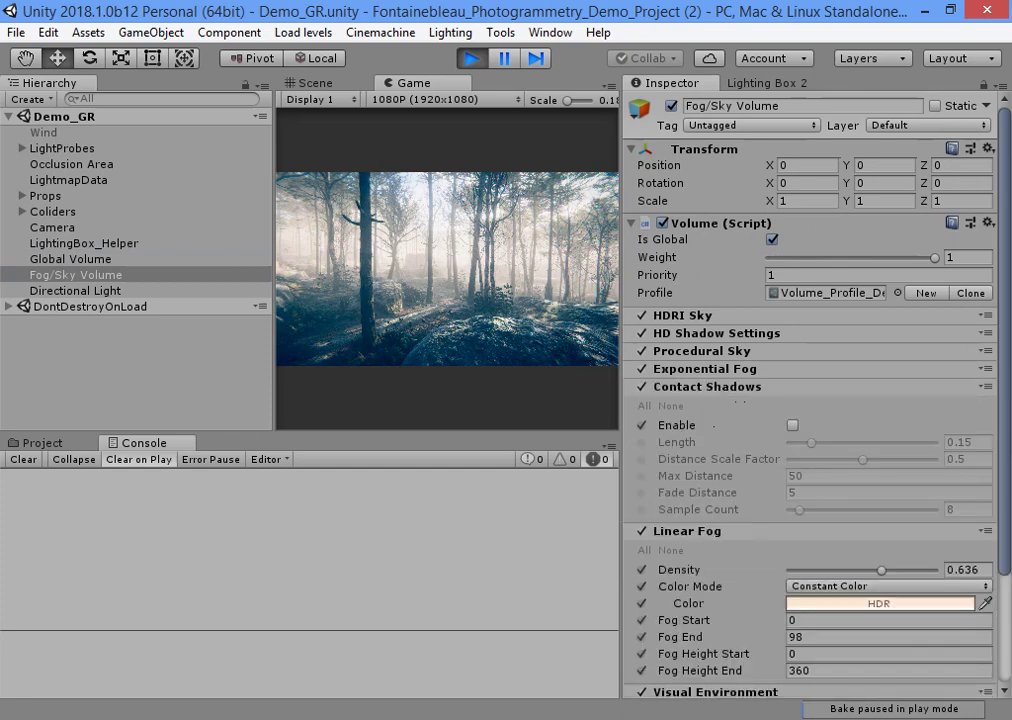
pyautogui.click(707, 387)
pyautogui.click(687, 404)
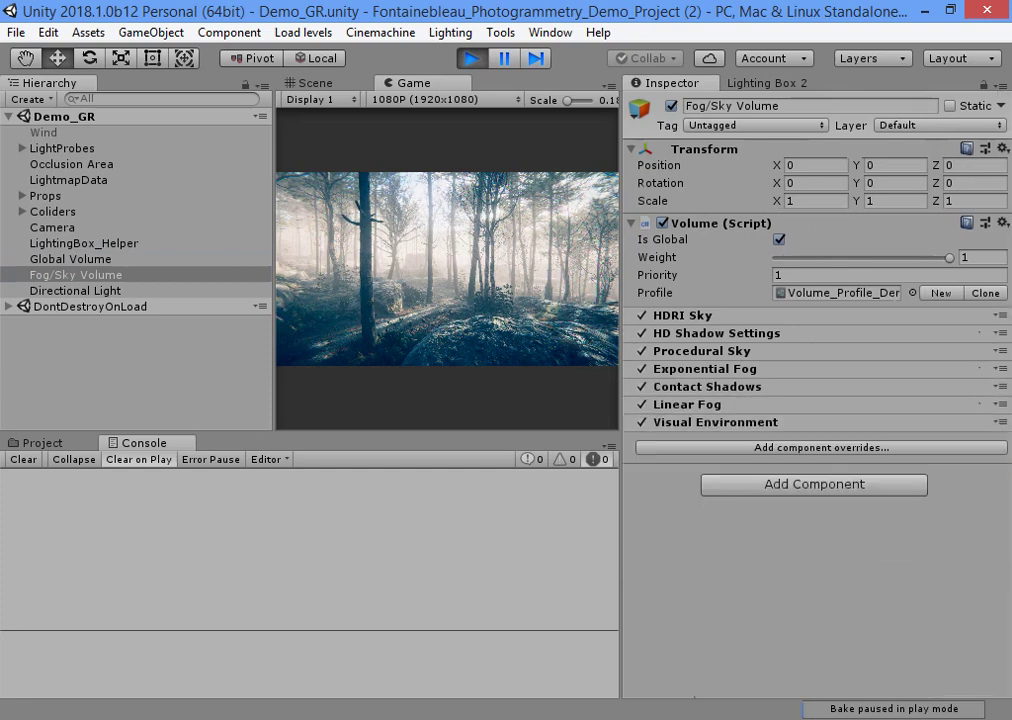
# Close the Lighting Box 2 tab.
pyautogui.click(766, 83)
pyautogui.rightClick(781, 86)
pyautogui.click(848, 206)
pyautogui.rightClick(781, 86)
pyautogui.click(840, 124)
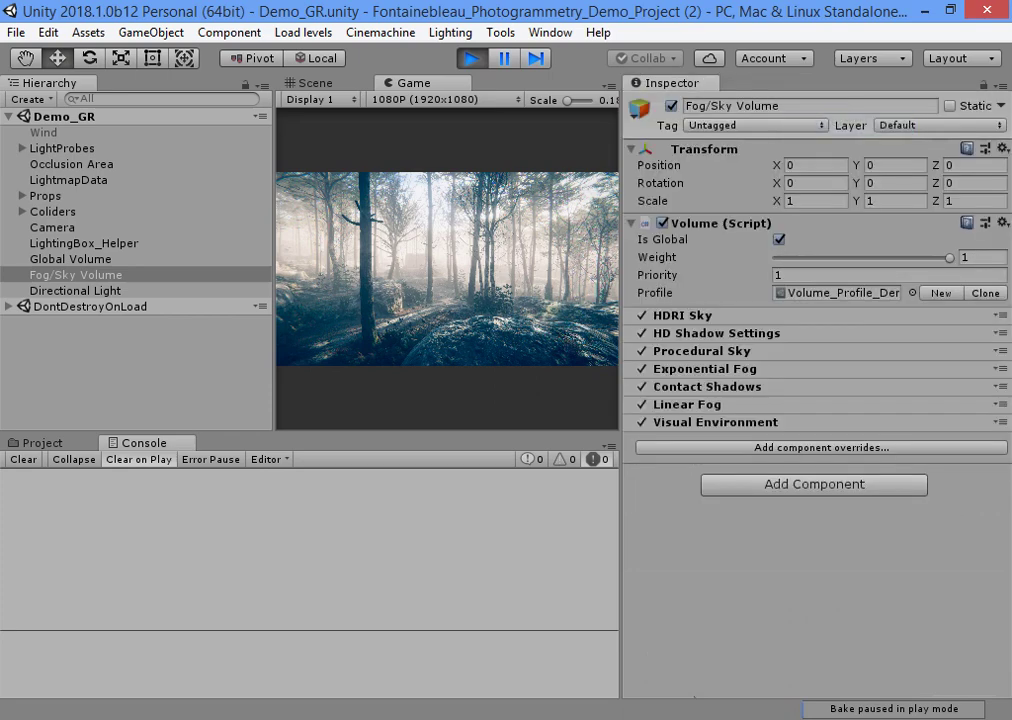